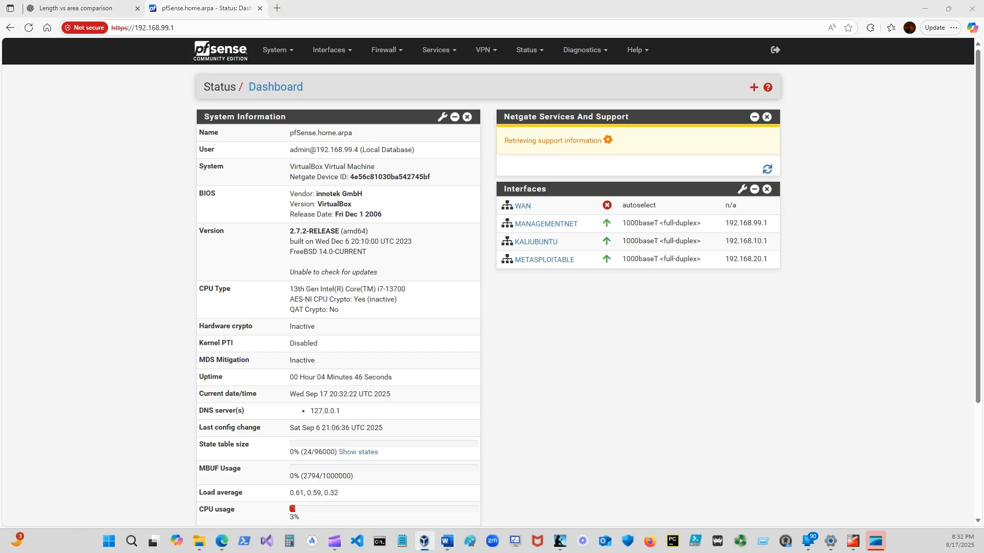
Show the running Pfsense virtual machine's console from VirtualBox Manager, examine its interface assignments, and return to the pfSense dashboard.
{"action": "left_click", "coordinate": [424, 541]}
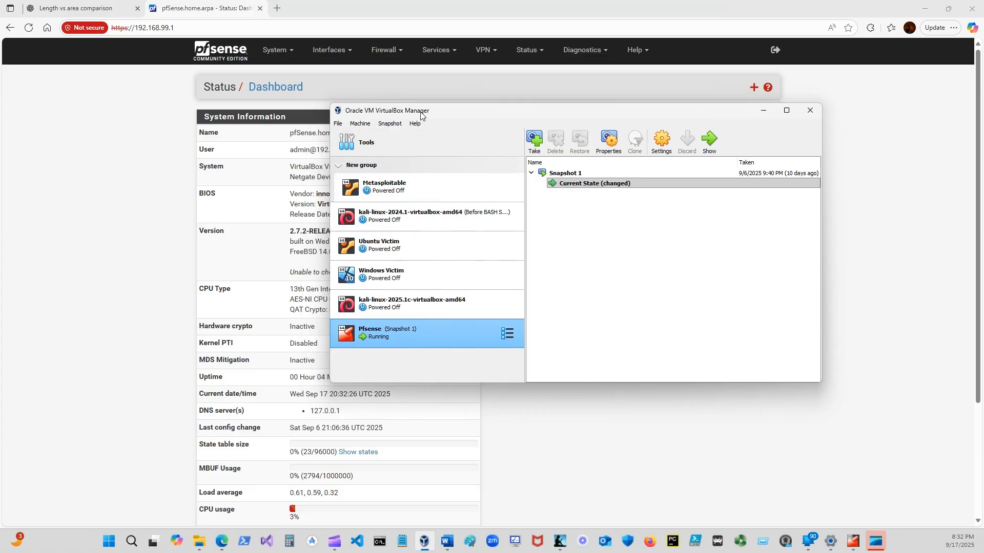
{"action": "left_click", "coordinate": [712, 147]}
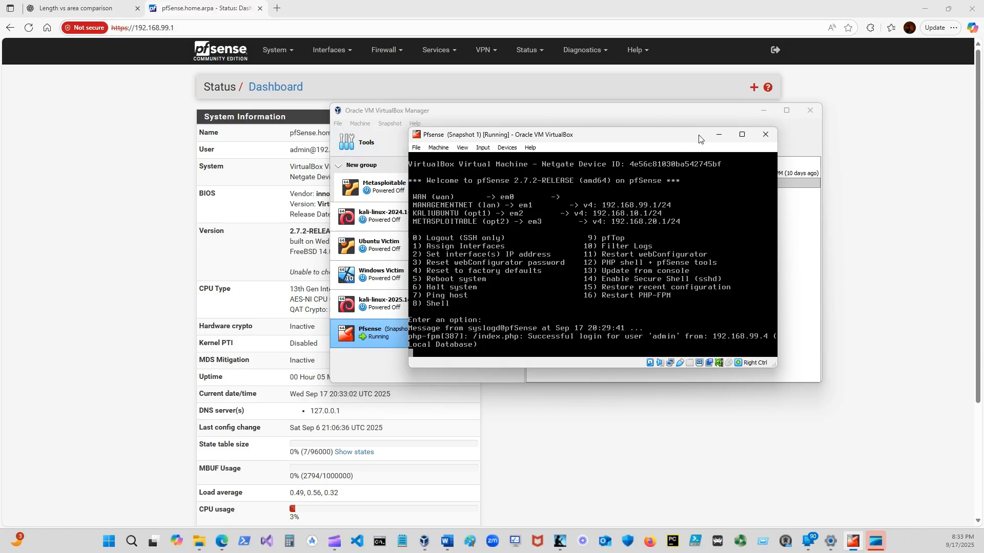
{"action": "left_click_drag", "start_coordinate": [673, 138], "coordinate": [983, 140]}
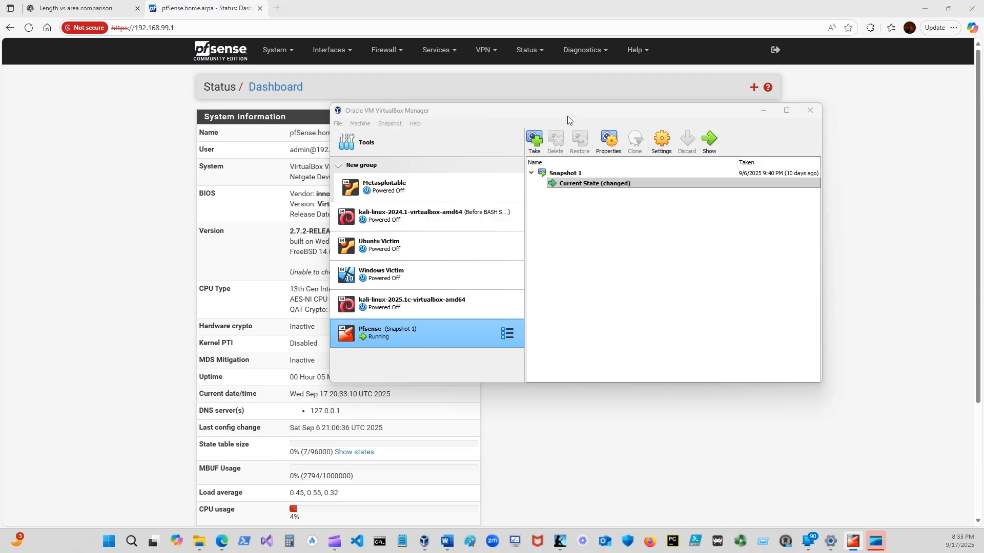
{"action": "left_click_drag", "start_coordinate": [567, 116], "coordinate": [983, 116]}
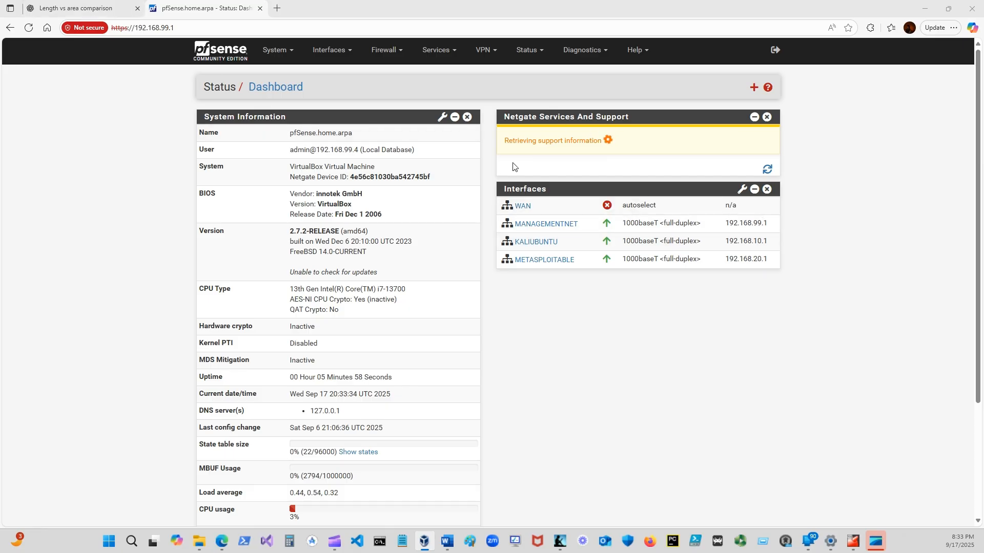
{"action": "left_click", "coordinate": [767, 170]}
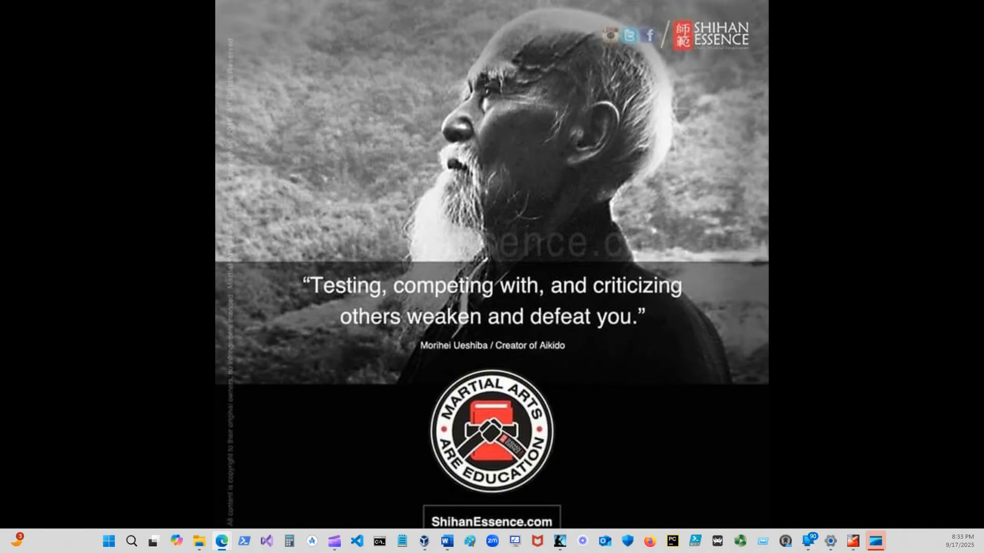
Switch to Word and review the ShadowNet pfSense adapter setup guide, including its steps for enabling DHCP on OPT1 and OPT2.
{"action": "left_click", "coordinate": [447, 541]}
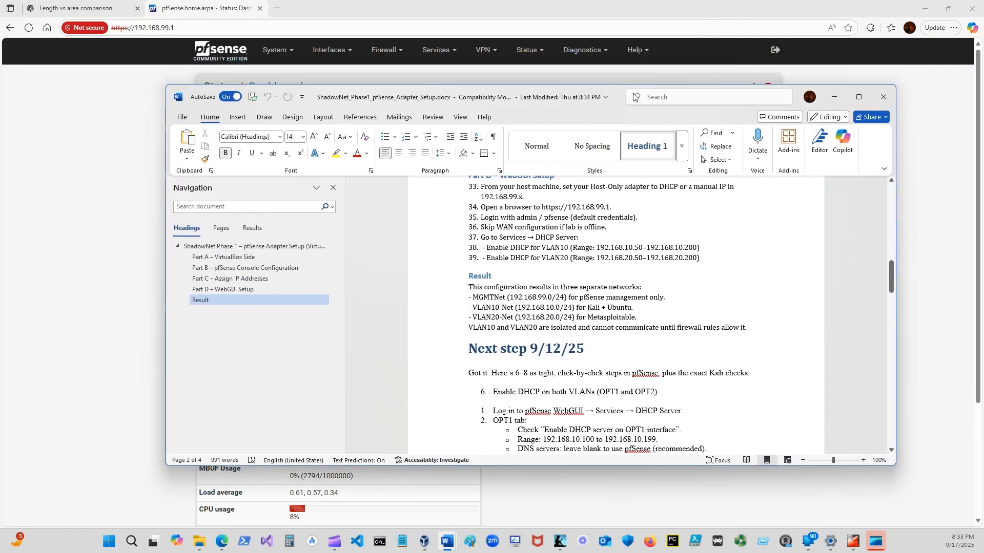
{"action": "left_click", "coordinate": [858, 96]}
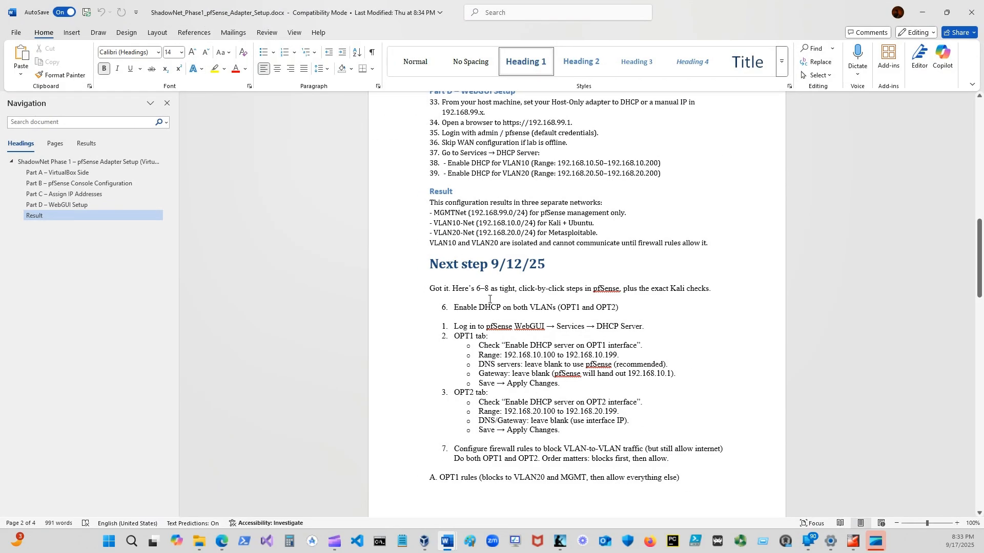
{"action": "scroll", "coordinate": [489, 299], "scroll_direction": "up", "scroll_amount": 3}
{"action": "scroll", "coordinate": [444, 271], "scroll_direction": "up", "scroll_amount": 10}
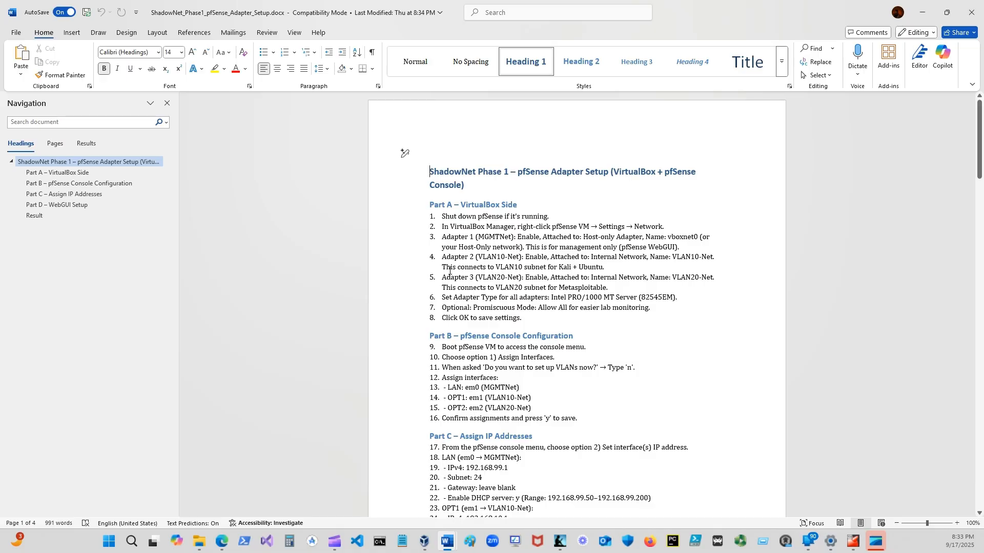
{"action": "scroll", "coordinate": [465, 230], "scroll_direction": "down", "scroll_amount": 15}
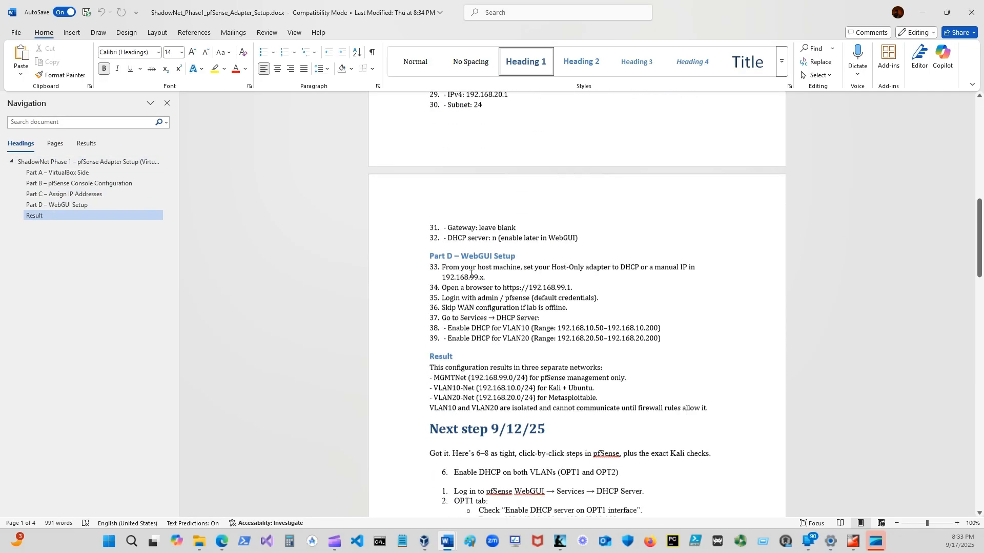
{"action": "scroll", "coordinate": [476, 220], "scroll_direction": "down", "scroll_amount": 1}
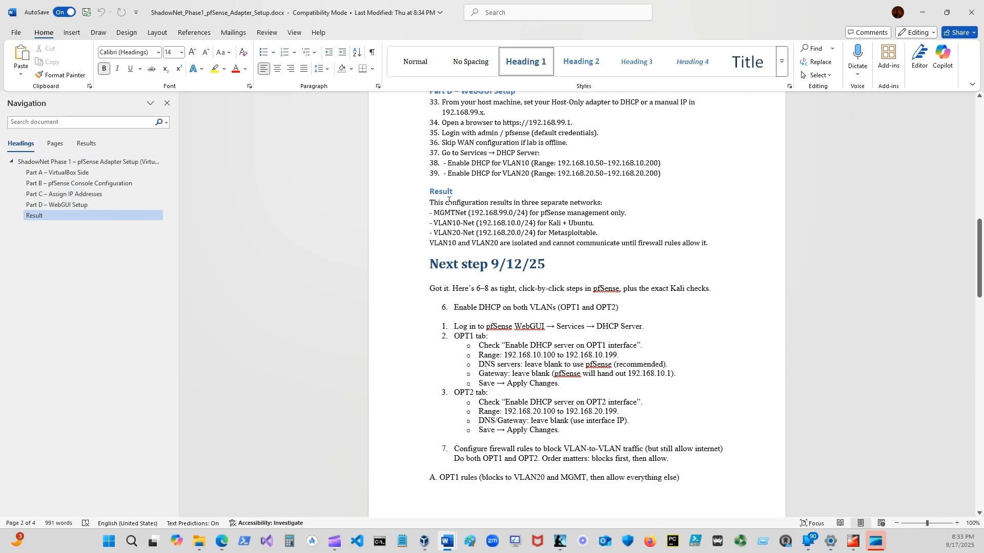
{"action": "scroll", "coordinate": [461, 241], "scroll_direction": "down", "scroll_amount": 2}
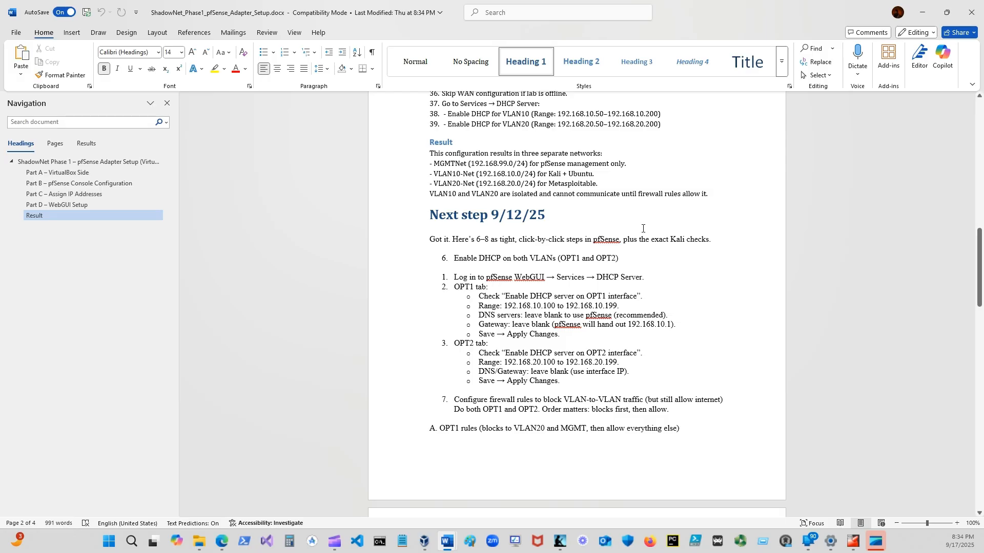
{"action": "scroll", "coordinate": [520, 221], "scroll_direction": "up", "scroll_amount": 2}
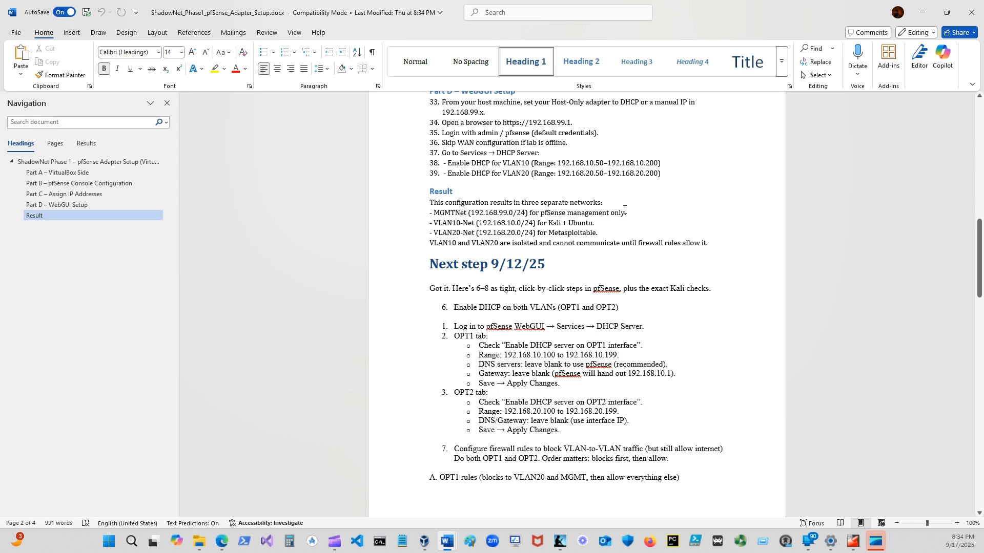
{"action": "scroll", "coordinate": [571, 297], "scroll_direction": "down", "scroll_amount": 3}
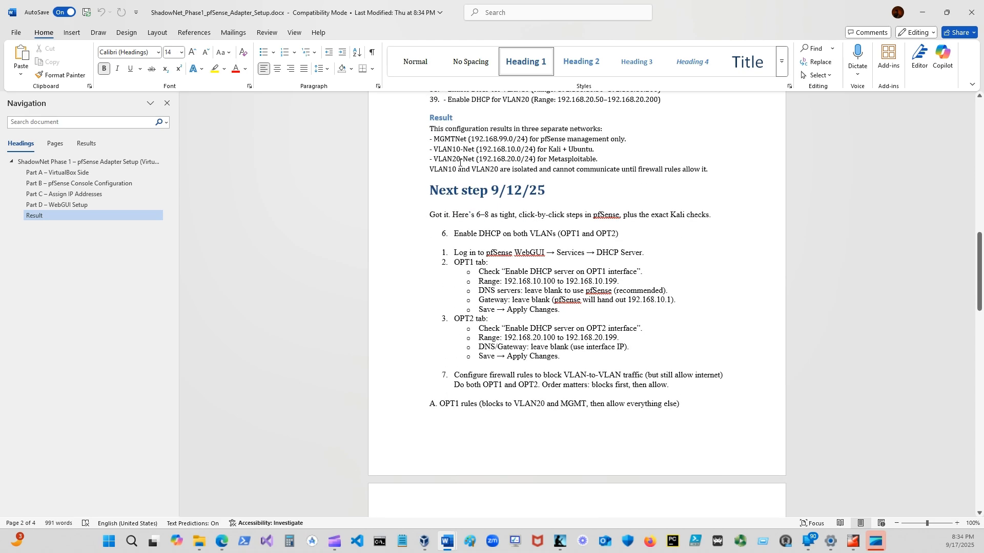
{"action": "scroll", "coordinate": [466, 224], "scroll_direction": "down", "scroll_amount": 2}
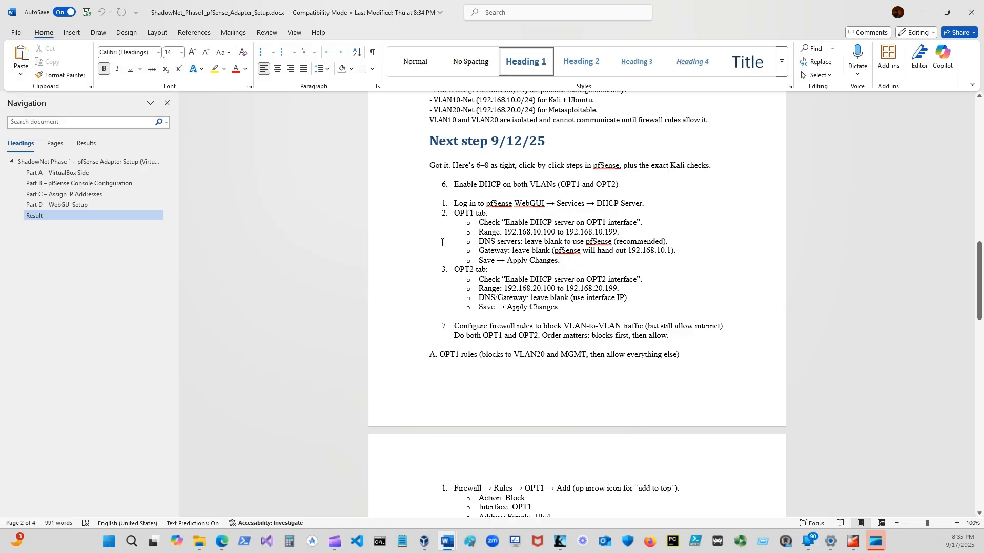
{"action": "scroll", "coordinate": [442, 243], "scroll_direction": "down", "scroll_amount": 1}
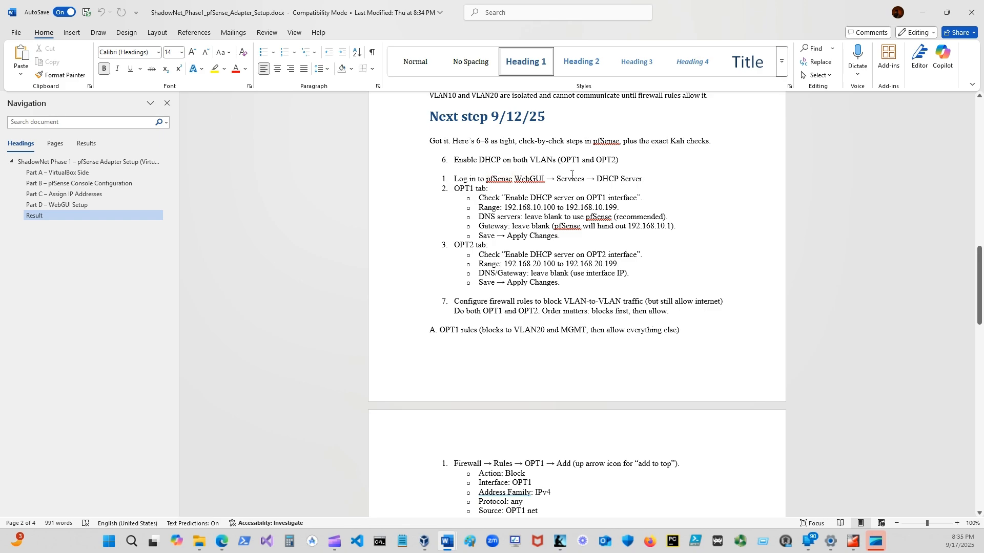
{"action": "left_click_drag", "start_coordinate": [738, 18], "coordinate": [983, 79]}
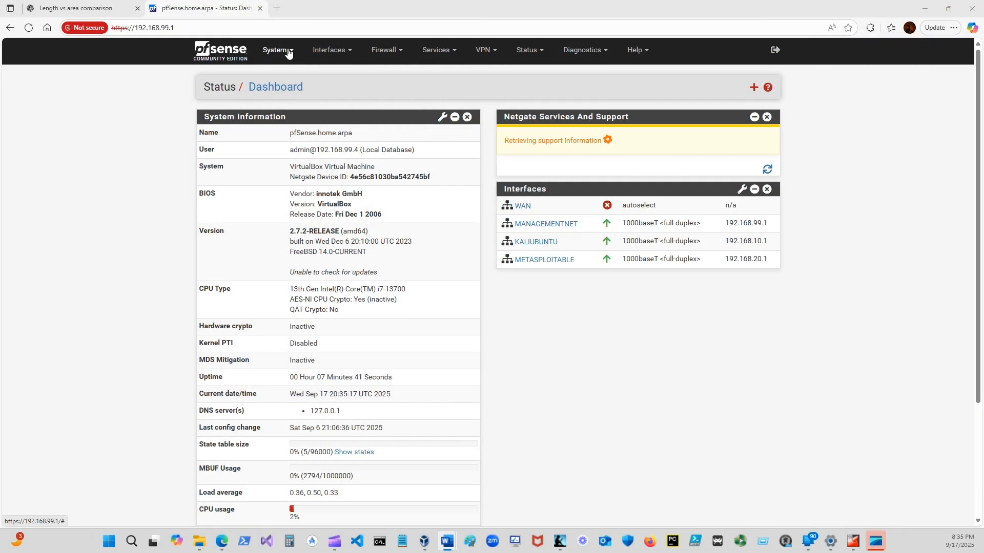
Open the DHCP Server settings in the pfSense web interface and recheck the OPT1 and OPT2 instructions in the Word guide.
{"action": "left_click", "coordinate": [455, 53]}
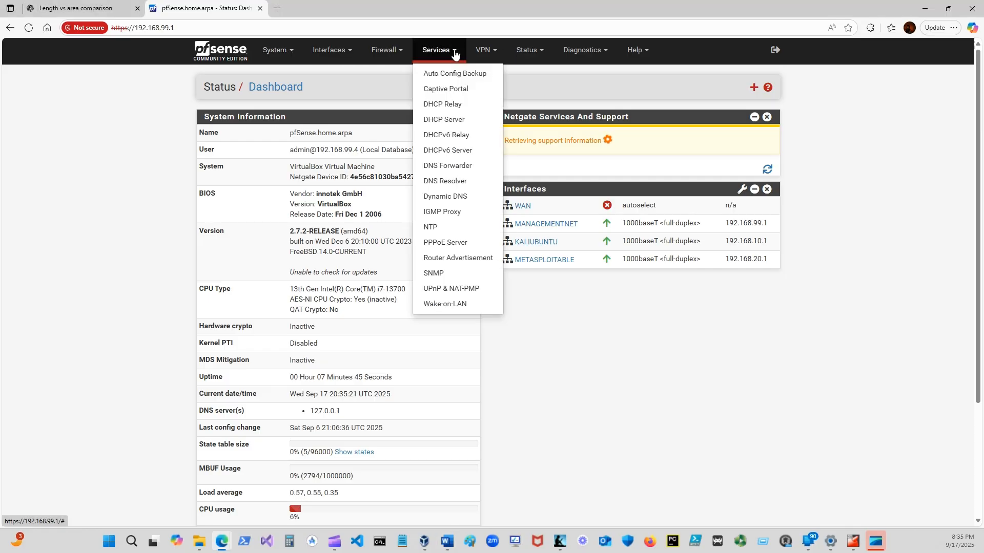
{"action": "left_click", "coordinate": [446, 121]}
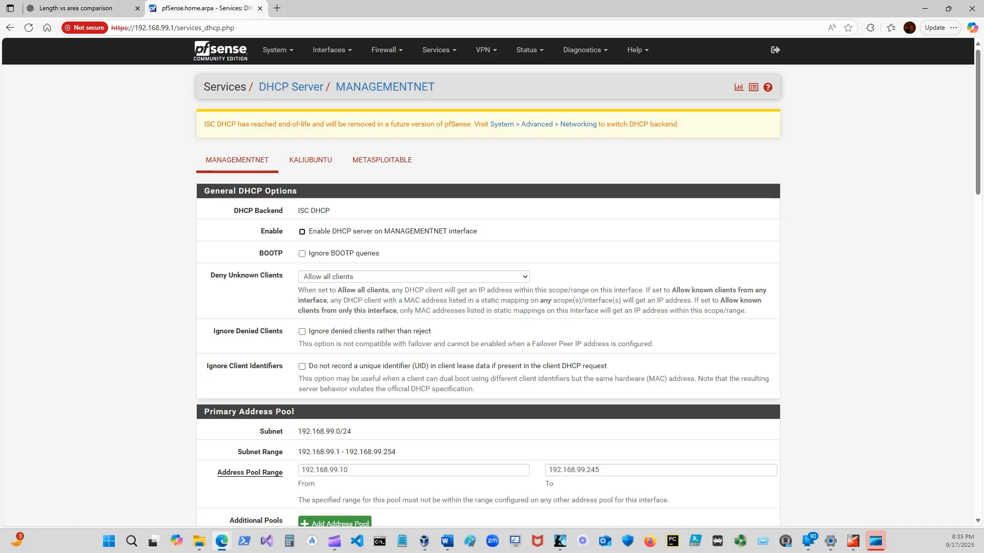
{"action": "key", "text": "alt+Tab"}
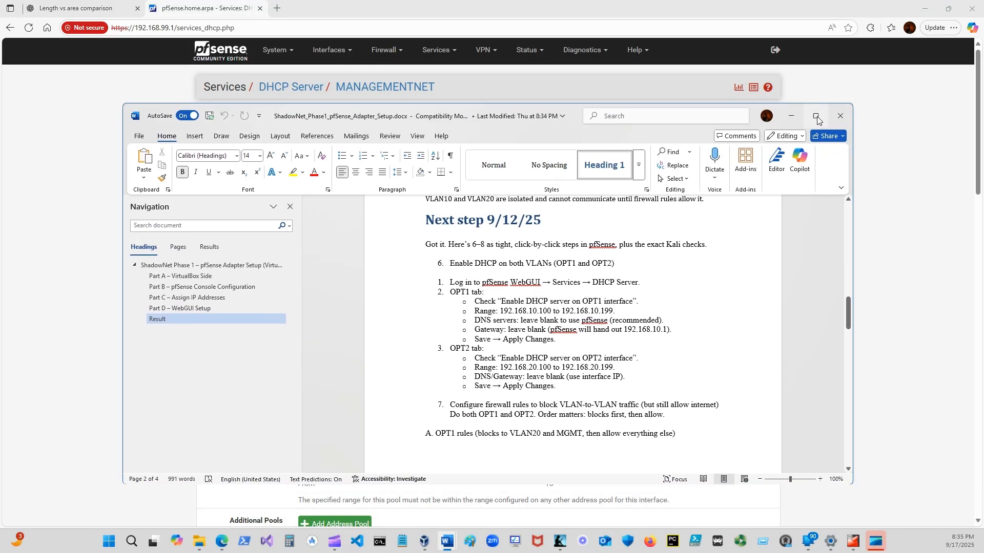
{"action": "left_click", "coordinate": [823, 120]}
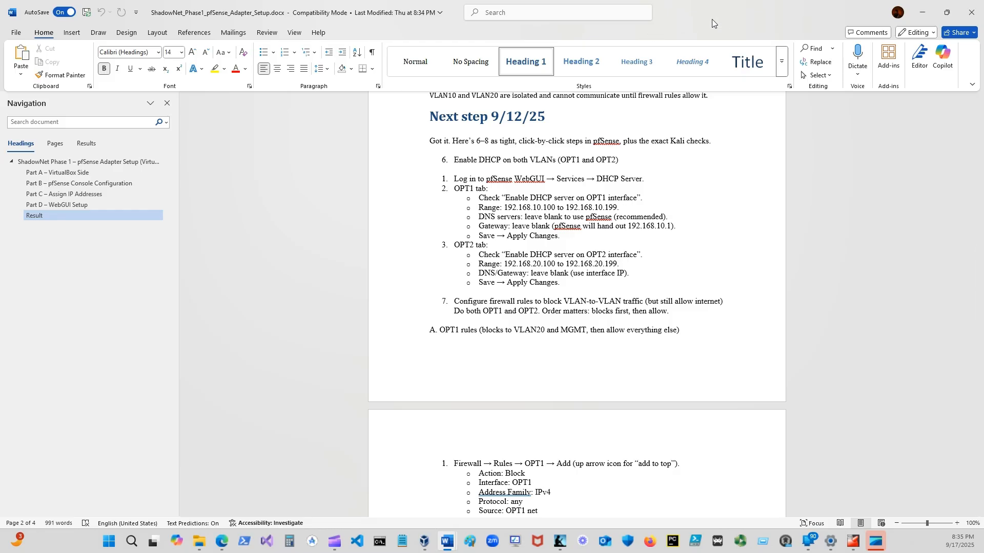
{"action": "left_click_drag", "start_coordinate": [712, 19], "coordinate": [983, 21]}
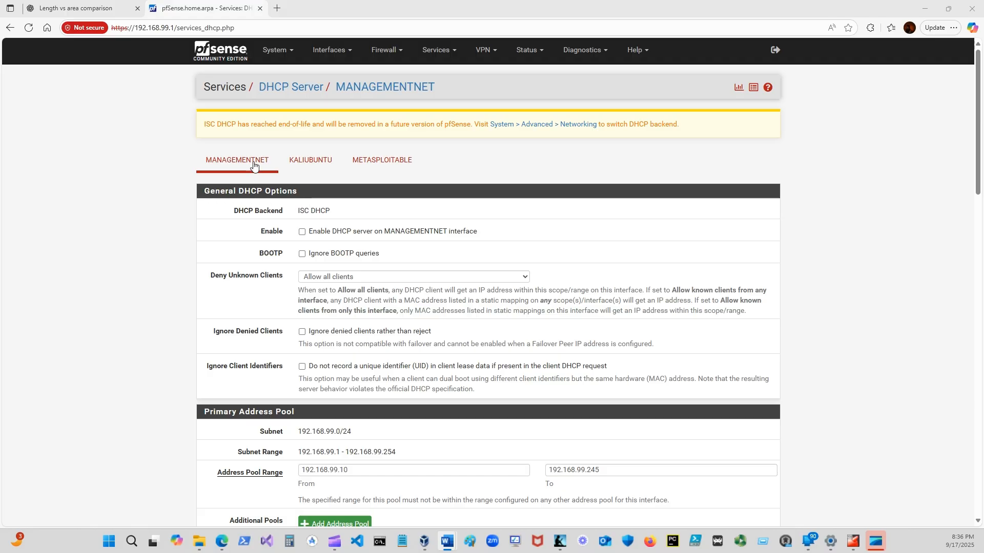
Examine the KALIUBUNTU interface's DHCP settings, including its address pool, server options and other DHCP options.
{"action": "left_click", "coordinate": [320, 163]}
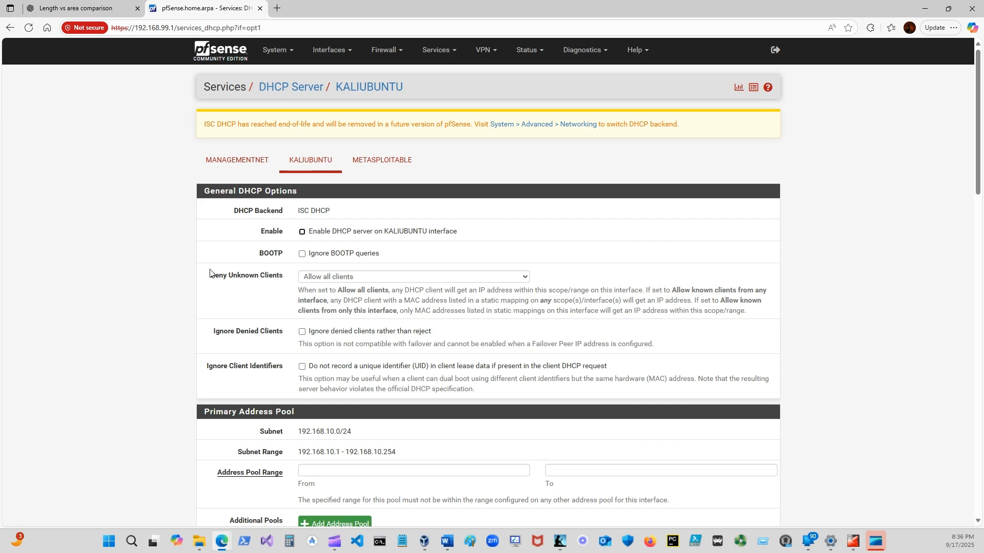
{"action": "scroll", "coordinate": [164, 274], "scroll_direction": "down", "scroll_amount": 3}
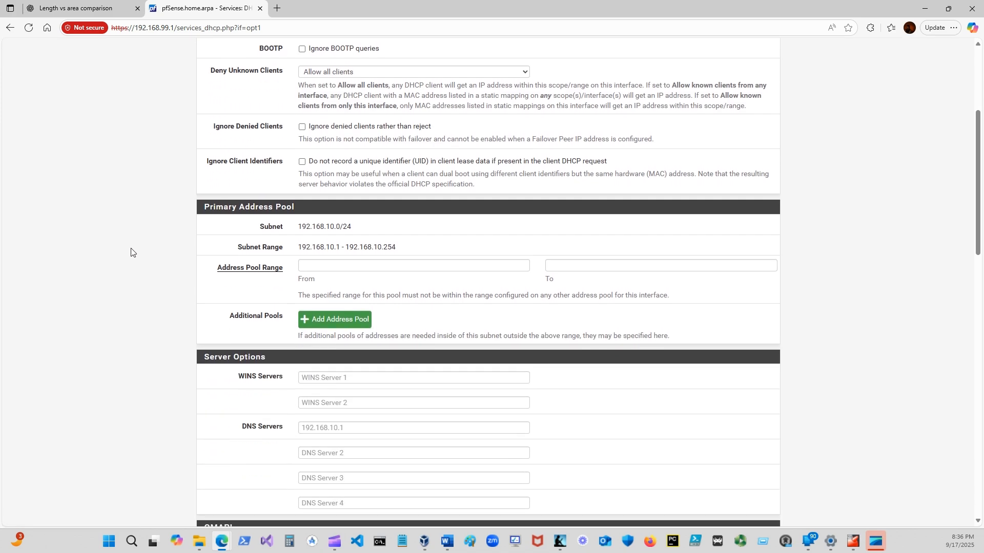
{"action": "scroll", "coordinate": [132, 253], "scroll_direction": "down", "scroll_amount": 3}
{"action": "scroll", "coordinate": [131, 253], "scroll_direction": "down", "scroll_amount": 10}
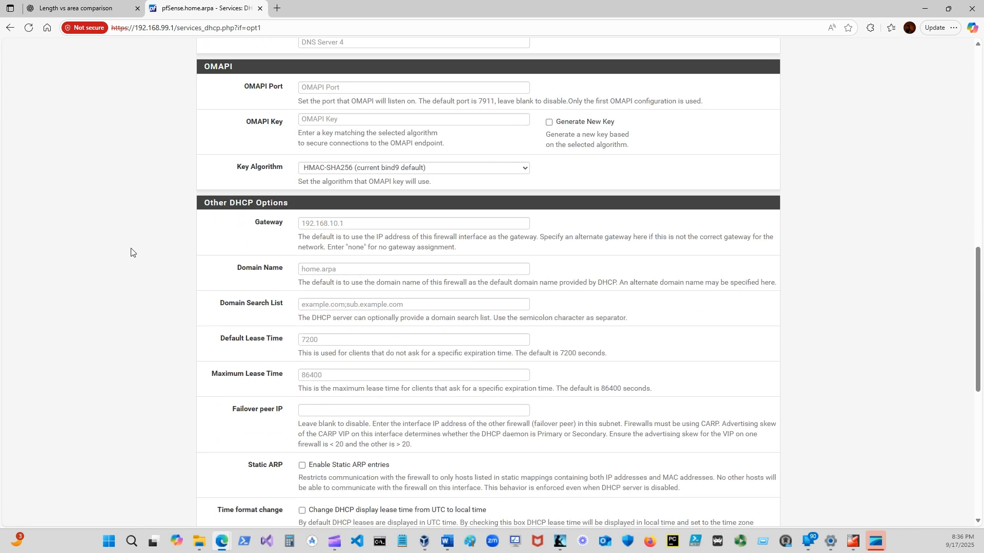
{"action": "scroll", "coordinate": [132, 253], "scroll_direction": "down", "scroll_amount": 2}
{"action": "scroll", "coordinate": [132, 253], "scroll_direction": "up", "scroll_amount": 4}
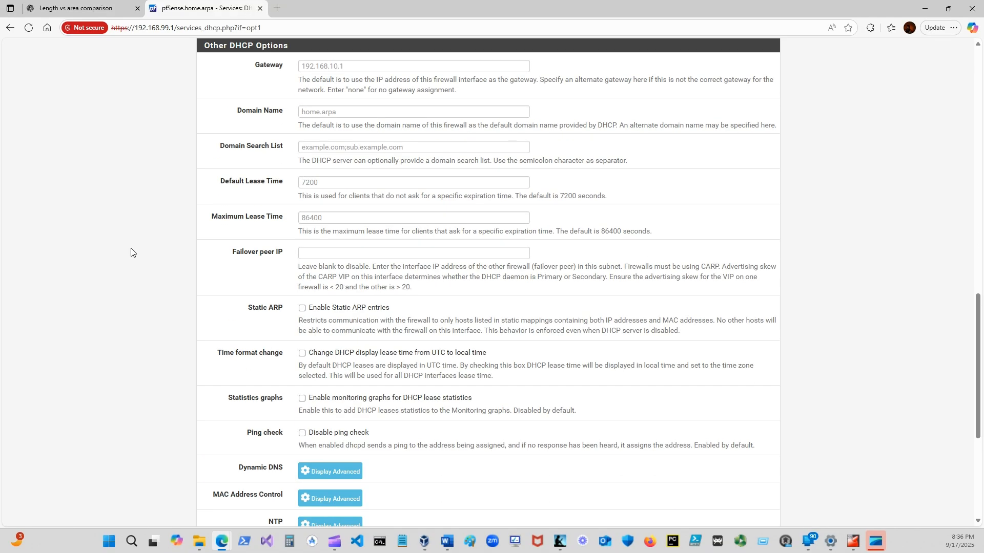
{"action": "scroll", "coordinate": [132, 253], "scroll_direction": "up", "scroll_amount": 15}
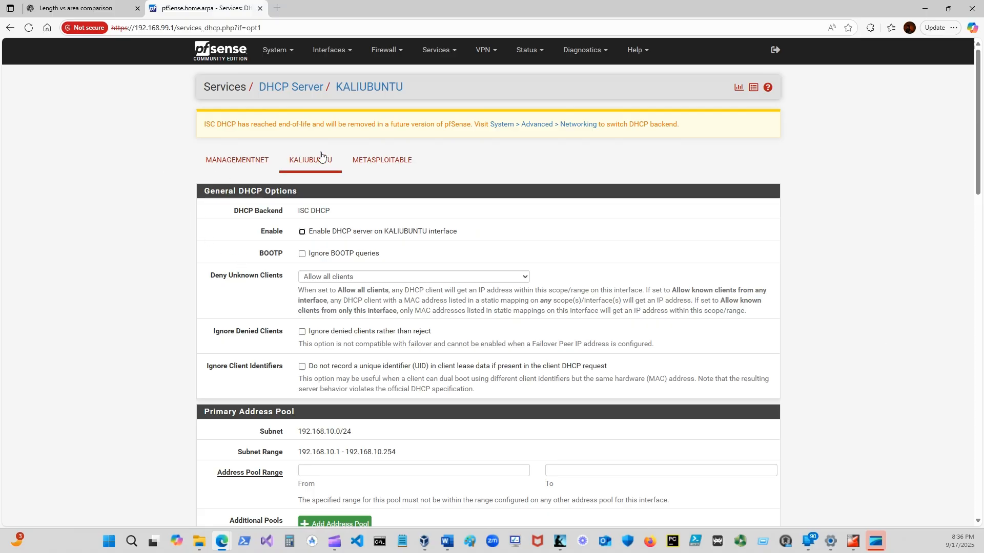
Compare the MANAGEMENTNET, KALIUBUNTU and METASPLOITABLE DHCP pages with the interface assignments in the Pfsense virtual machine's console.
{"action": "left_click", "coordinate": [381, 161]}
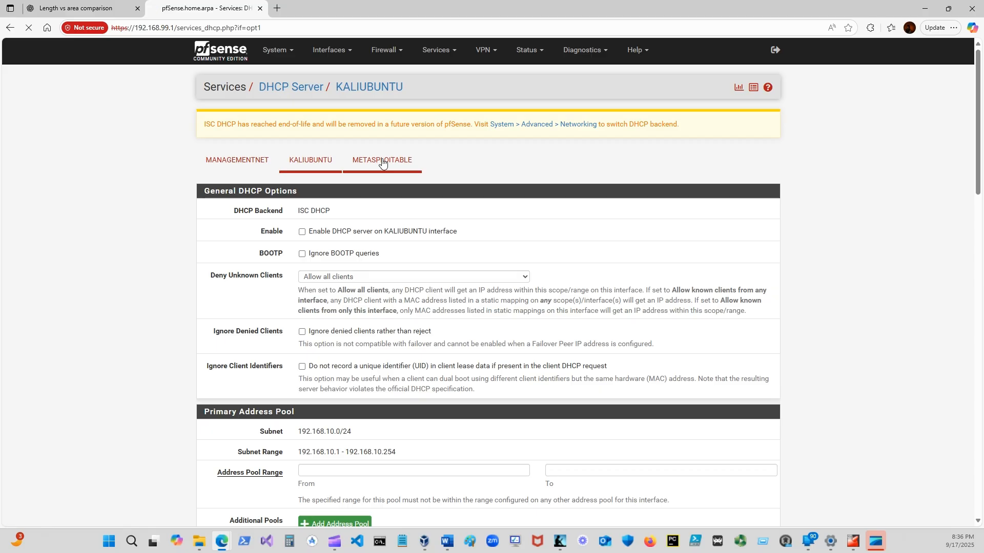
{"action": "left_click", "coordinate": [255, 160]}
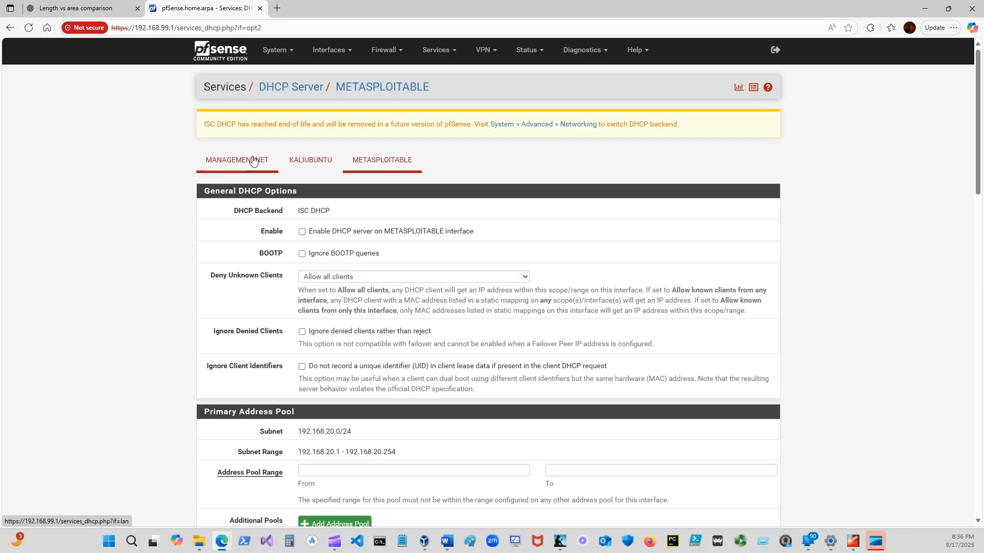
{"action": "left_click", "coordinate": [307, 161]}
{"action": "left_click", "coordinate": [382, 162]}
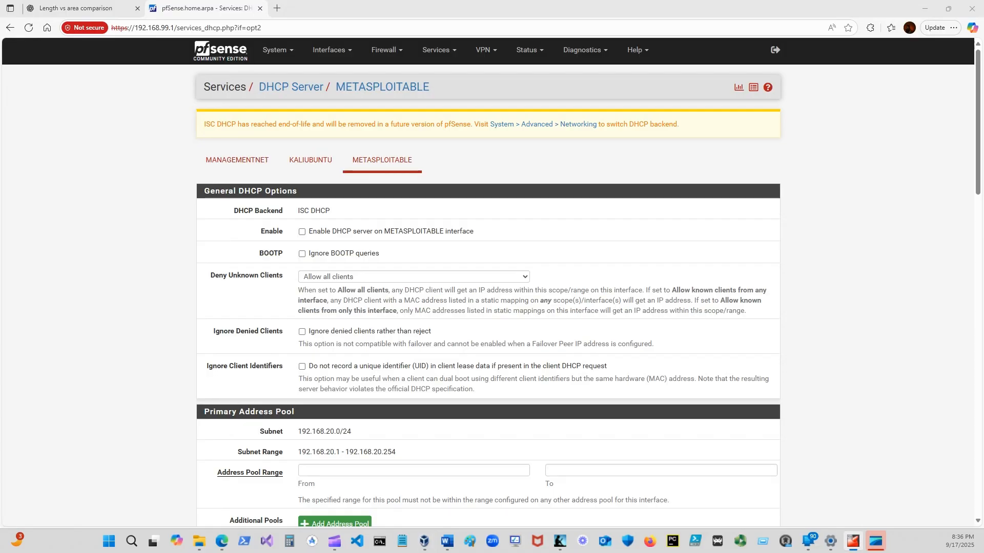
{"action": "left_click_drag", "start_coordinate": [983, 199], "coordinate": [625, 149]}
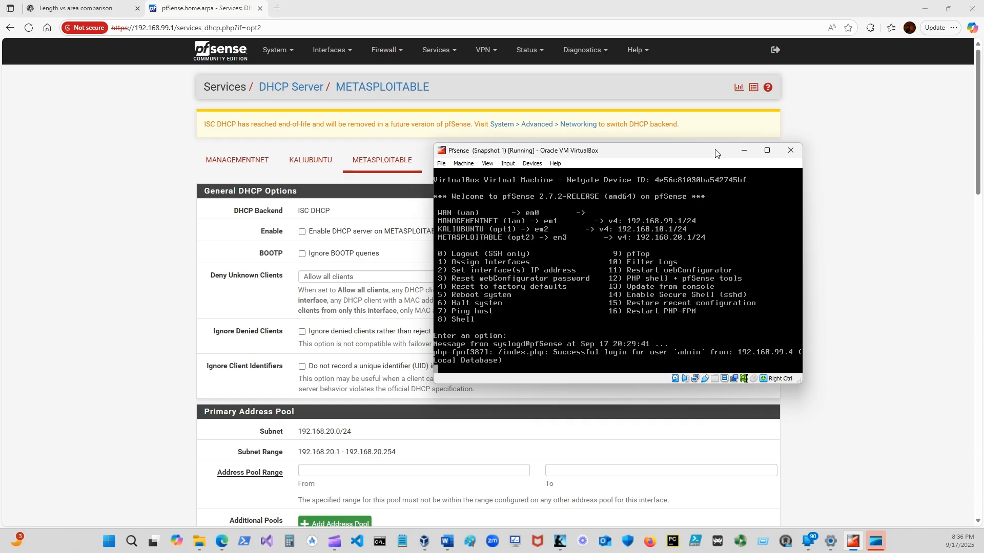
{"action": "left_click", "coordinate": [744, 150]}
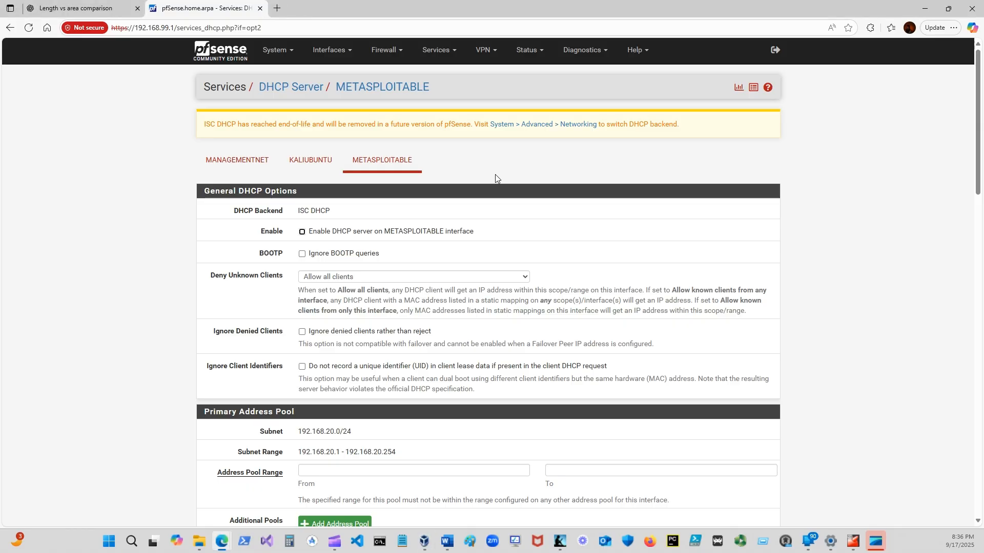
Enable the DHCP server on the KALIUBUNTU interface.
{"action": "left_click", "coordinate": [304, 163]}
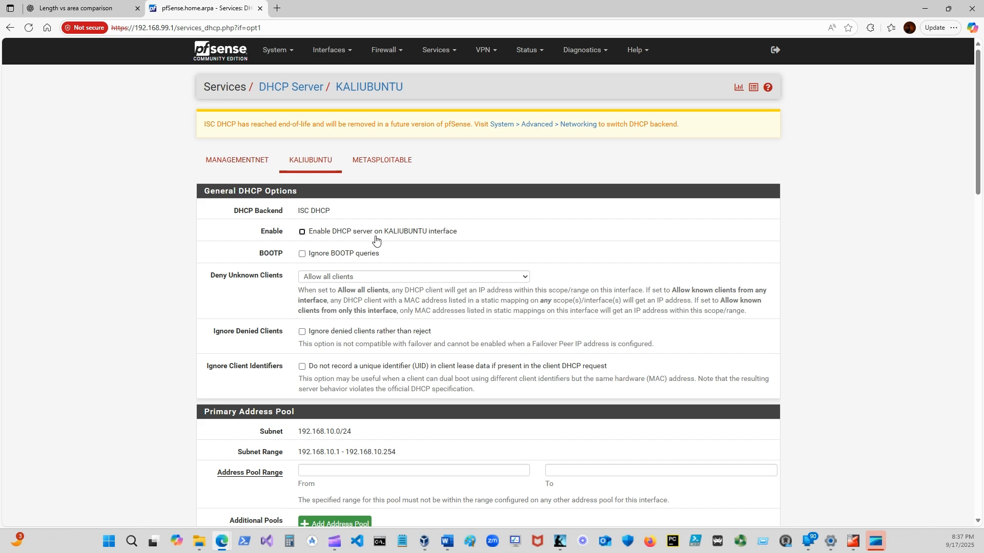
{"action": "left_click", "coordinate": [303, 233]}
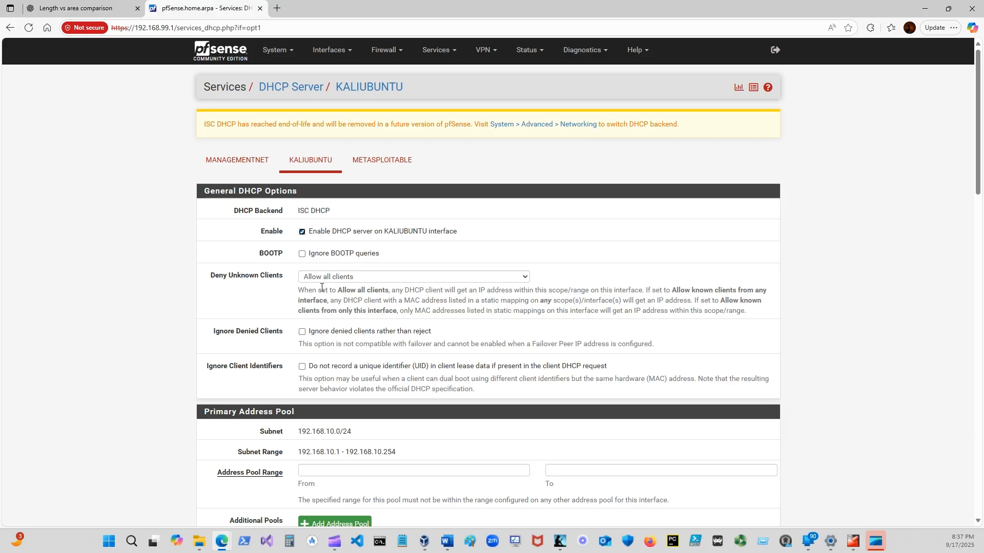
{"action": "scroll", "coordinate": [321, 287], "scroll_direction": "down", "scroll_amount": 1}
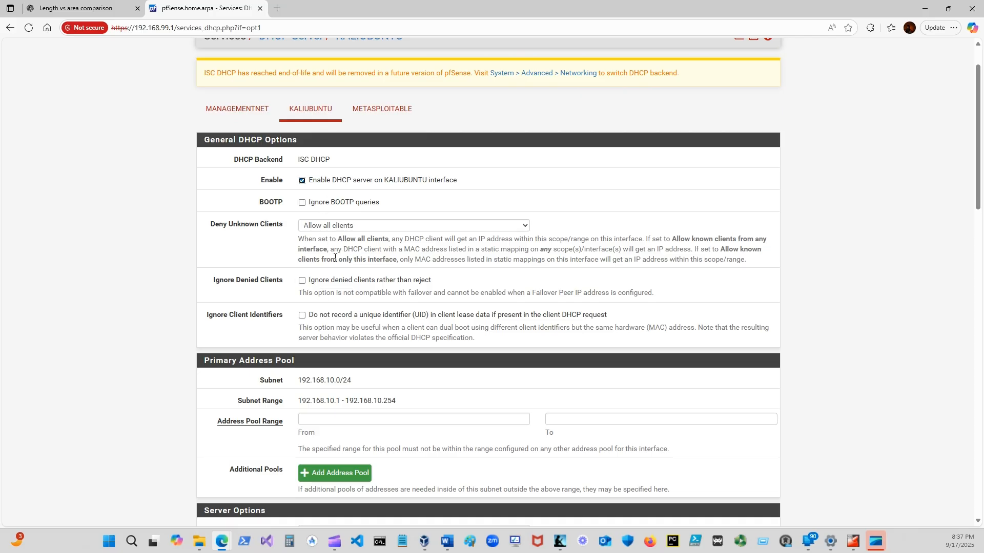
{"action": "scroll", "coordinate": [316, 287], "scroll_direction": "down", "scroll_amount": 2}
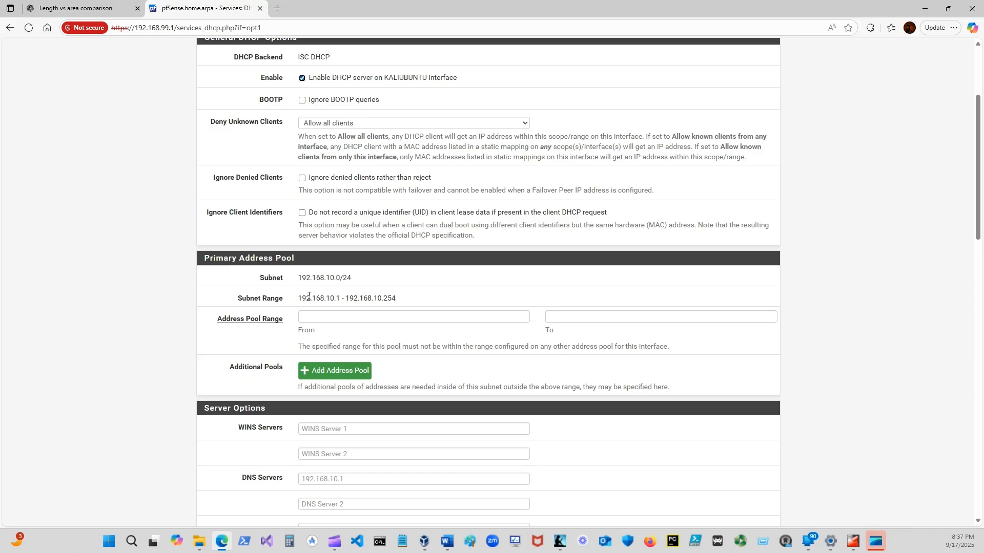
Set the KALIUBUNTU DHCP address pool range from 192.168.10.100 to 192.168.10.199.
{"action": "scroll", "coordinate": [266, 251], "scroll_direction": "down", "scroll_amount": 1}
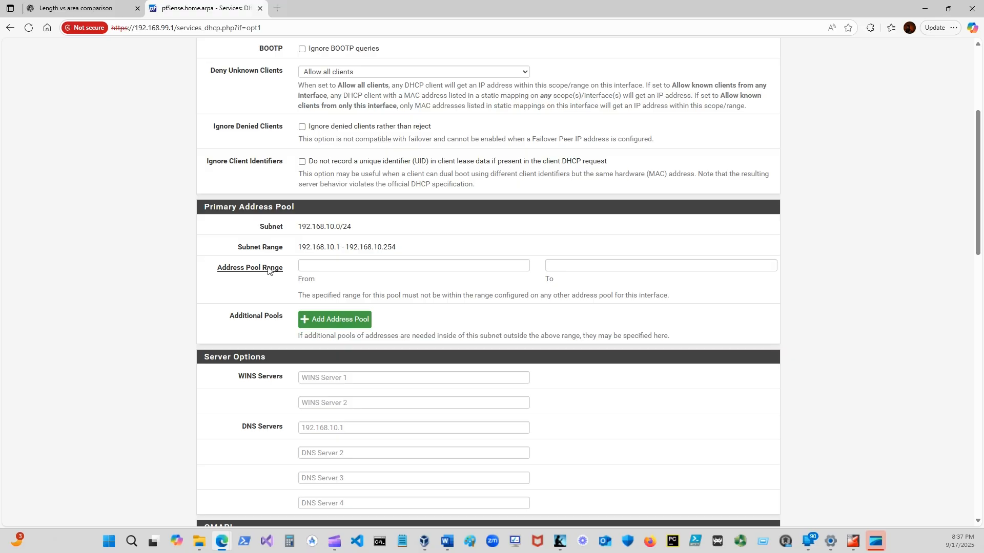
{"action": "left_click", "coordinate": [319, 263]}
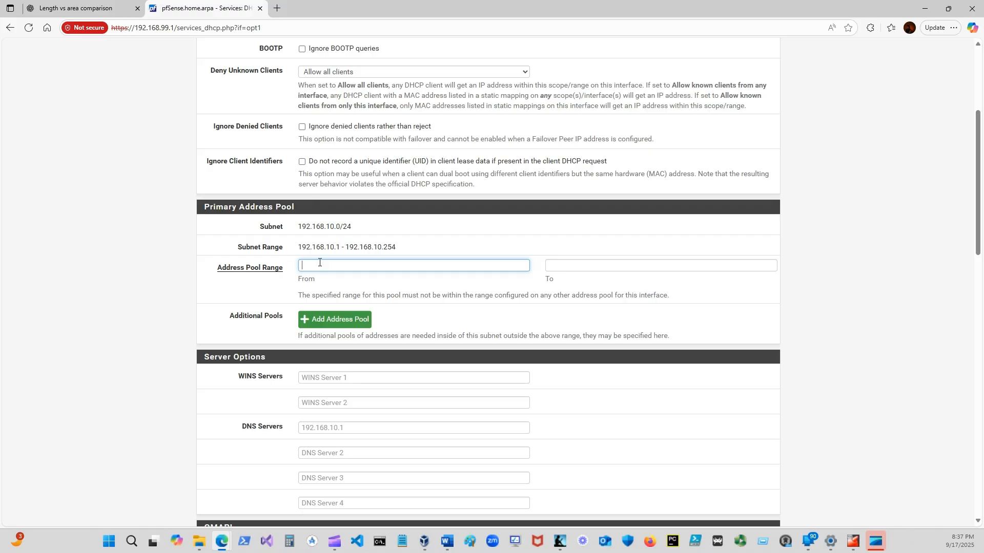
{"action": "type", "text": "192.168.10.100"}
{"action": "left_click", "coordinate": [567, 267]}
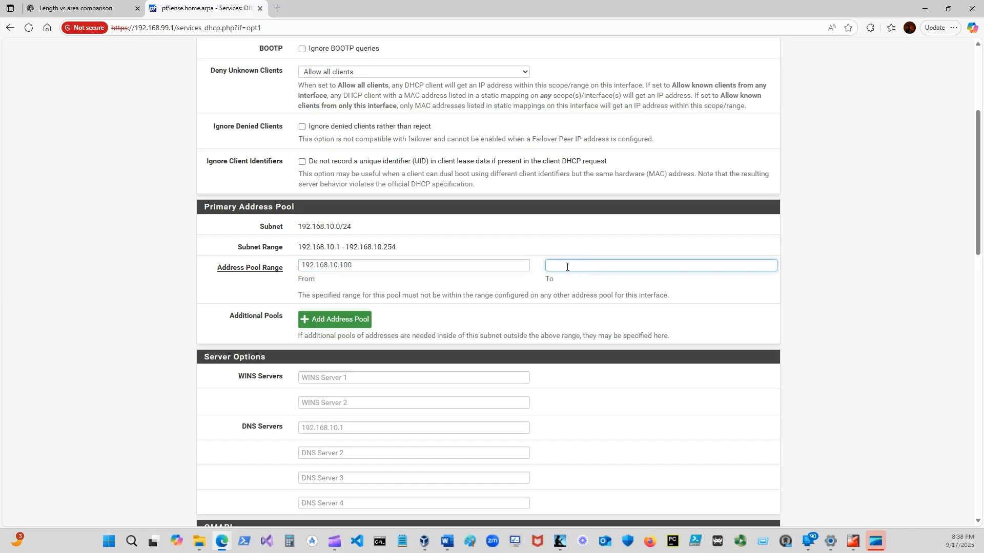
{"action": "type", "text": "192.168.10.199"}
Review the remaining KALIUBUNTU DHCP options, leaving DNS servers and gateway blank, and save and apply the configuration.
{"action": "scroll", "coordinate": [259, 292], "scroll_direction": "down", "scroll_amount": 3}
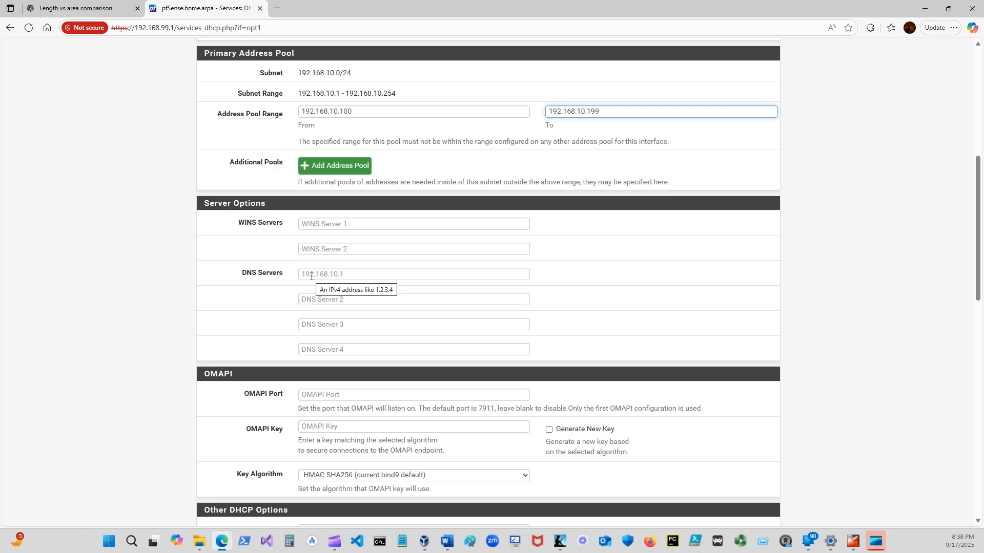
{"action": "scroll", "coordinate": [389, 294], "scroll_direction": "down", "scroll_amount": 3}
{"action": "scroll", "coordinate": [390, 295], "scroll_direction": "up", "scroll_amount": 6}
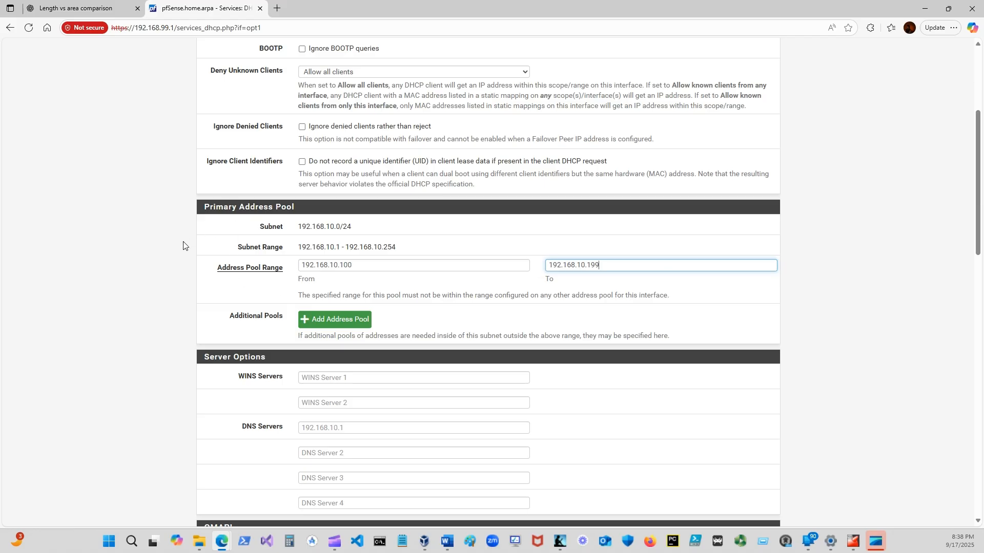
{"action": "scroll", "coordinate": [183, 245], "scroll_direction": "up", "scroll_amount": 3}
{"action": "scroll", "coordinate": [183, 246], "scroll_direction": "down", "scroll_amount": 2}
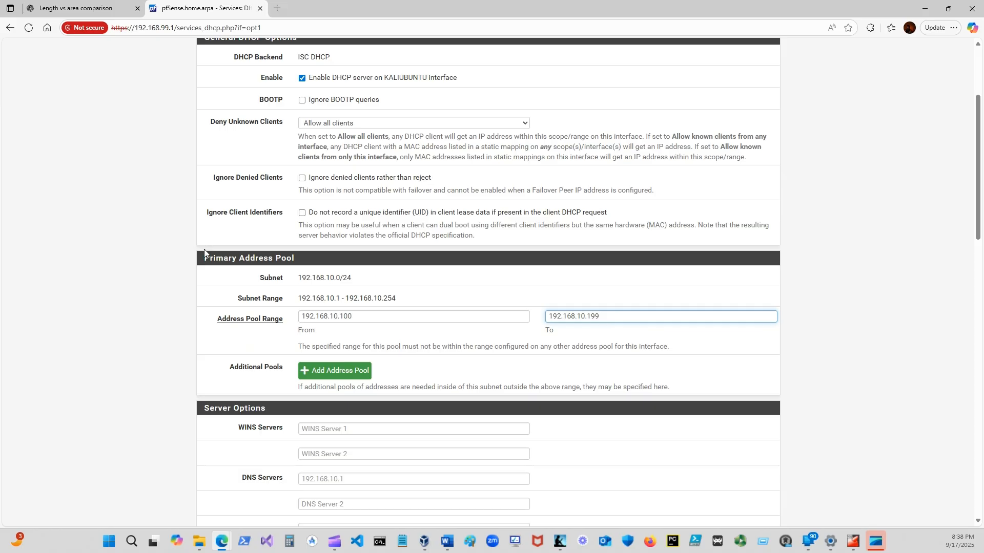
{"action": "scroll", "coordinate": [204, 249], "scroll_direction": "down", "scroll_amount": 15}
{"action": "scroll", "coordinate": [210, 262], "scroll_direction": "down", "scroll_amount": 2}
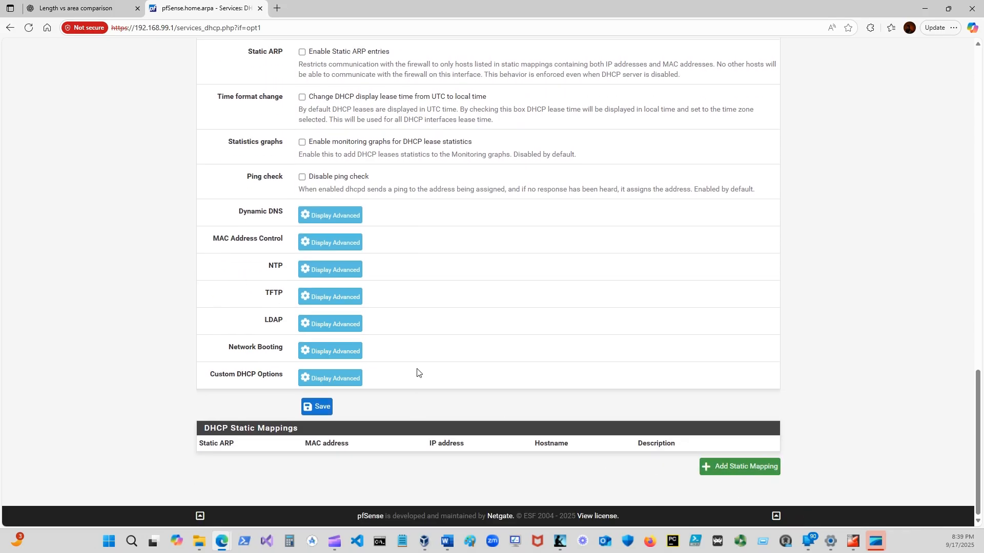
{"action": "left_click", "coordinate": [320, 406]}
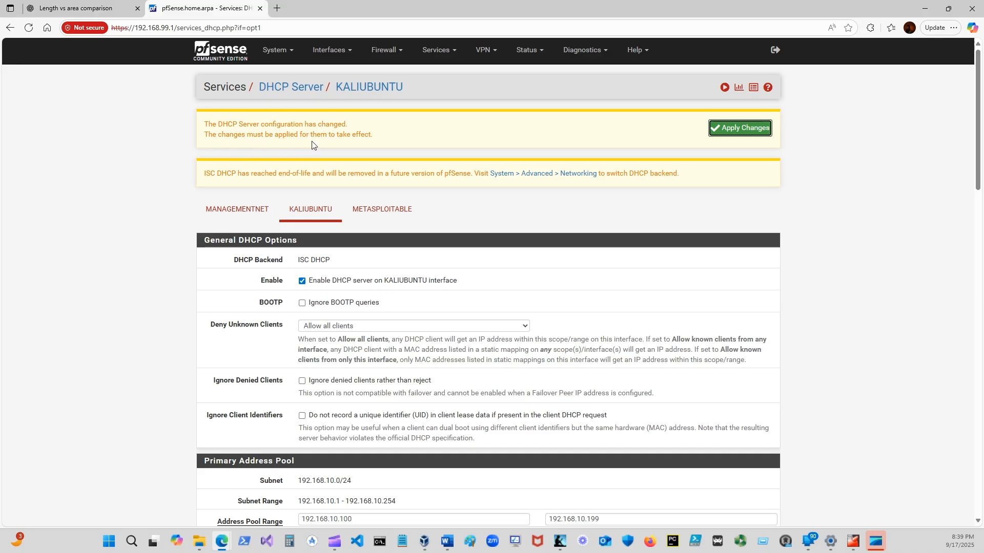
{"action": "left_click", "coordinate": [745, 132]}
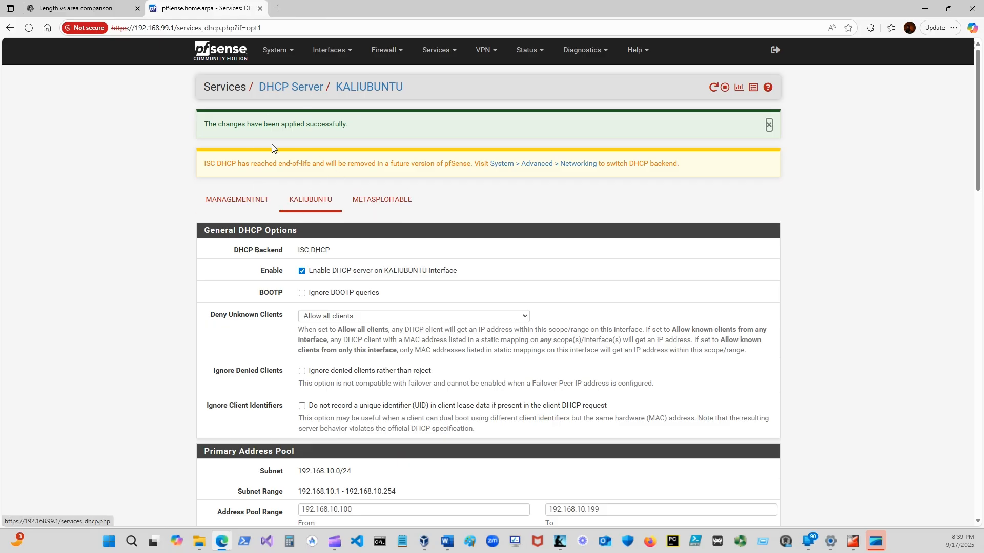
Enable the DHCP server on the METASPLOITABLE interface.
{"action": "left_click", "coordinate": [395, 206]}
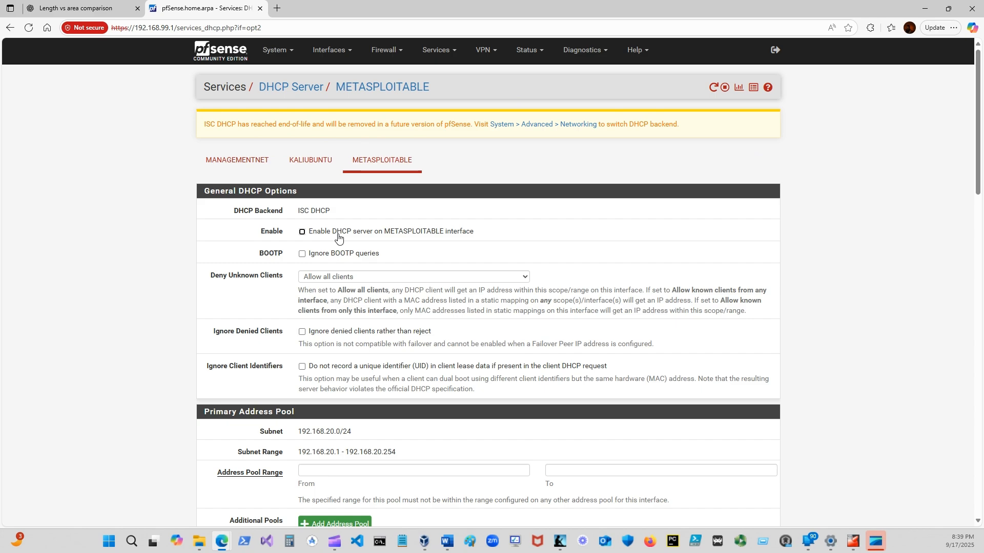
{"action": "left_click", "coordinate": [302, 233]}
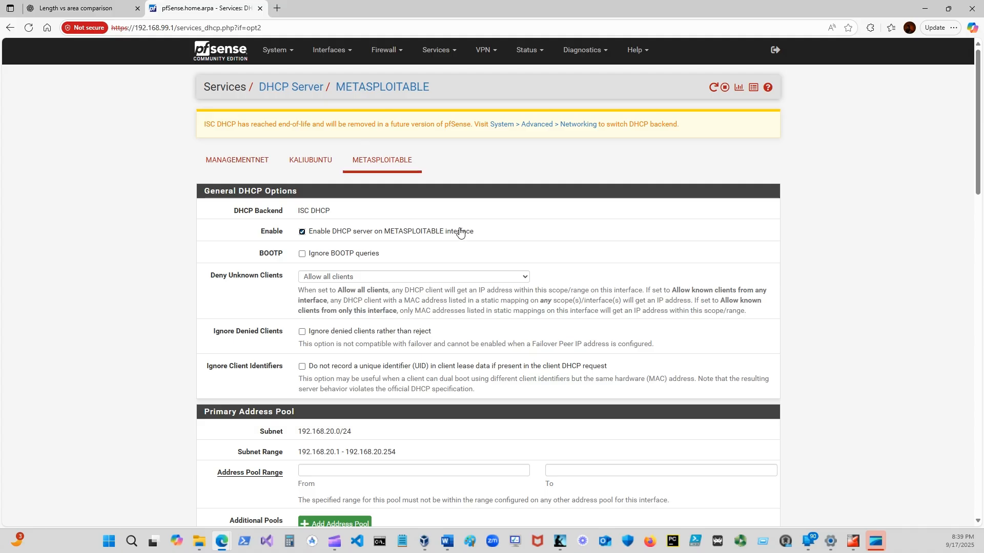
{"action": "scroll", "coordinate": [446, 234], "scroll_direction": "down", "scroll_amount": 2}
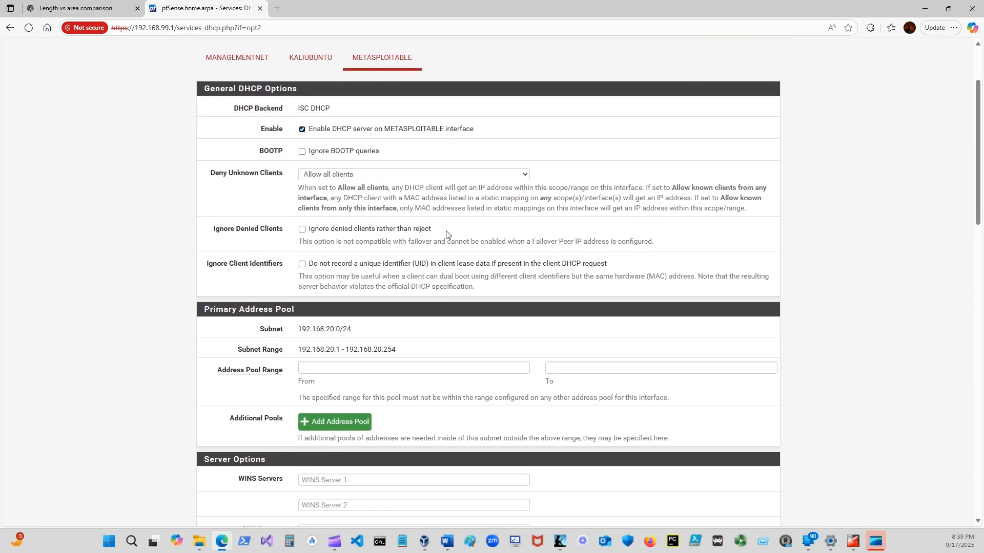
{"action": "scroll", "coordinate": [448, 233], "scroll_direction": "up", "scroll_amount": 1}
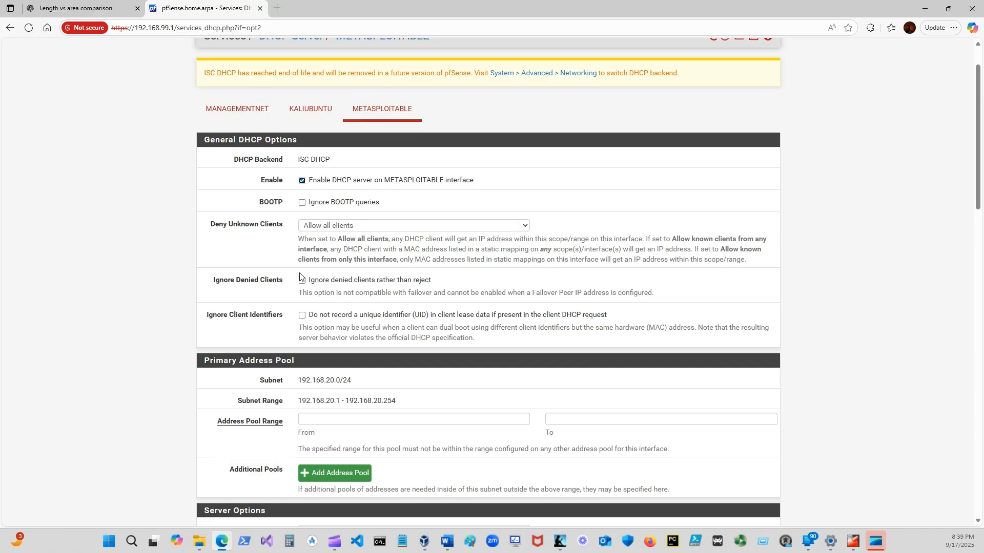
Set the METASPLOITABLE DHCP address pool range from 192.168.20.100 to 192.168.20.199.
{"action": "scroll", "coordinate": [291, 286], "scroll_direction": "down", "scroll_amount": 3}
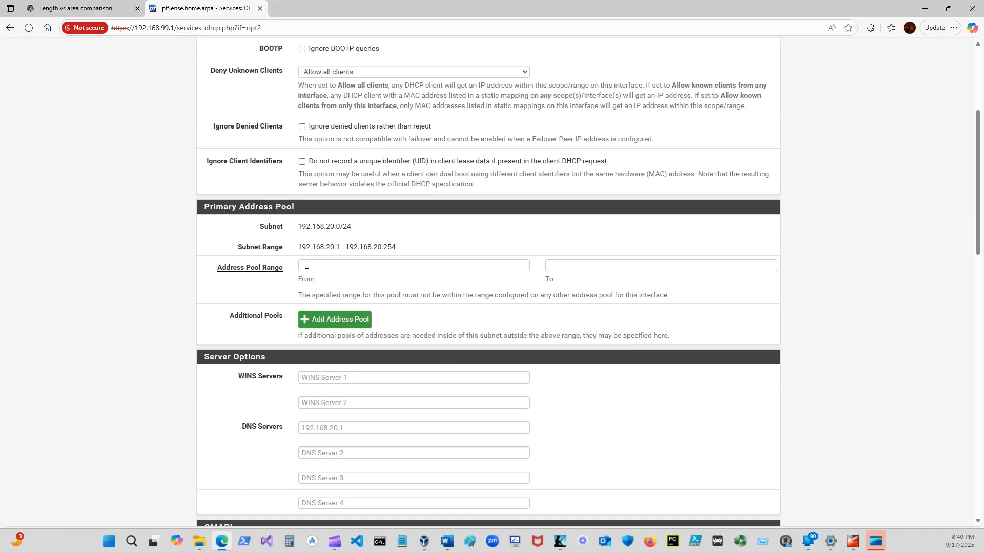
{"action": "left_click", "coordinate": [307, 265]}
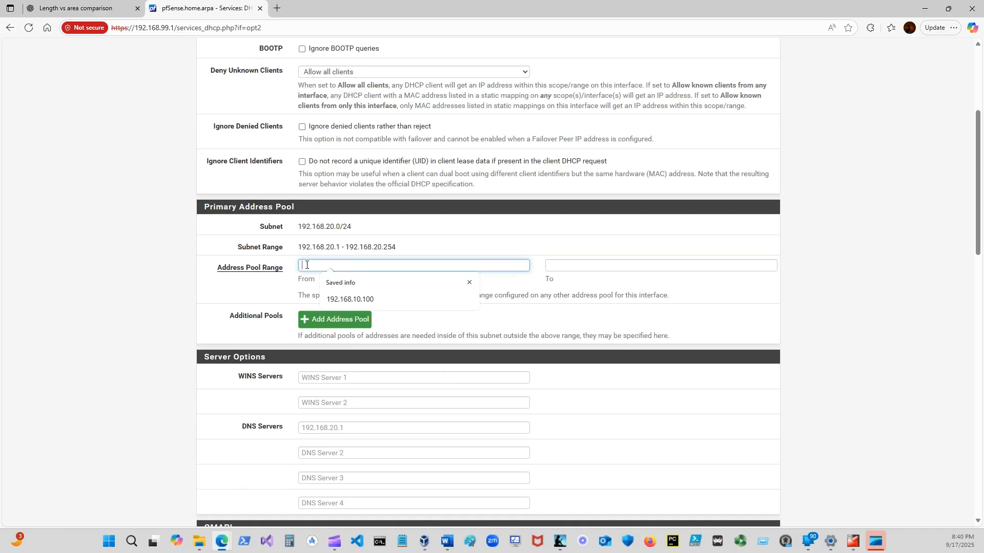
{"action": "type", "text": "192.168.20.100"}
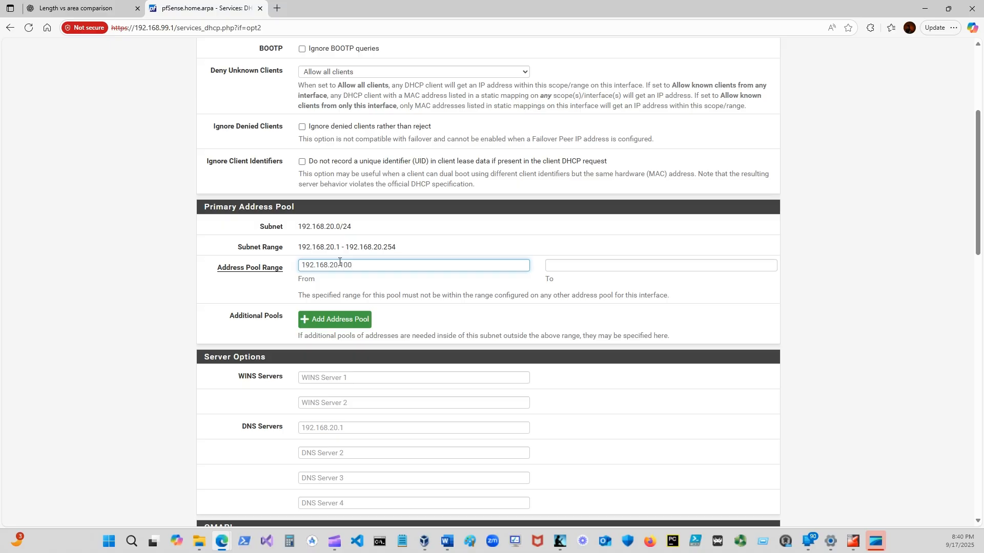
{"action": "left_click", "coordinate": [566, 263]}
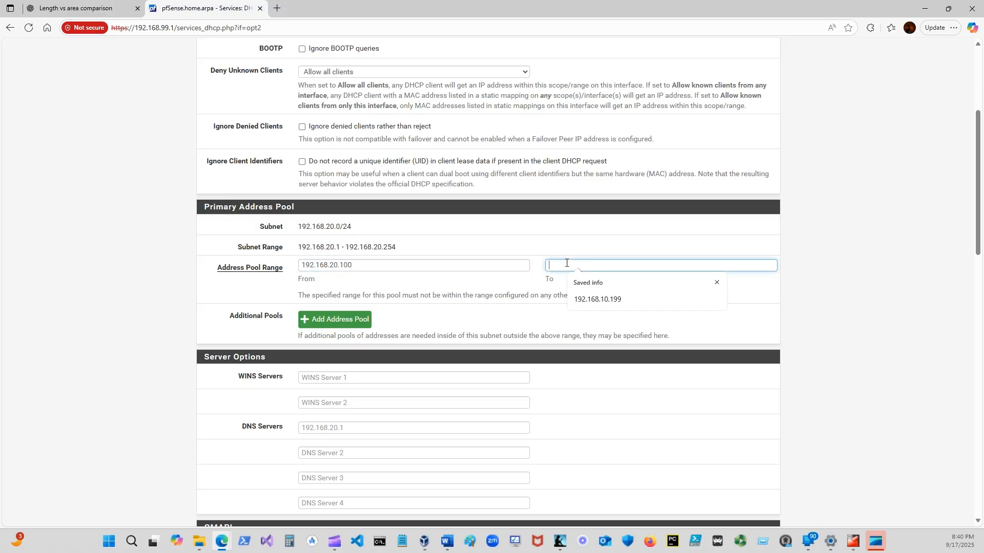
{"action": "type", "text": "192.168.20"}
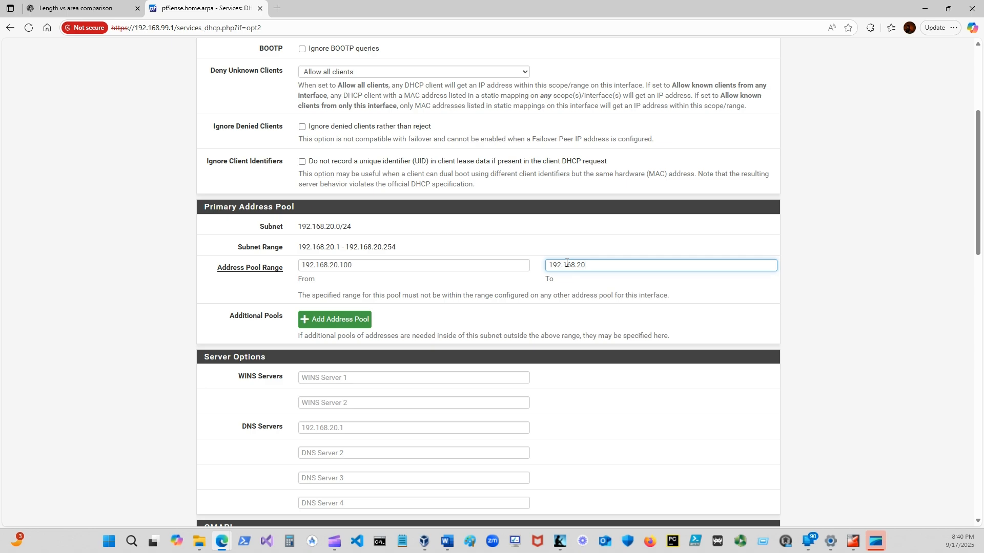
{"action": "type", "text": ".199"}
Save the METASPLOITABLE DHCP settings with DNS servers and gateway left blank, and apply the changes.
{"action": "scroll", "coordinate": [425, 308], "scroll_direction": "down", "scroll_amount": 3}
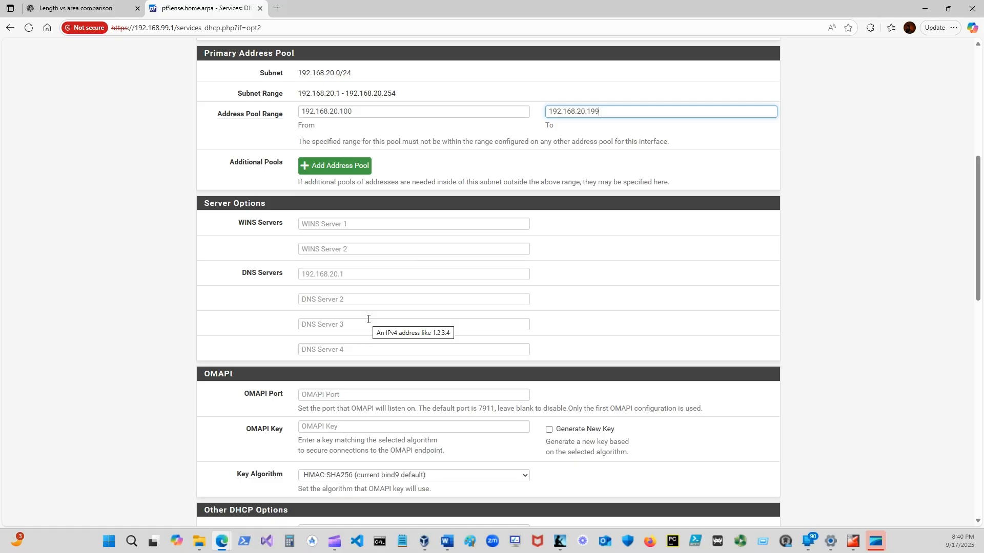
{"action": "scroll", "coordinate": [368, 320], "scroll_direction": "down", "scroll_amount": 1}
{"action": "scroll", "coordinate": [368, 319], "scroll_direction": "down", "scroll_amount": 4}
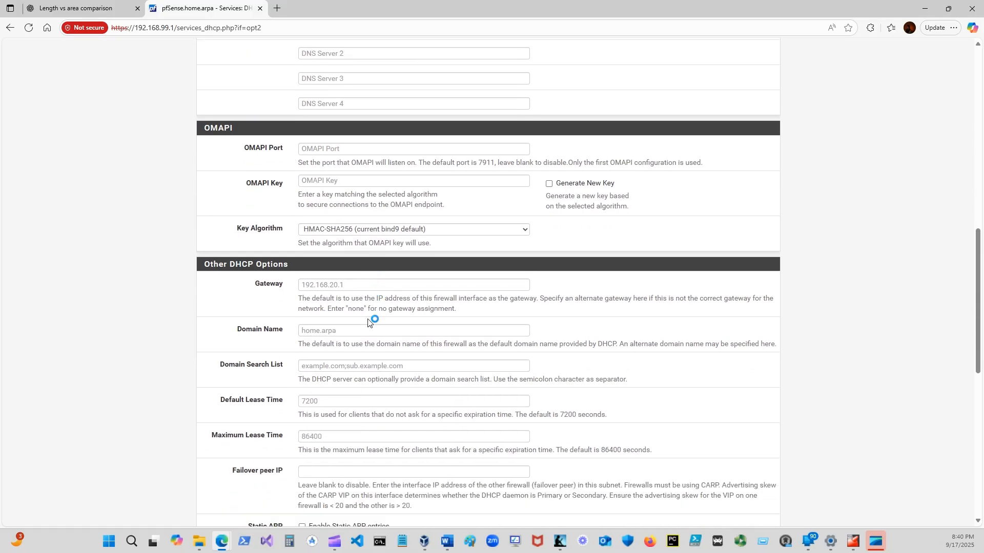
{"action": "scroll", "coordinate": [367, 318], "scroll_direction": "down", "scroll_amount": 10}
{"action": "left_click", "coordinate": [319, 408]}
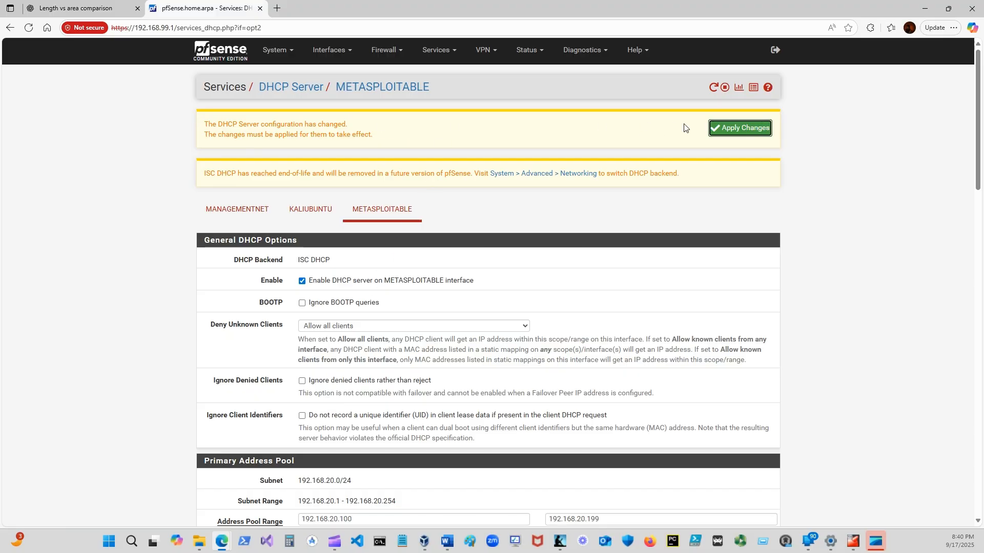
{"action": "left_click", "coordinate": [748, 133]}
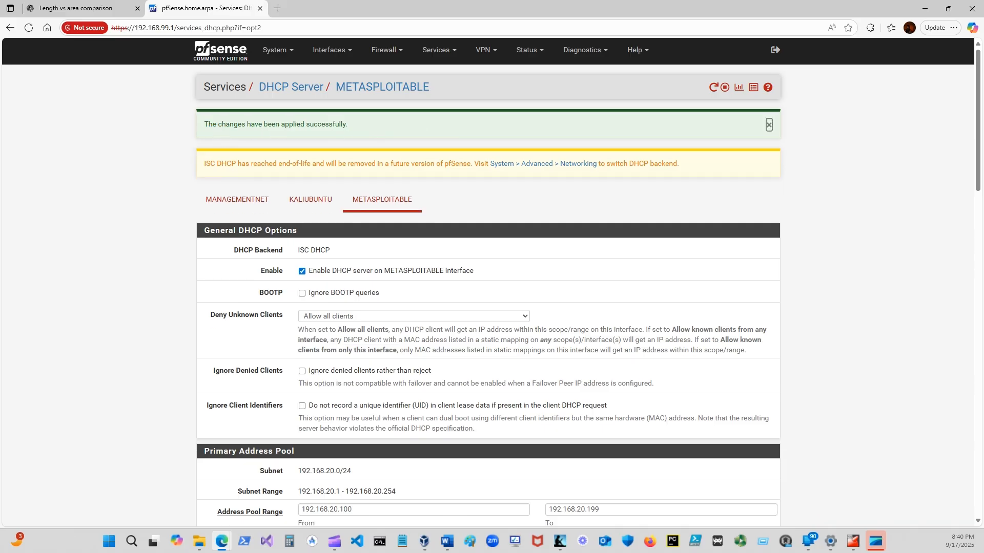
Switch to the Word guide and read the instructions for the OPT1 firewall rules that block VLAN-to-VLAN traffic.
{"action": "left_click_drag", "start_coordinate": [983, 61], "coordinate": [691, 91]}
{"action": "left_click", "coordinate": [857, 89]}
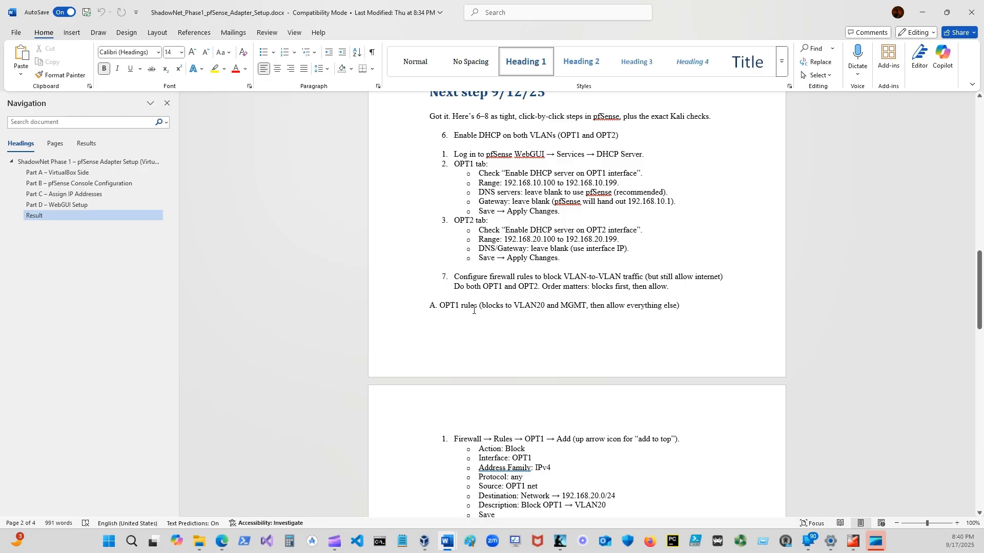
{"action": "scroll", "coordinate": [454, 200], "scroll_direction": "down", "scroll_amount": 2}
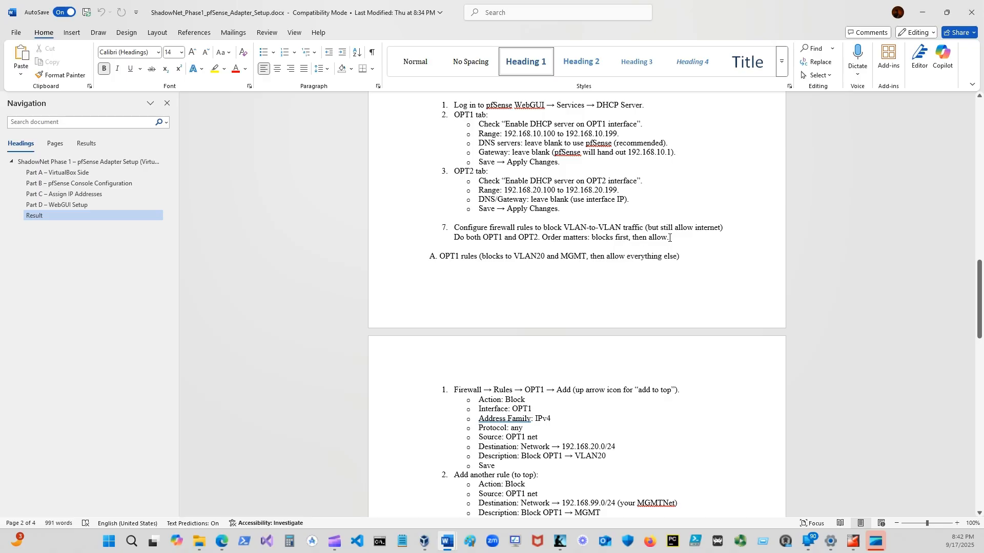
{"action": "scroll", "coordinate": [434, 300], "scroll_direction": "down", "scroll_amount": 1}
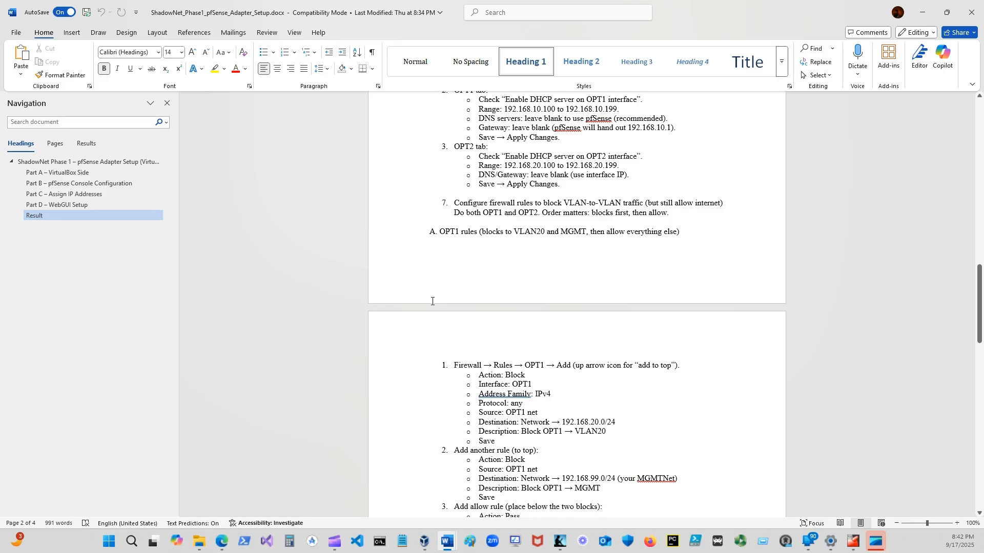
{"action": "double_click", "coordinate": [725, 17]}
{"action": "left_click_drag", "start_coordinate": [724, 17], "coordinate": [983, 77]}
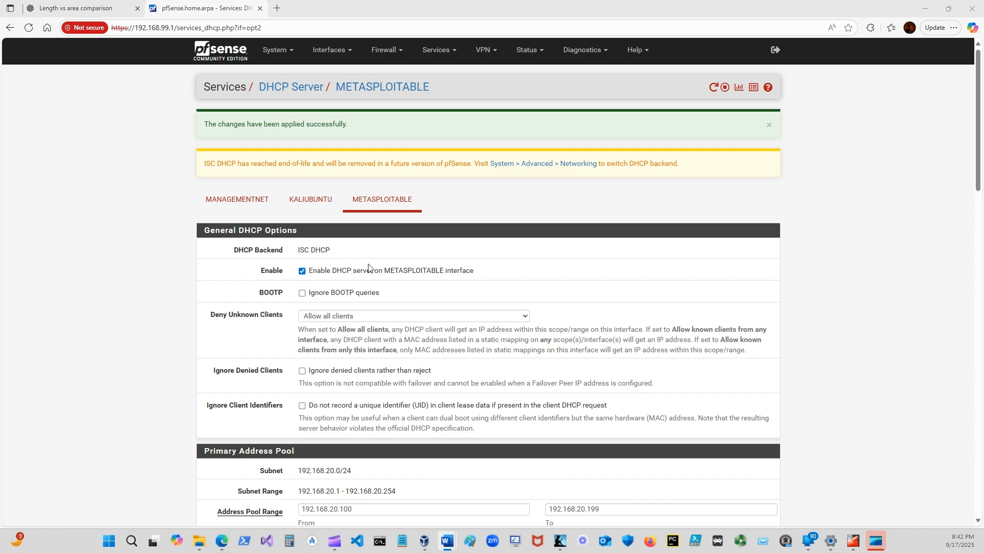
Open the firewall rules list for the KALIUBUNTU interface in the pfSense web interface.
{"action": "left_click", "coordinate": [303, 201]}
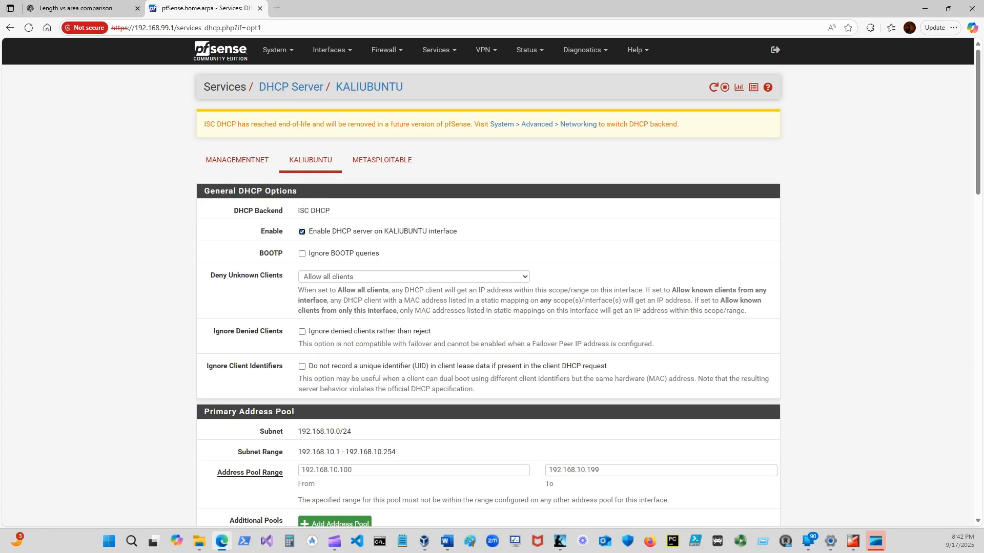
{"action": "left_click", "coordinate": [401, 51]}
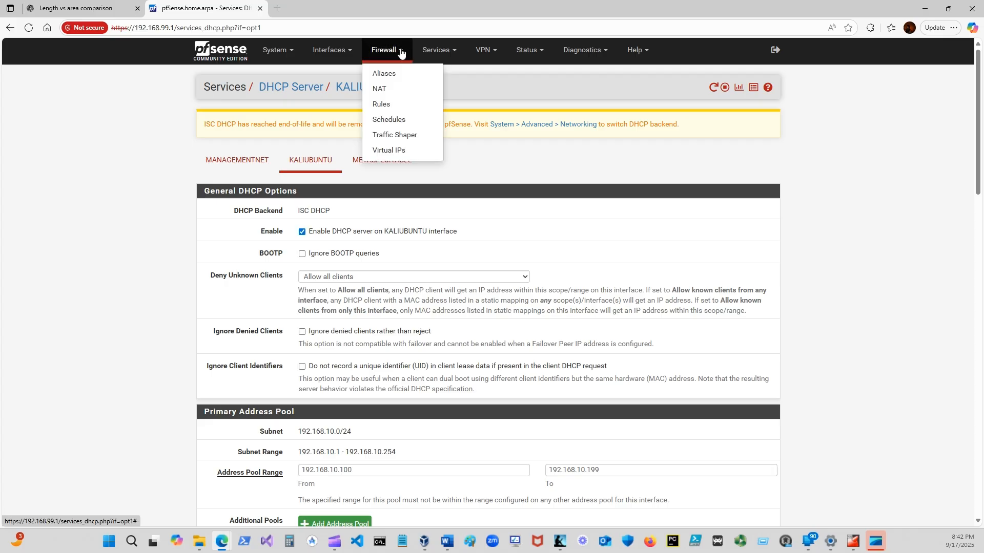
{"action": "left_click", "coordinate": [387, 107]}
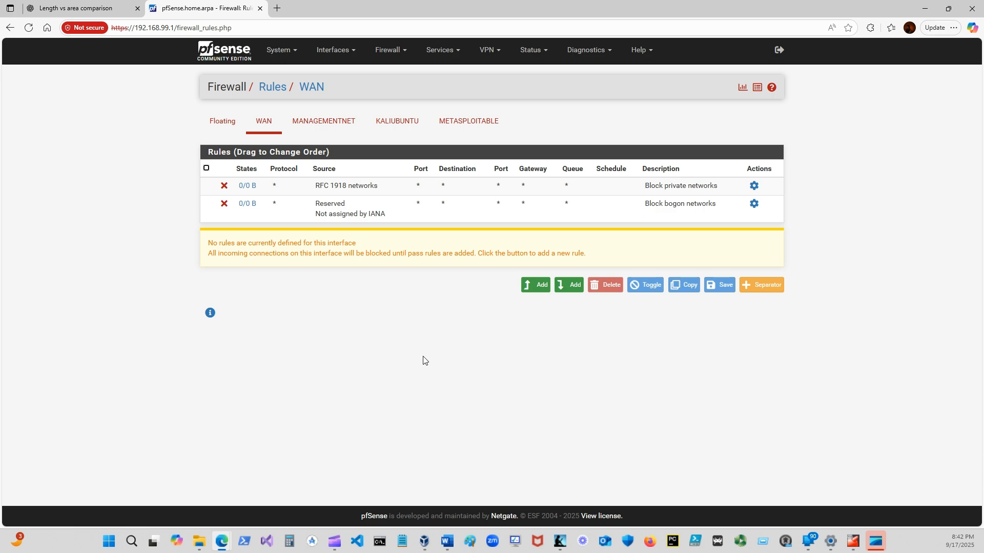
{"action": "left_click", "coordinate": [400, 126]}
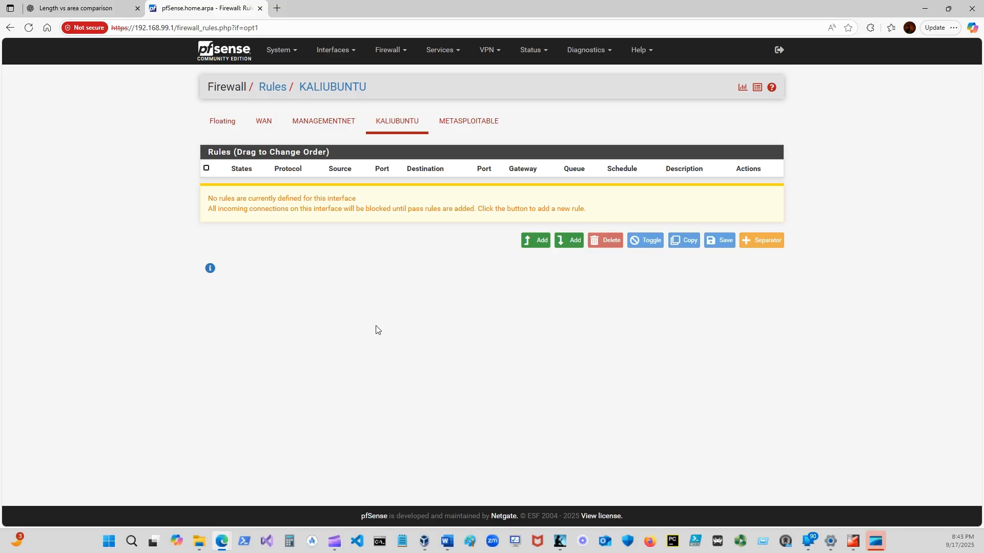
Add a rule at the start of the KALIUBUNTU list with action Block, interface KALIUBUNTU and protocol Any.
{"action": "left_click", "coordinate": [534, 242]}
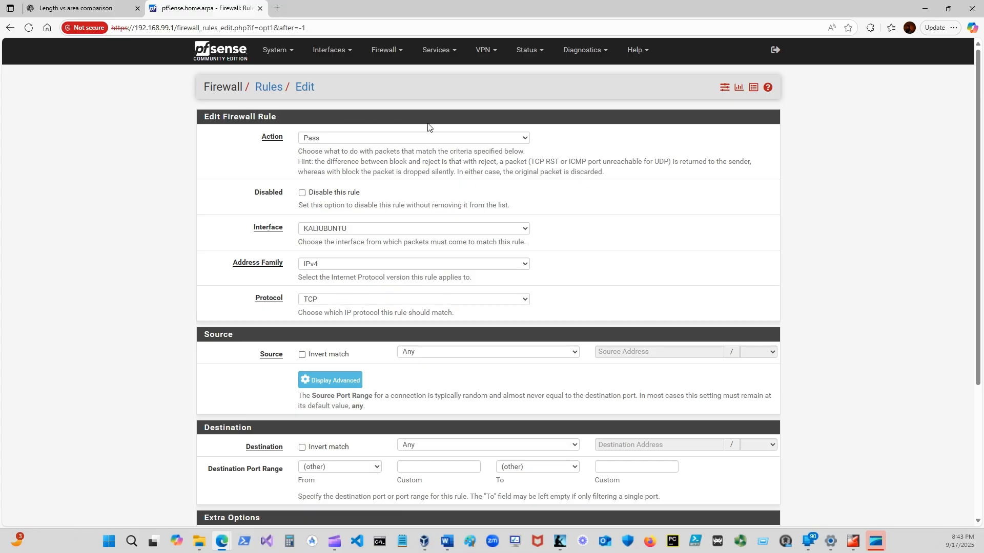
{"action": "left_click", "coordinate": [524, 138]}
{"action": "left_click", "coordinate": [327, 160]}
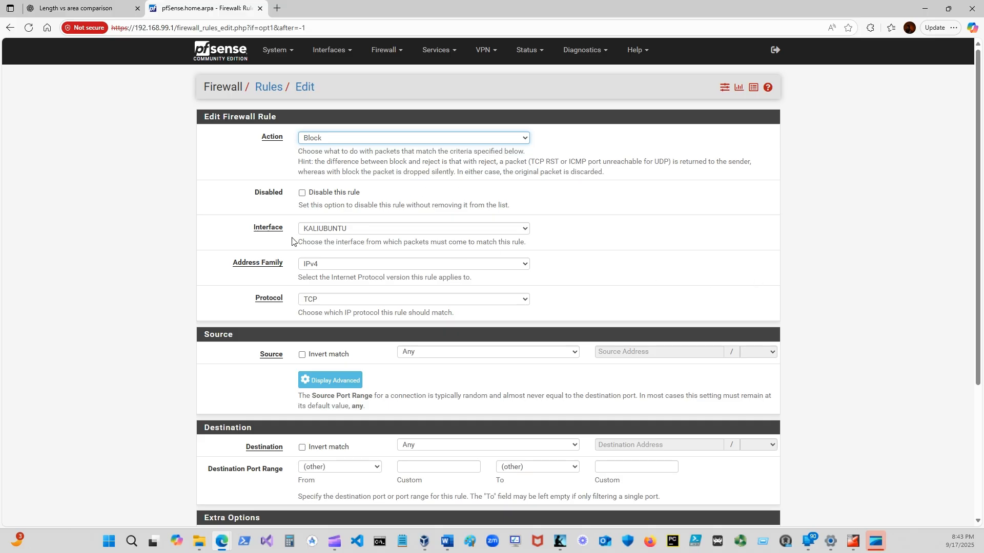
{"action": "left_click", "coordinate": [525, 231]}
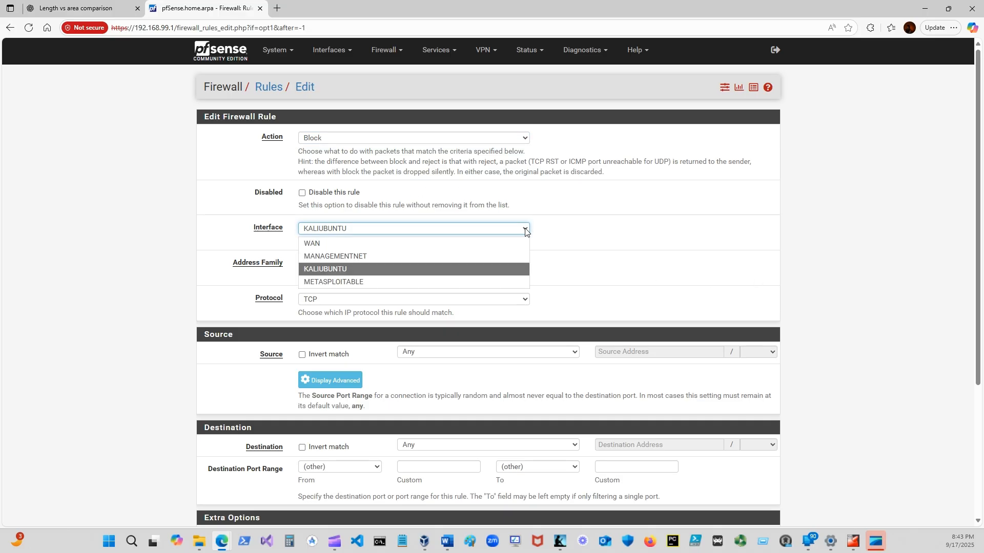
{"action": "left_click", "coordinate": [331, 269]}
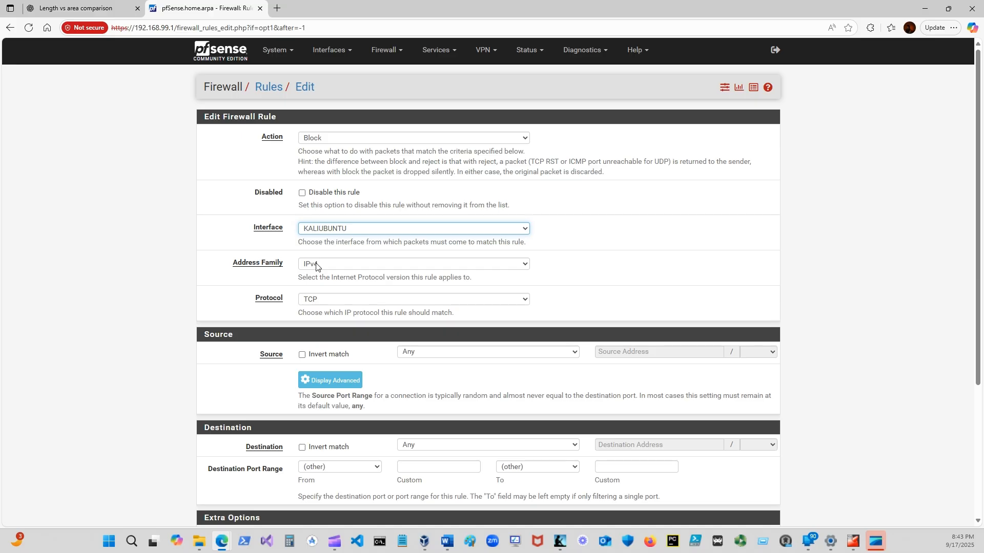
{"action": "left_click", "coordinate": [527, 302]}
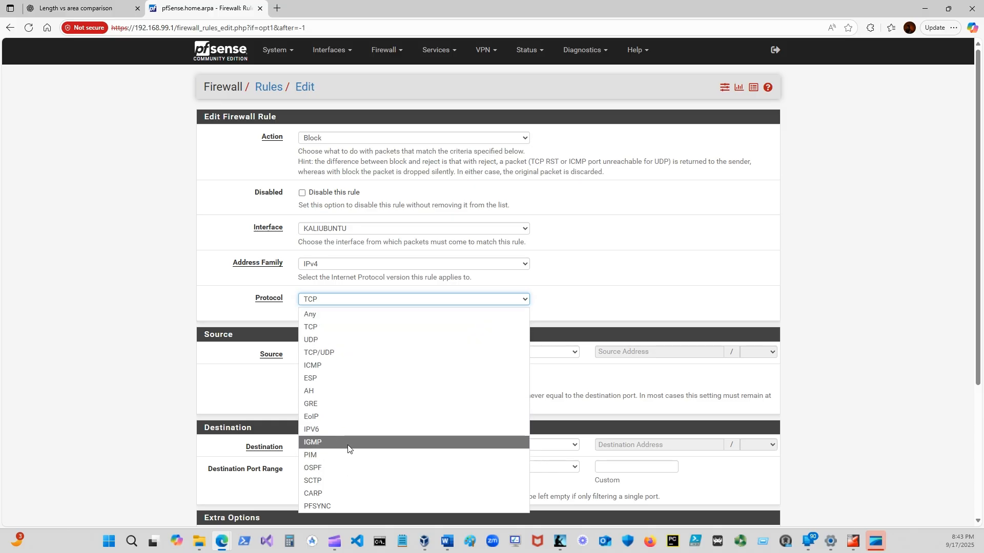
{"action": "left_click", "coordinate": [328, 319]}
{"action": "scroll", "coordinate": [872, 428], "scroll_direction": "down", "scroll_amount": 1}
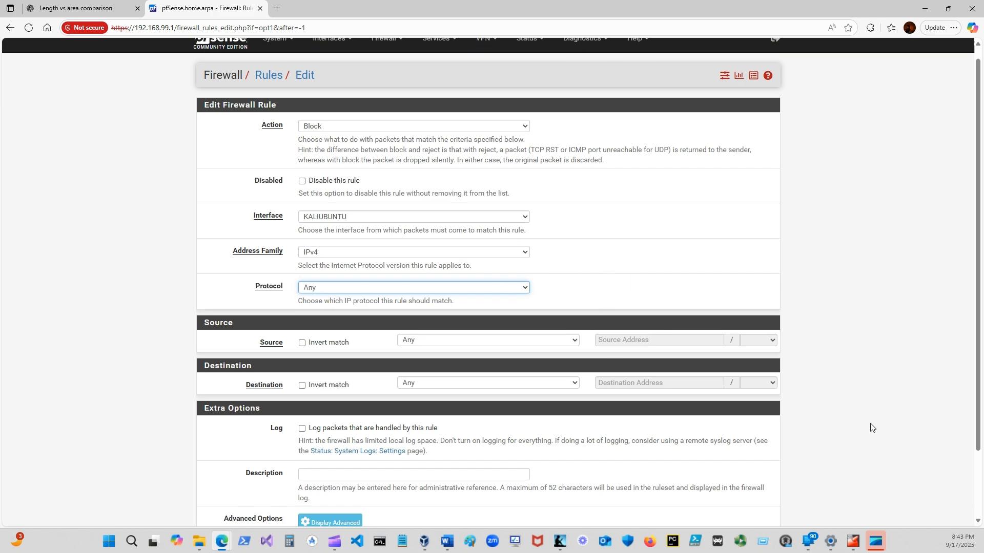
{"action": "scroll", "coordinate": [871, 427], "scroll_direction": "down", "scroll_amount": 2}
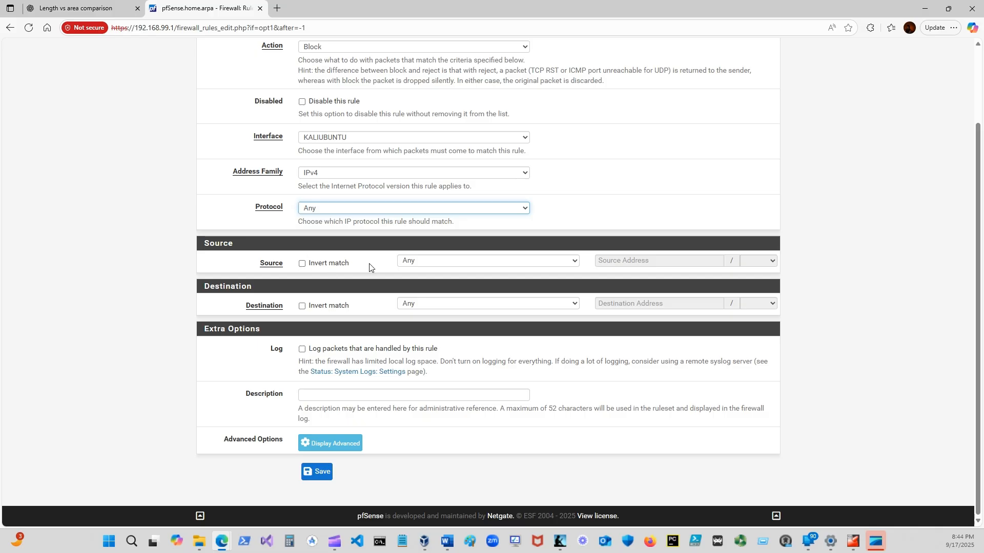
{"action": "left_click", "coordinate": [572, 261]}
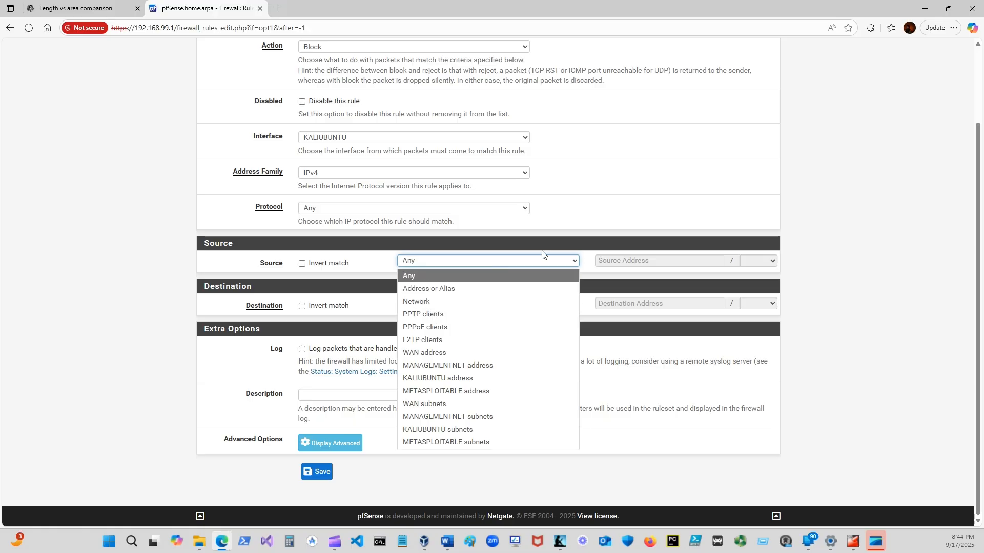
{"action": "left_click", "coordinate": [586, 209]}
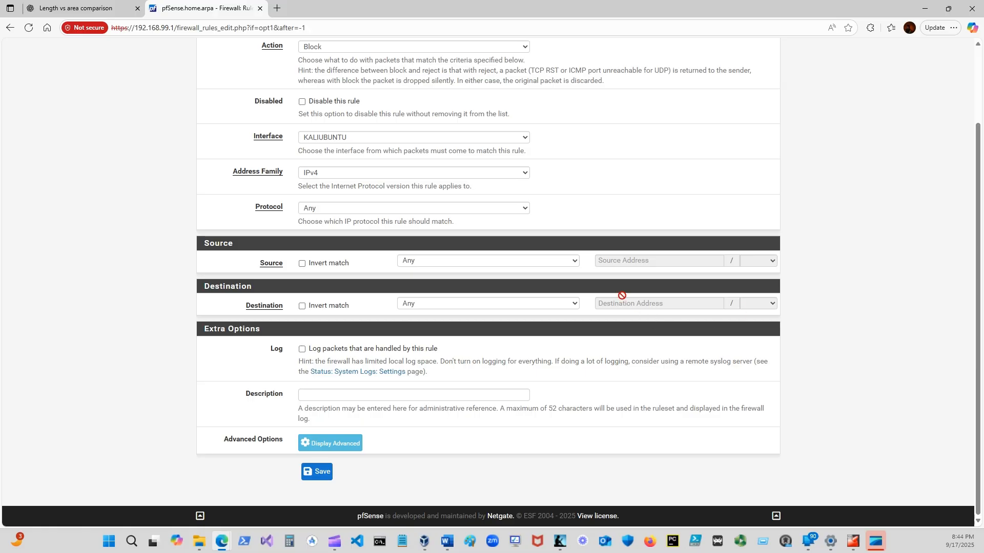
{"action": "left_click", "coordinate": [575, 262]}
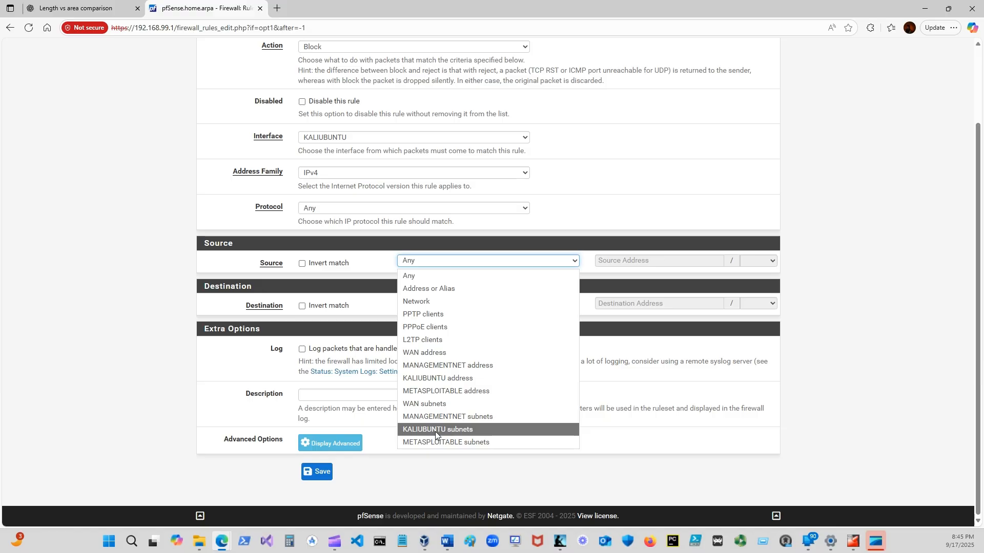
{"action": "left_click", "coordinate": [598, 190]}
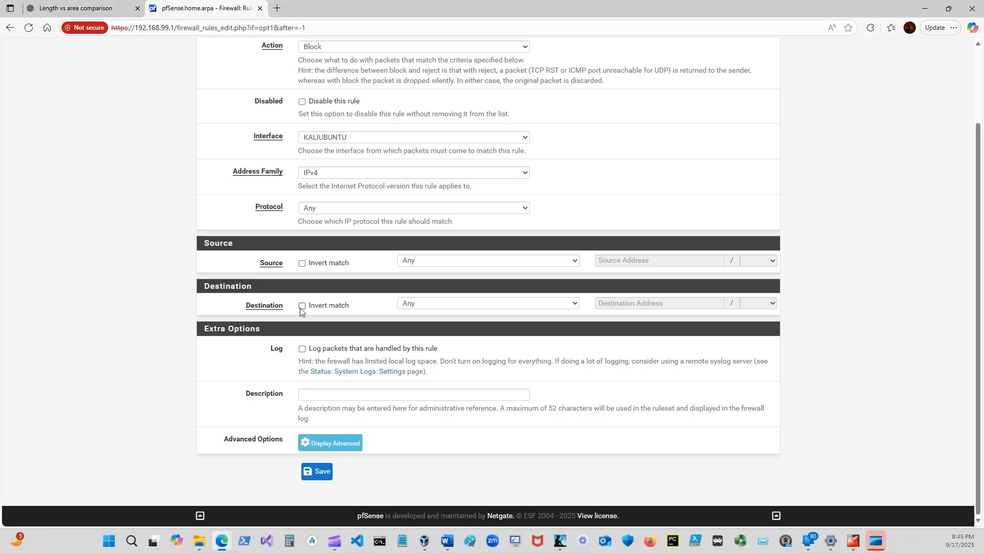
Set the block rule's destination to the network 192.168.20.0/24.
{"action": "left_click", "coordinate": [524, 307]}
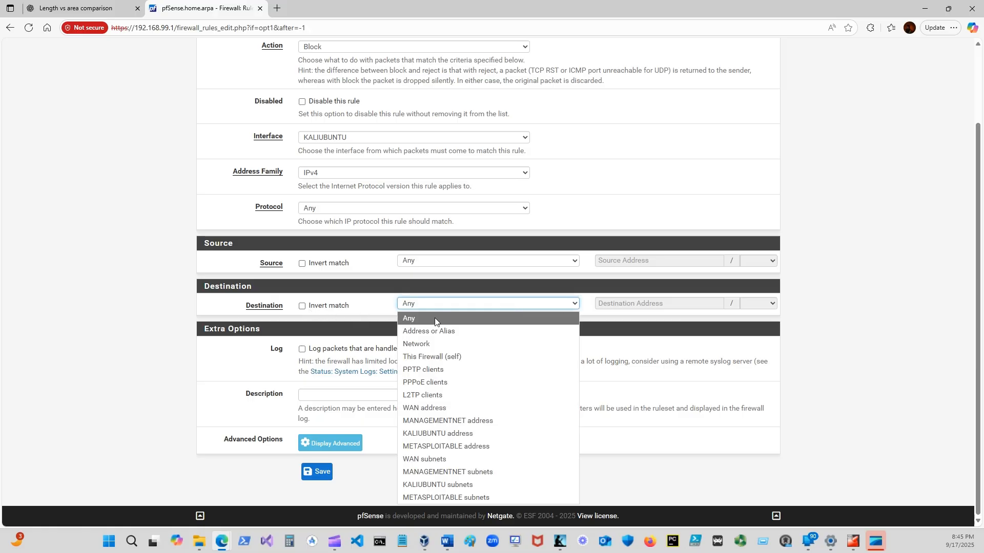
{"action": "left_click", "coordinate": [426, 343]}
{"action": "left_click", "coordinate": [621, 303]}
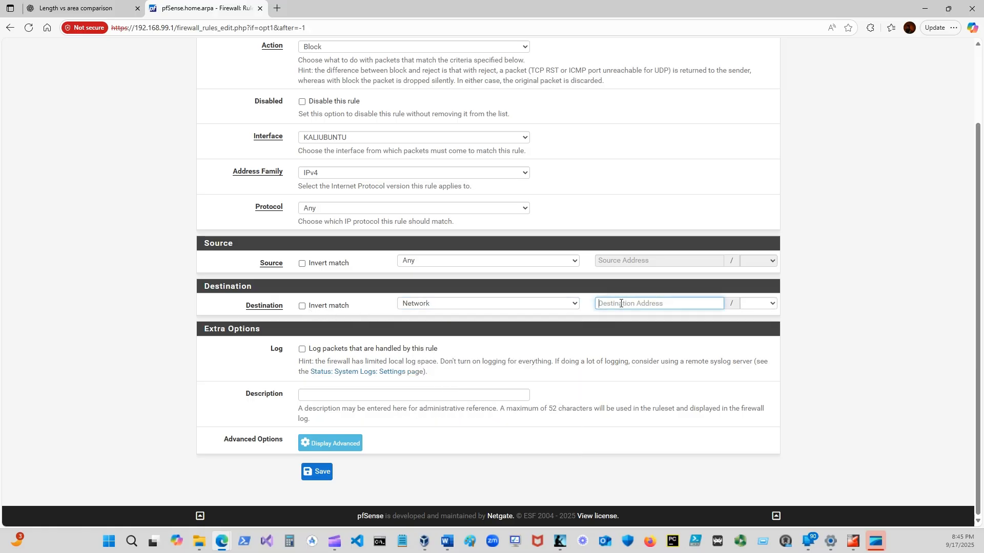
{"action": "type", "text": "192.168.20.0"}
{"action": "left_click", "coordinate": [753, 303]}
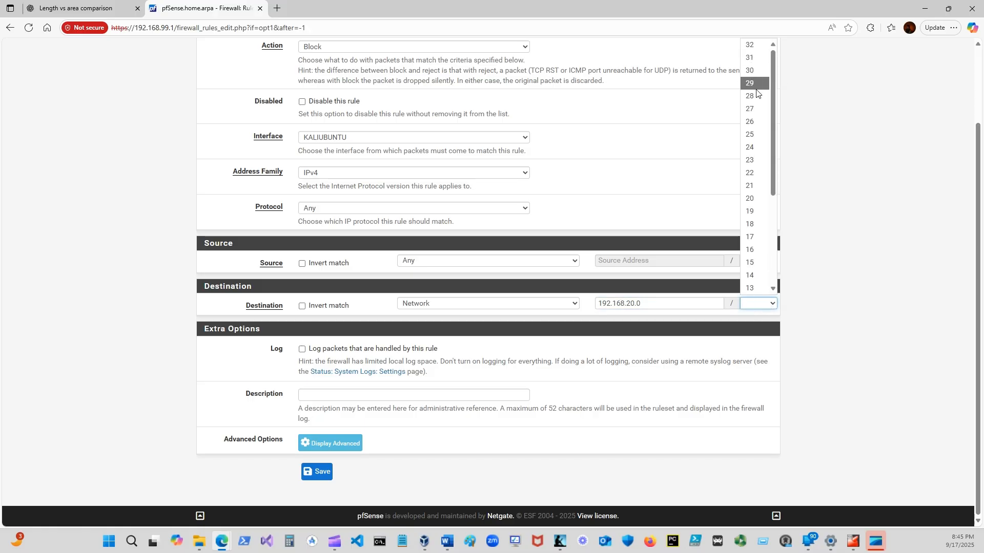
{"action": "left_click", "coordinate": [755, 147]}
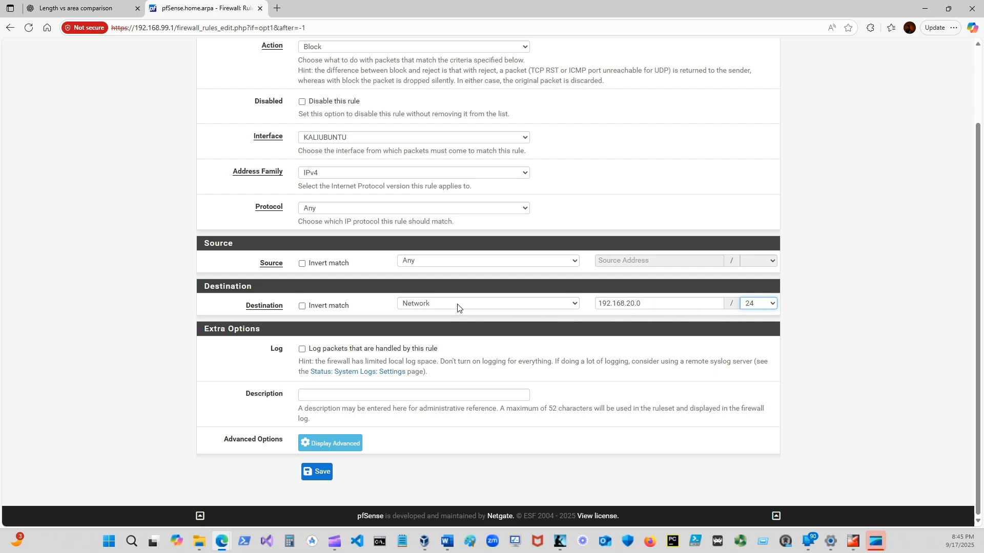
Set the block rule's source to KALIUBUNTU subnets.
{"action": "left_click", "coordinate": [574, 260]}
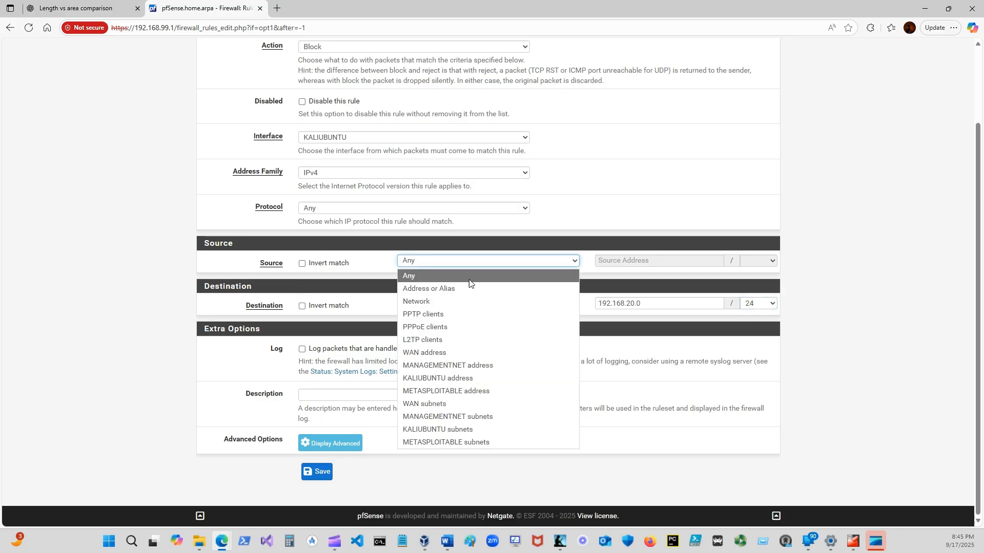
{"action": "left_click", "coordinate": [420, 301]}
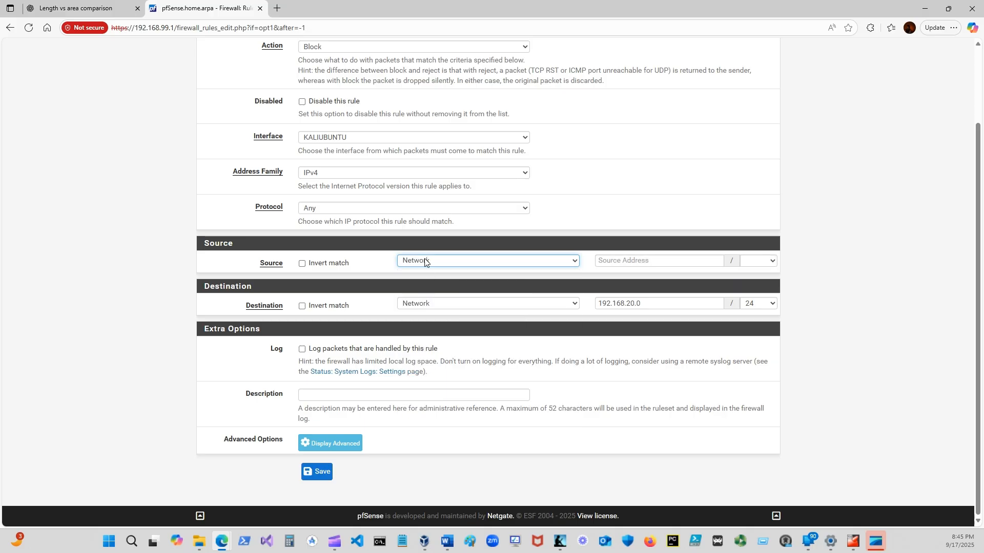
{"action": "left_click", "coordinate": [645, 260]}
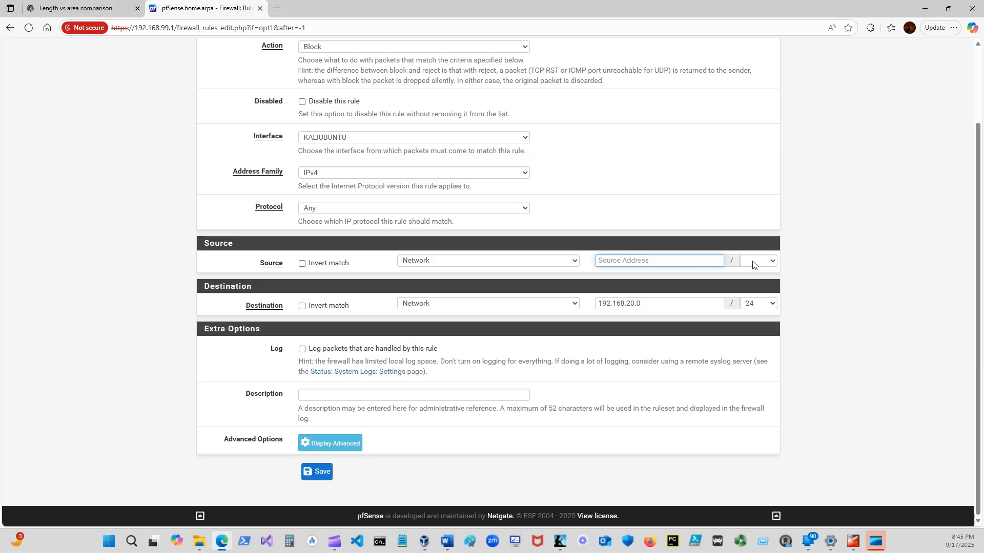
{"action": "left_click", "coordinate": [575, 261]}
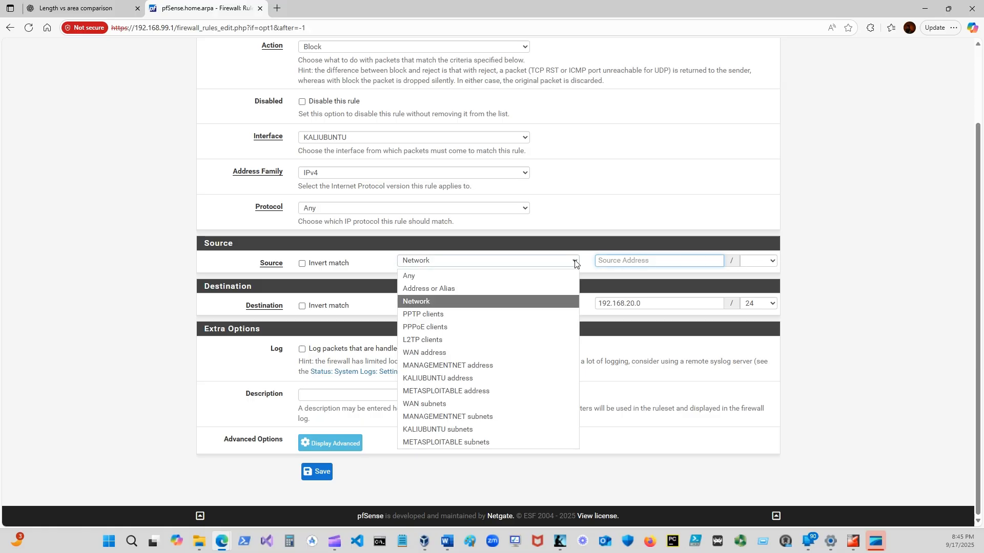
{"action": "left_click", "coordinate": [453, 430]}
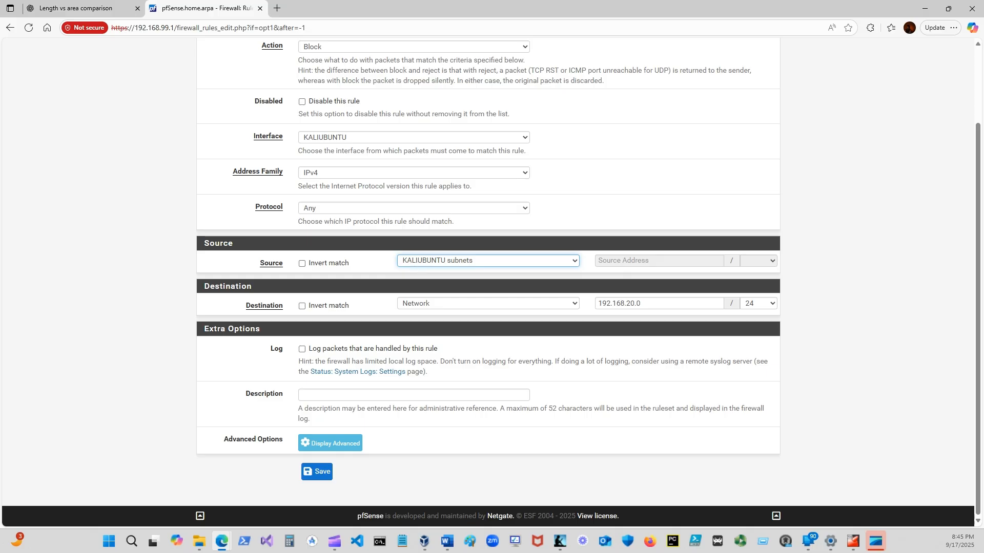
Review the block rule's settings, keeping KALIUBUNTU subnets selected as the source.
{"action": "key", "text": "alt+Tab"}
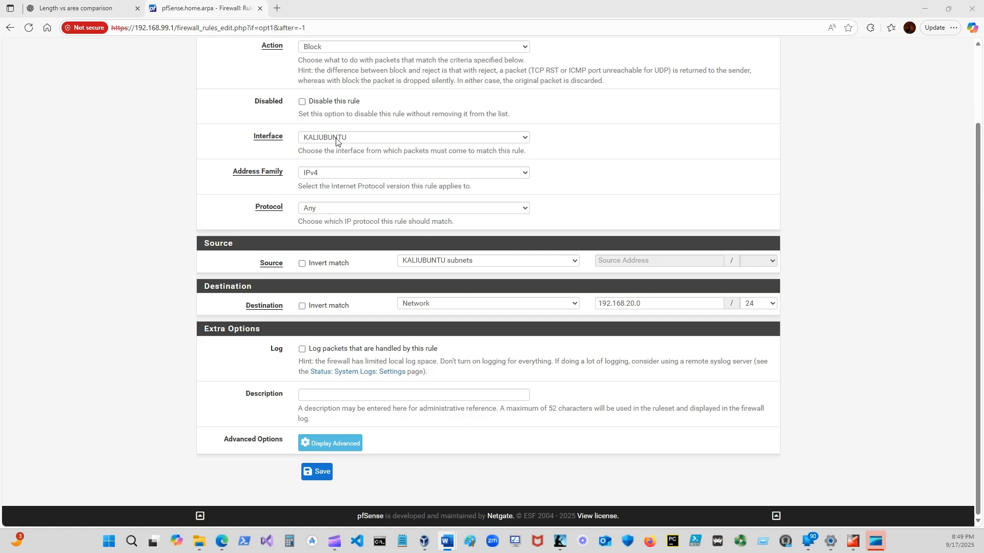
{"action": "scroll", "coordinate": [224, 185], "scroll_direction": "up", "scroll_amount": 3}
{"action": "scroll", "coordinate": [224, 186], "scroll_direction": "down", "scroll_amount": 2}
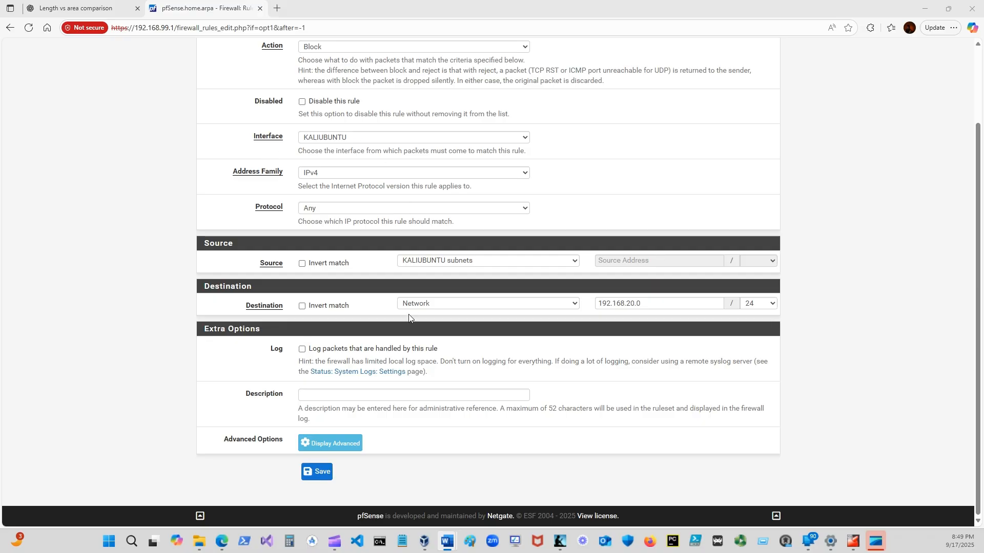
{"action": "left_click", "coordinate": [575, 262]}
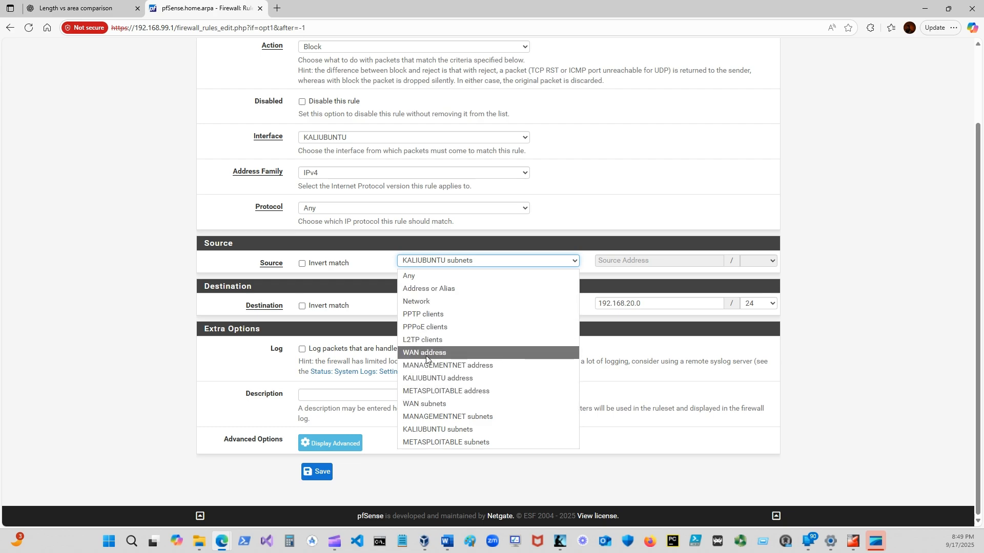
{"action": "left_click", "coordinate": [439, 432]}
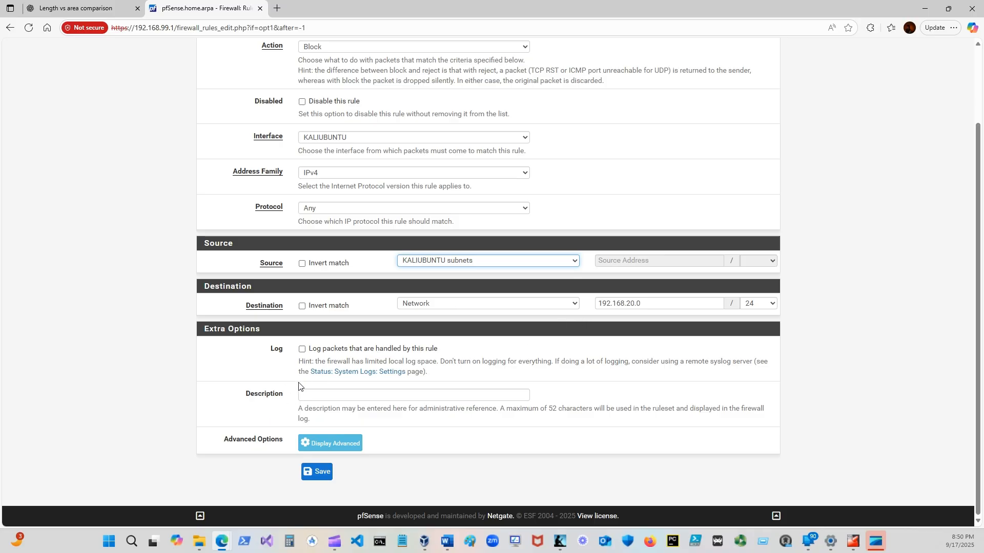
Enter the rule description "Block KaliUbuntu, VLAN20", then save the rule and apply the firewall changes.
{"action": "left_click", "coordinate": [316, 396]}
{"action": "type", "text": "Block"}
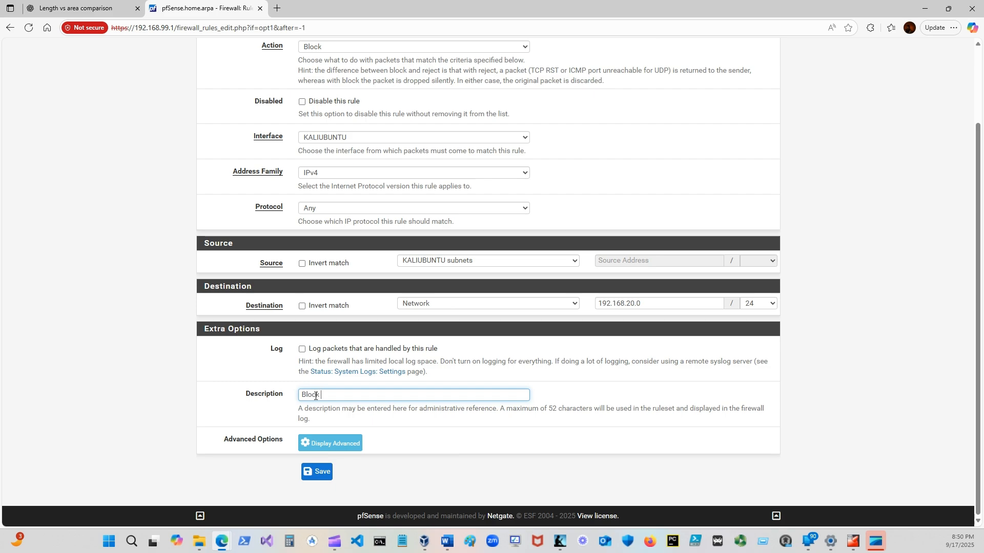
{"action": "type", "text": " KaliUbuntu"}
{"action": "key", "text": "BackSpace"}
{"action": "type", "text": "VLAN20"}
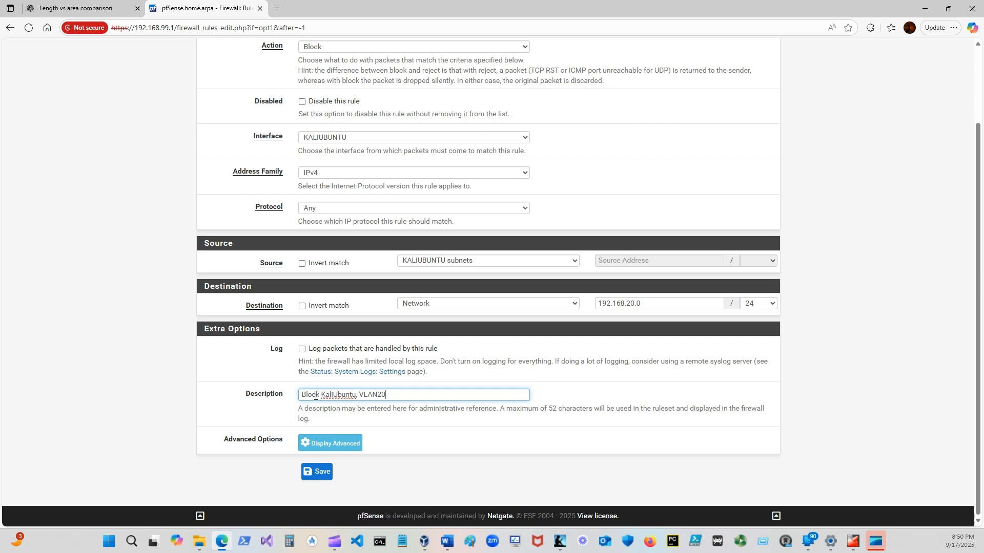
{"action": "left_click", "coordinate": [321, 472]}
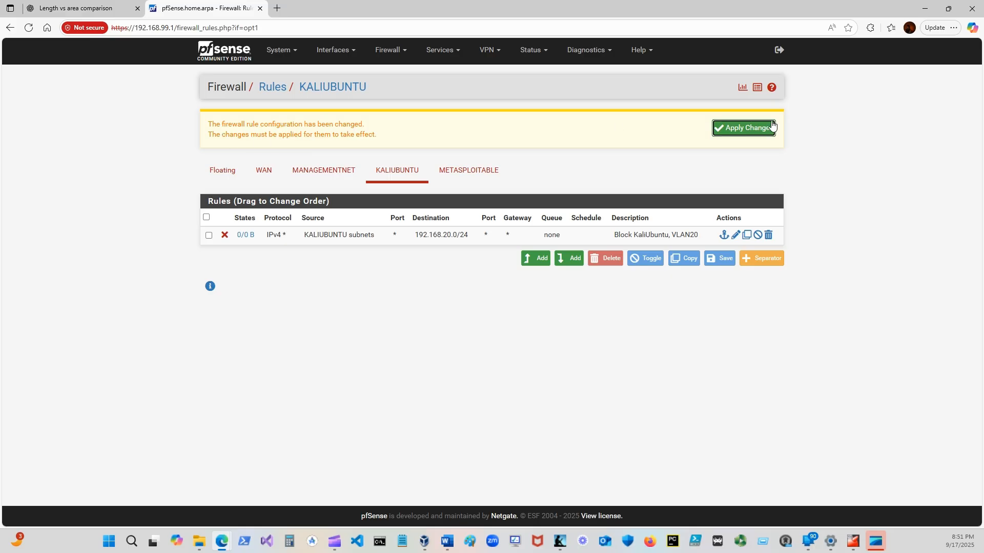
{"action": "left_click", "coordinate": [755, 131]}
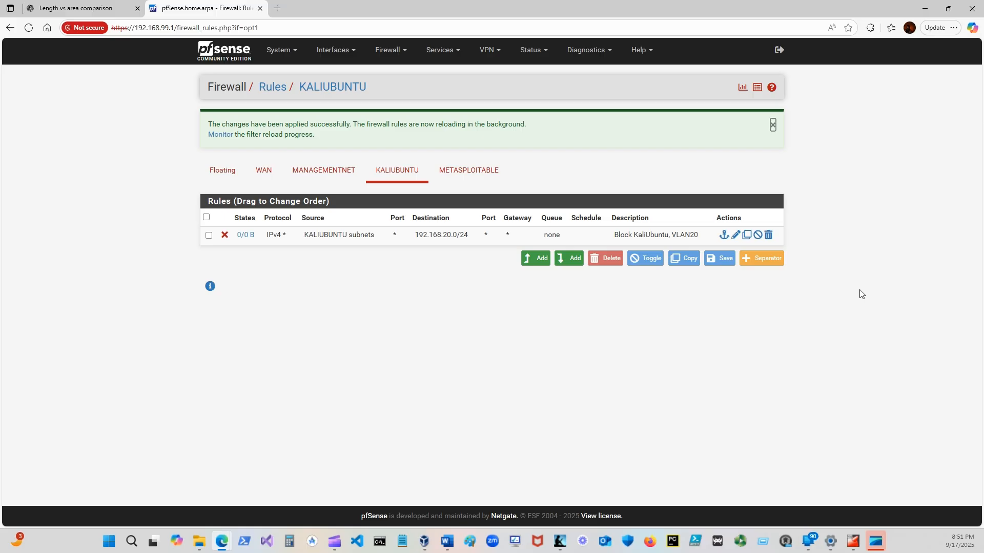
Add another rule at the start of the KALIUBUNTU list with action Block and source KALIUBUNTU subnets.
{"action": "left_click", "coordinate": [530, 263]}
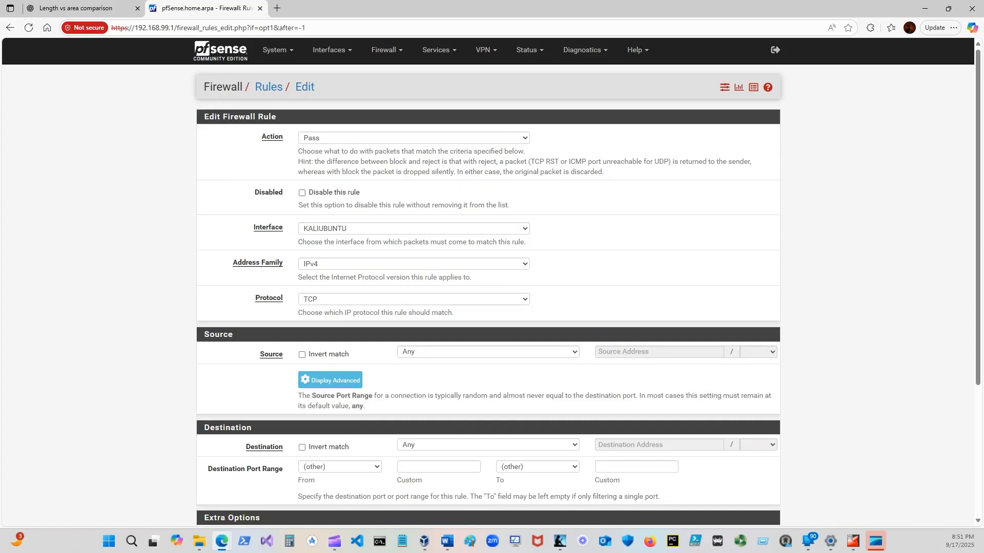
{"action": "left_click", "coordinate": [338, 139]}
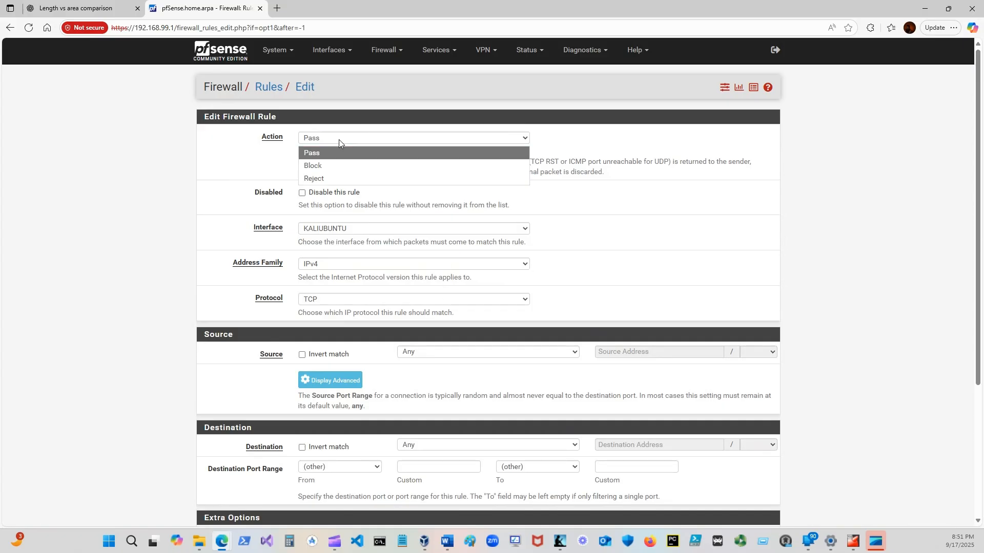
{"action": "left_click", "coordinate": [315, 165]}
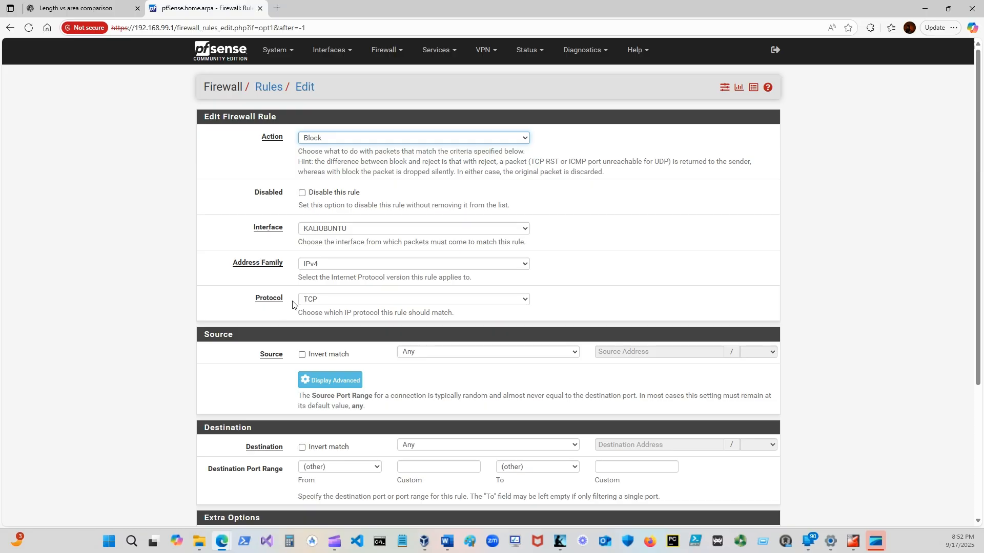
{"action": "scroll", "coordinate": [253, 319], "scroll_direction": "down", "scroll_amount": 4}
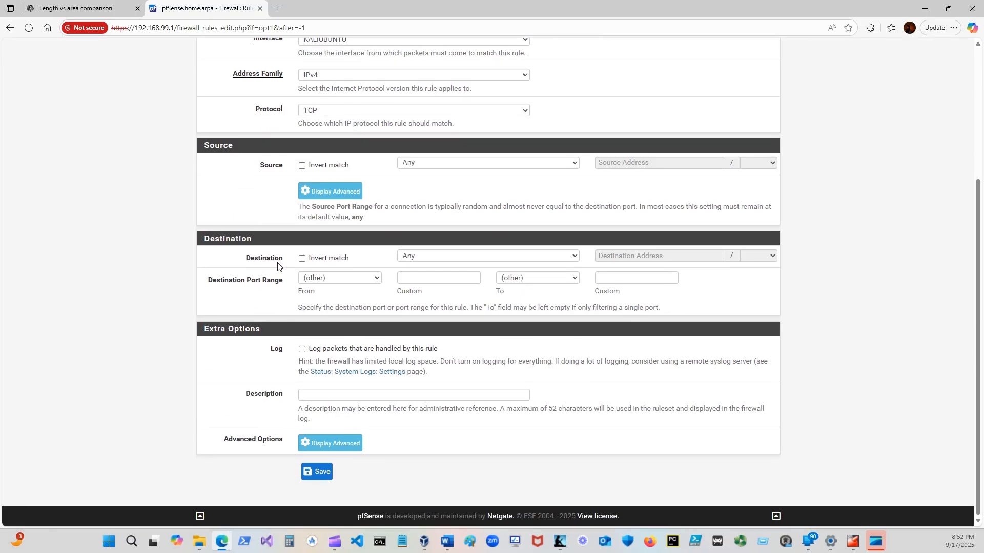
{"action": "left_click", "coordinate": [568, 164]}
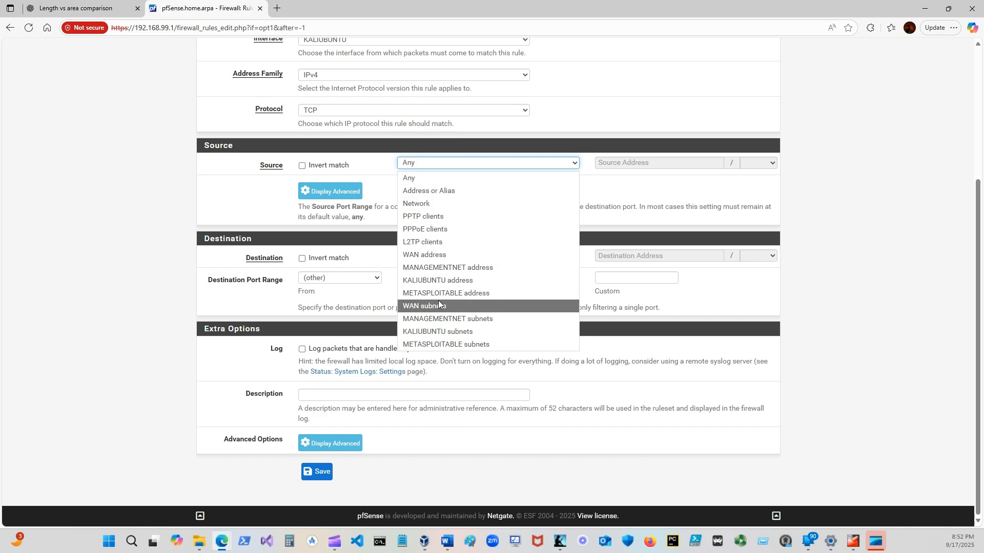
{"action": "left_click", "coordinate": [438, 331]}
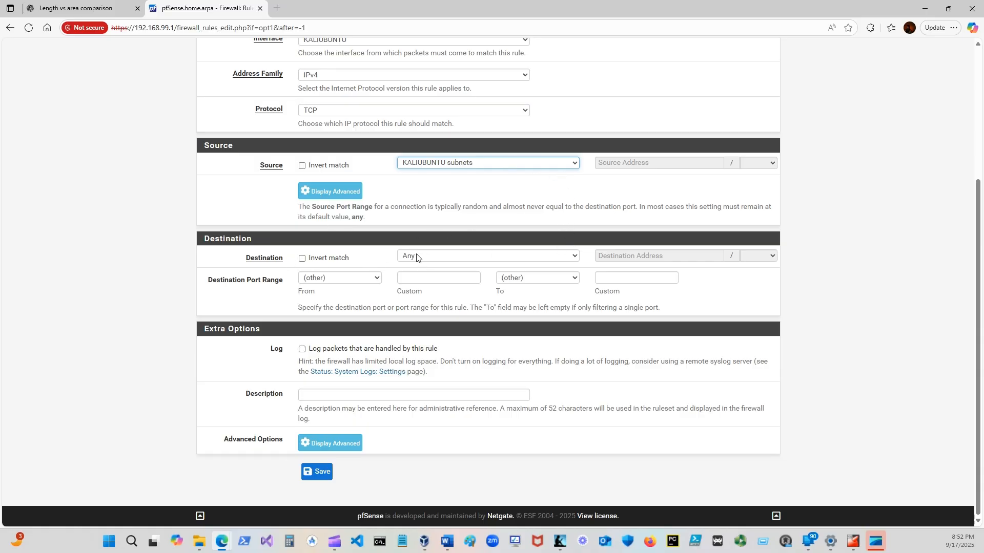
{"action": "scroll", "coordinate": [420, 220], "scroll_direction": "up", "scroll_amount": 2}
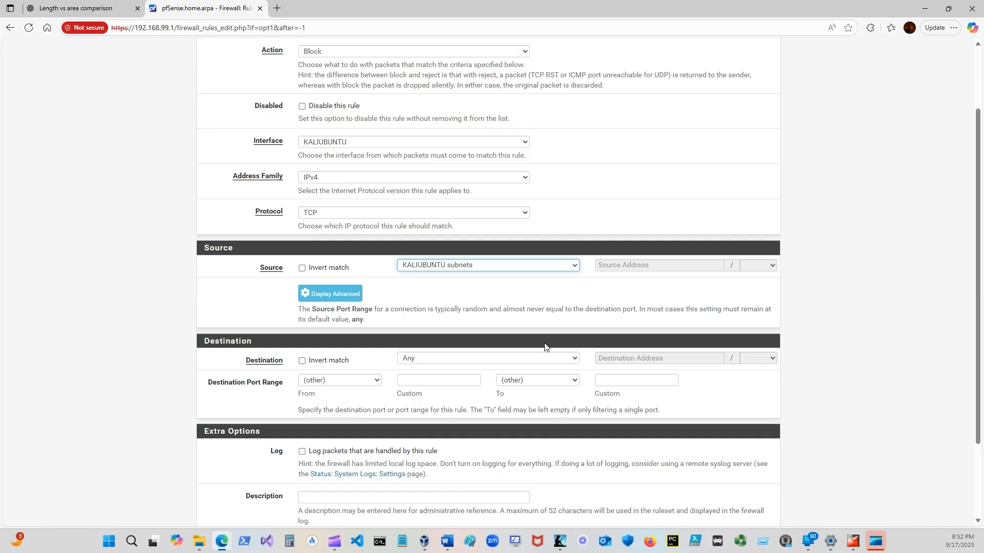
Set the block rule's destination to the network 192.168.99.0/24.
{"action": "left_click", "coordinate": [457, 362]}
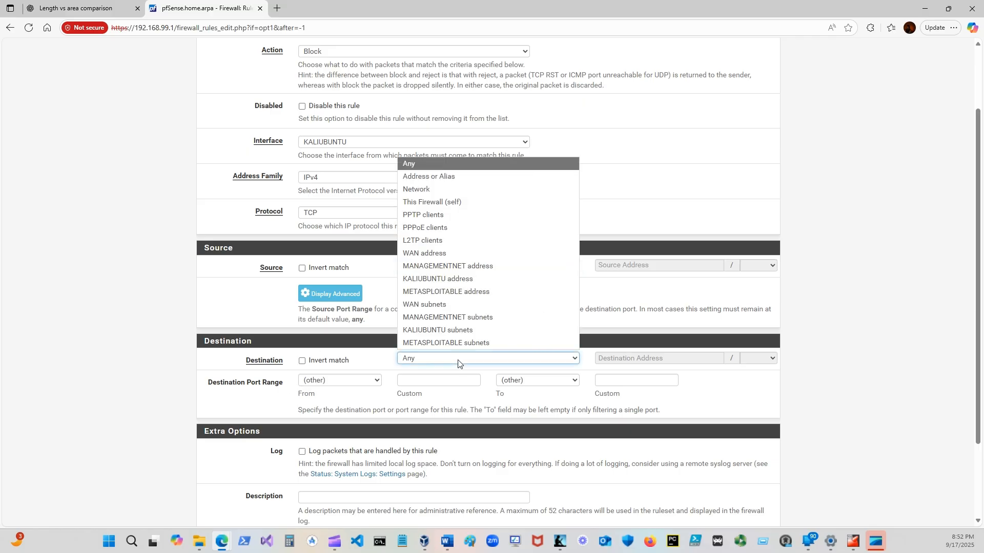
{"action": "left_click", "coordinate": [431, 190]}
{"action": "left_click", "coordinate": [607, 358]}
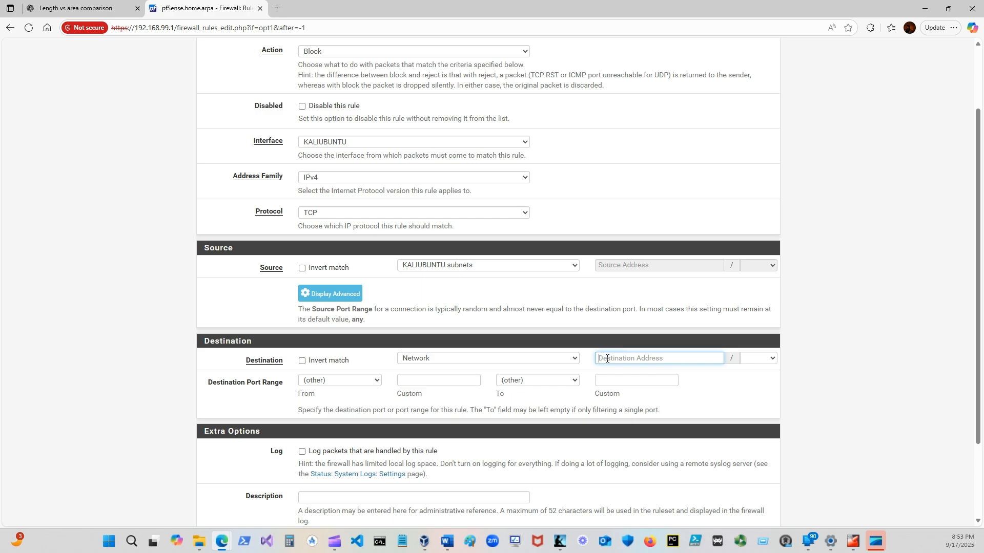
{"action": "type", "text": "192.168.99.0"}
{"action": "left_click", "coordinate": [747, 360]}
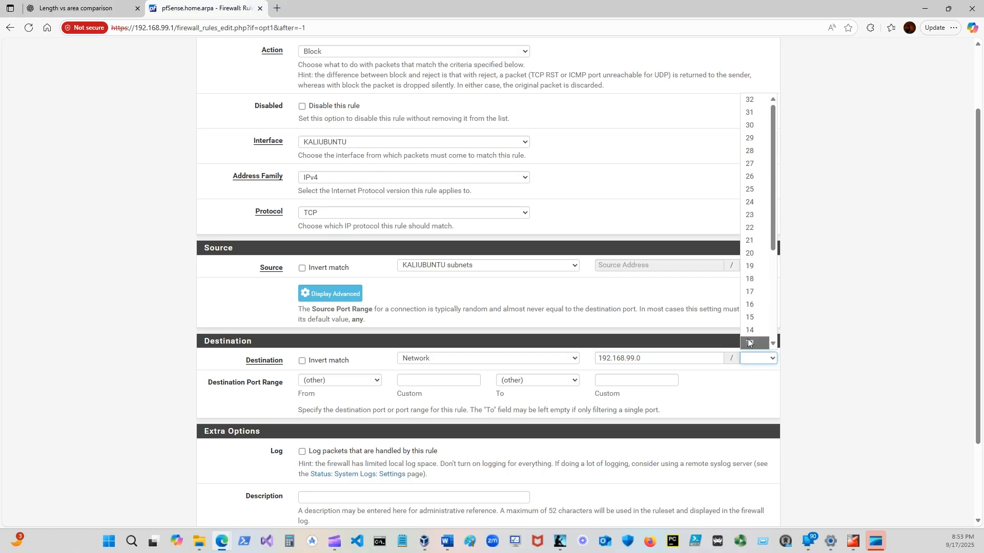
{"action": "left_click", "coordinate": [755, 200]}
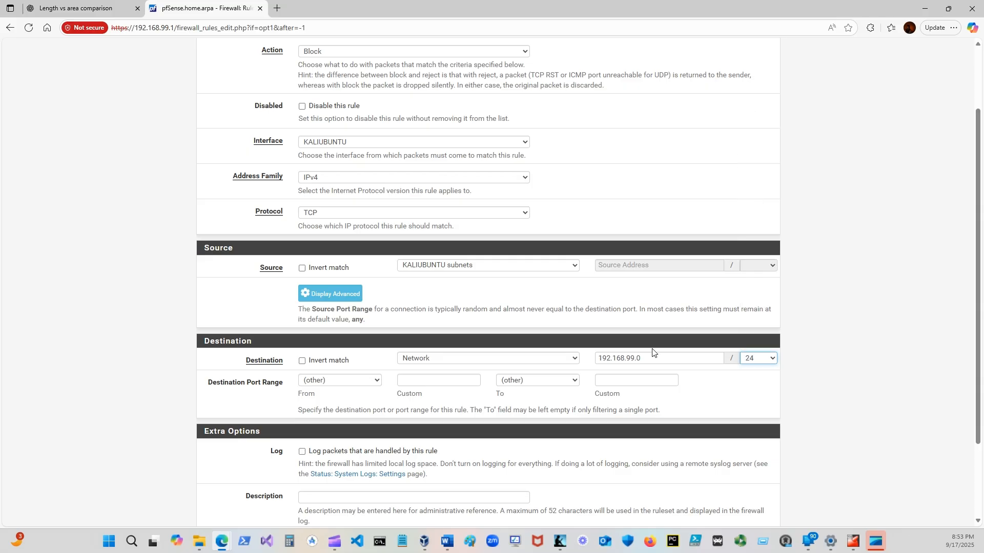
Enter the rule description "Block KaliUbuntu, MGMT", then save the rule and apply the firewall changes.
{"action": "scroll", "coordinate": [499, 338], "scroll_direction": "down", "scroll_amount": 2}
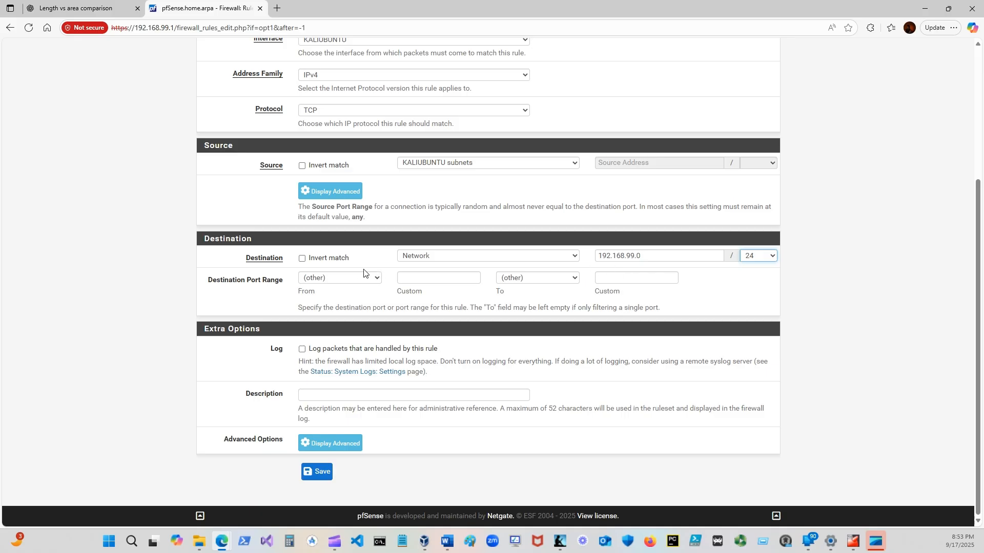
{"action": "scroll", "coordinate": [357, 281], "scroll_direction": "up", "scroll_amount": 2}
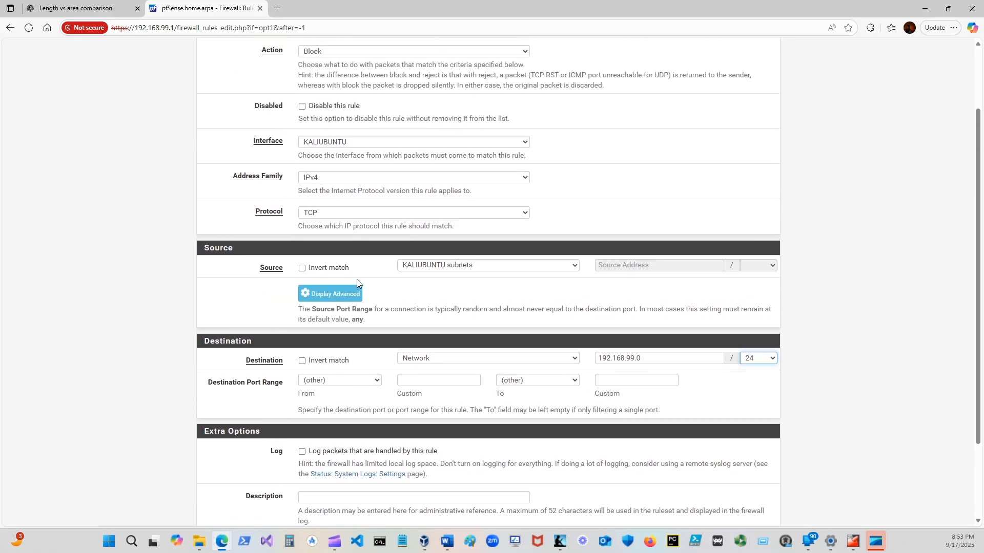
{"action": "scroll", "coordinate": [357, 282], "scroll_direction": "down", "scroll_amount": 2}
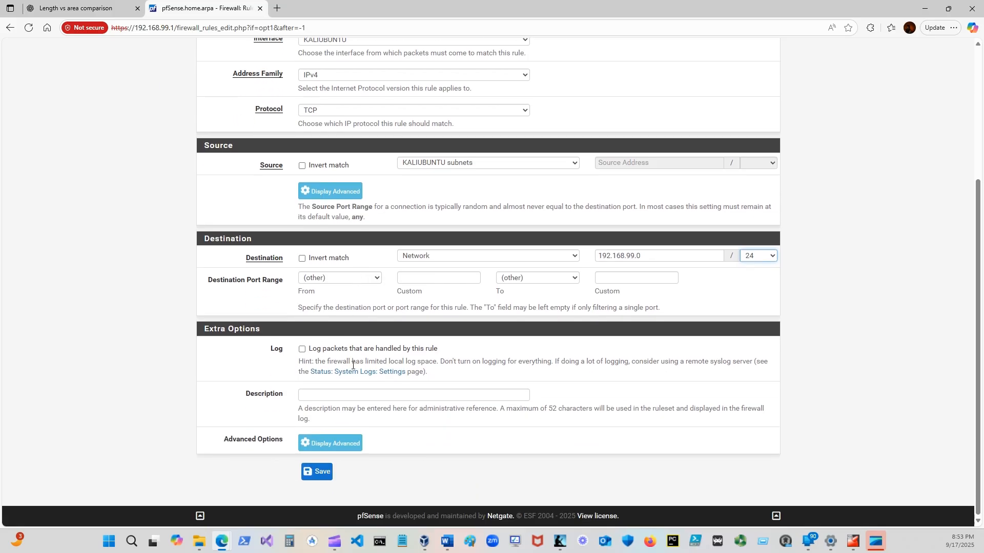
{"action": "left_click", "coordinate": [315, 394]}
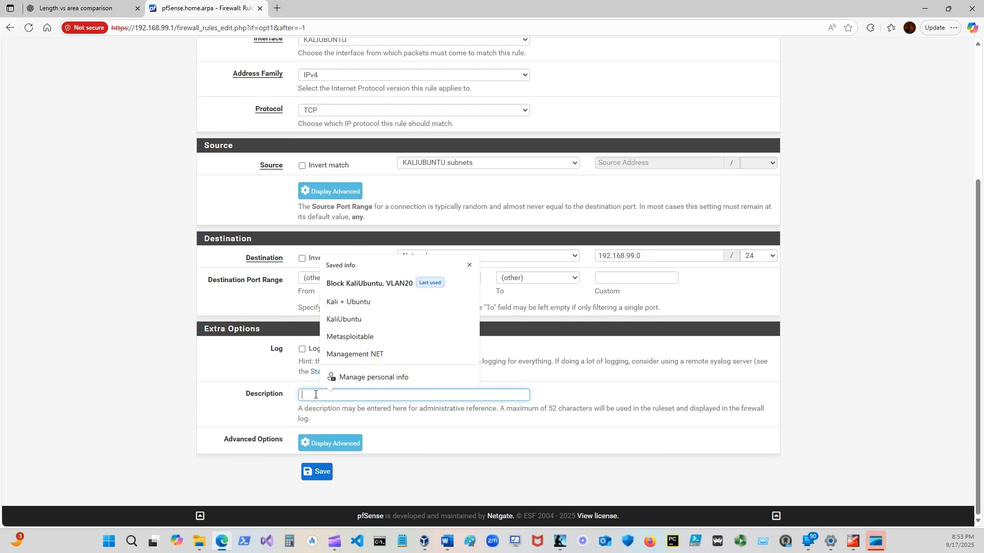
{"action": "type", "text": "Block"}
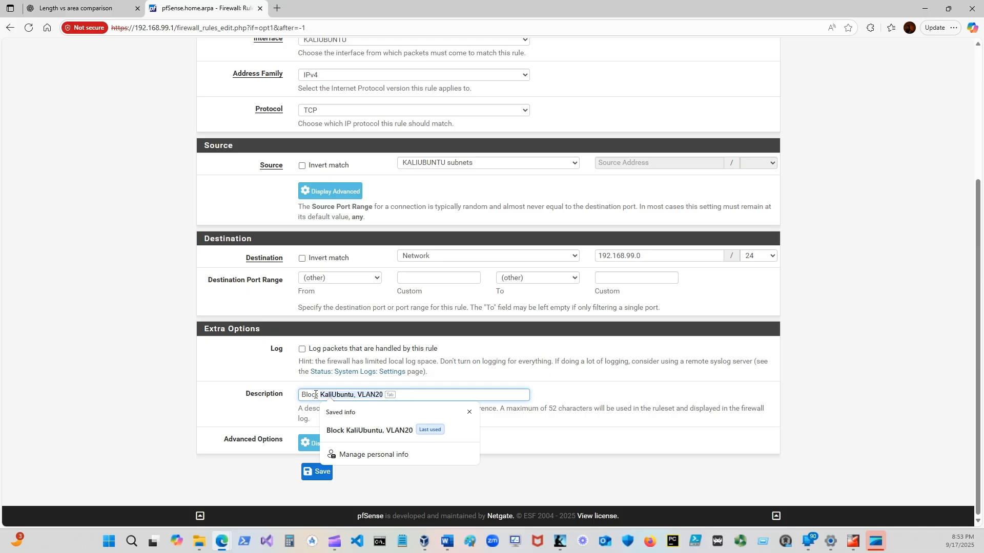
{"action": "key", "text": "Tab"}
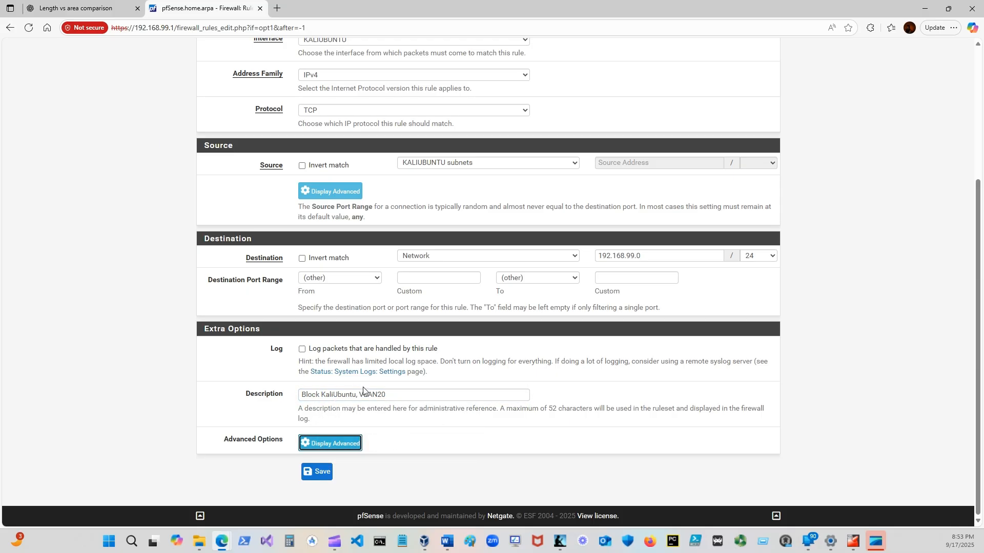
{"action": "left_click", "coordinate": [404, 396]}
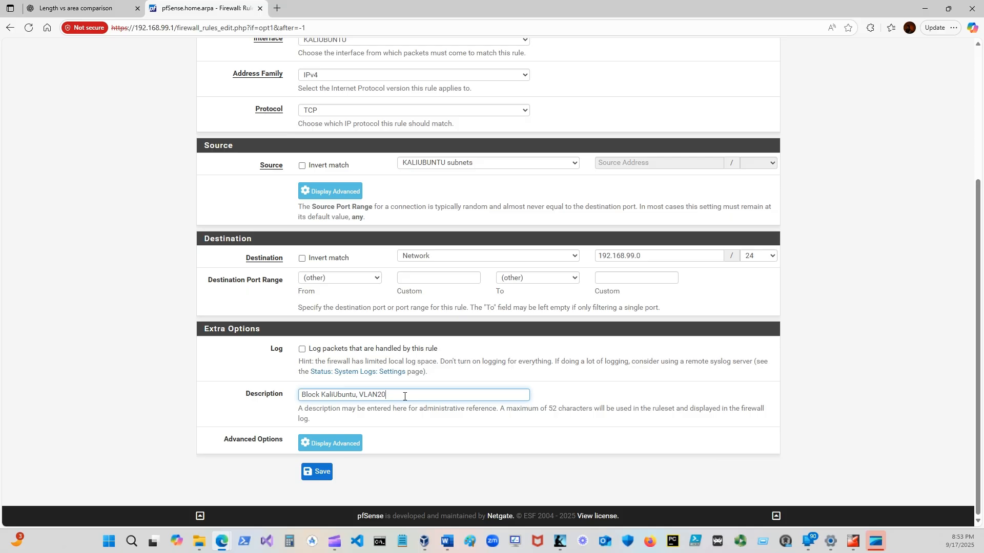
{"action": "key", "text": "BackSpace"}
{"action": "key", "text": "BackSpace"}
{"action": "key", "text": "BackSpace"}
{"action": "key", "text": "BackSpace"}
{"action": "key", "text": "BackSpace"}
{"action": "key", "text": "BackSpace"}
{"action": "key", "text": "BackSpace"}
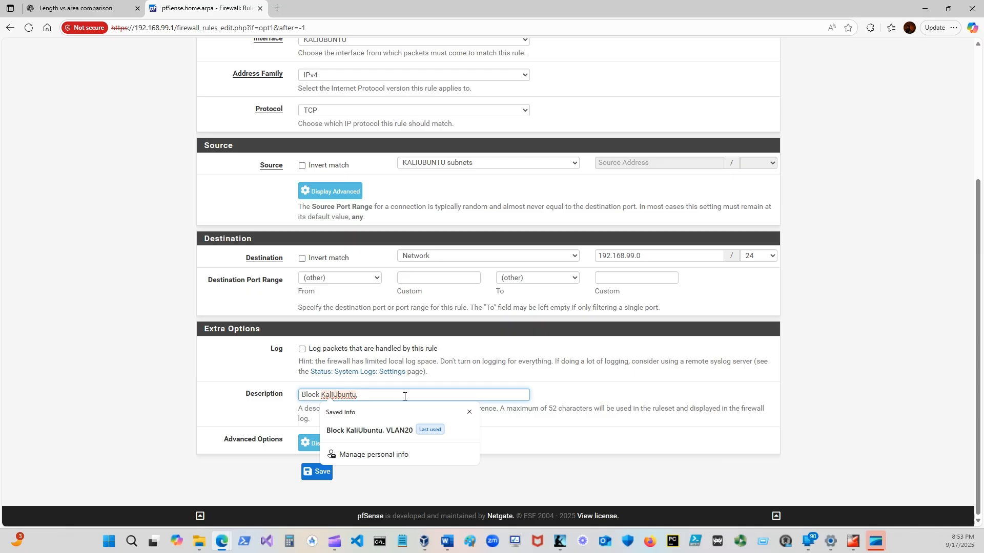
{"action": "type", "text": "M"}
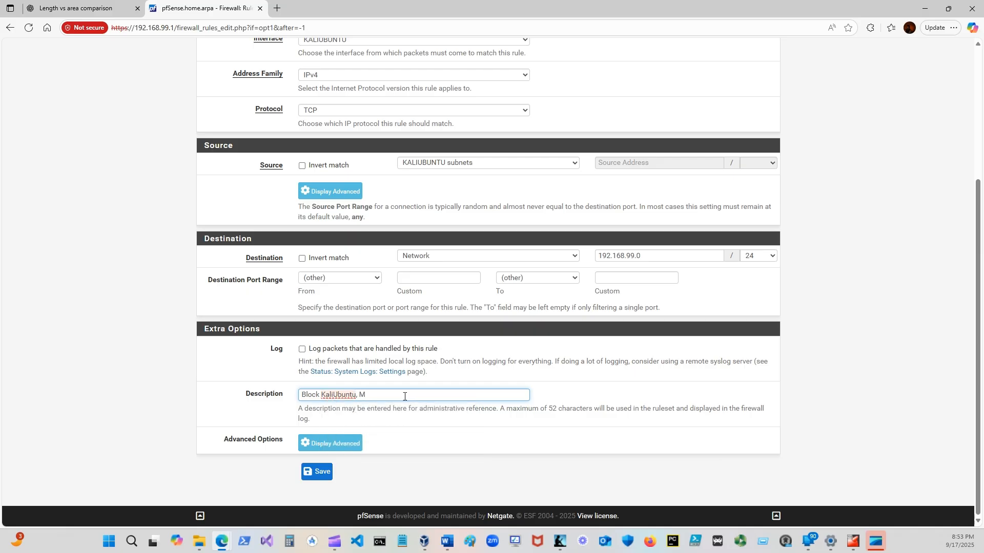
{"action": "type", "text": "GMT"}
{"action": "left_click", "coordinate": [318, 472]}
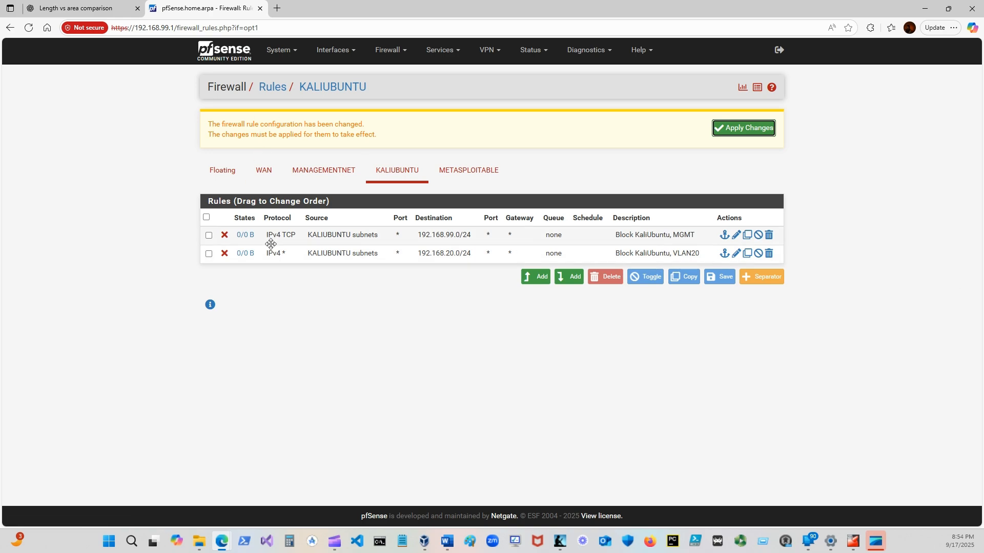
{"action": "left_click", "coordinate": [740, 130]}
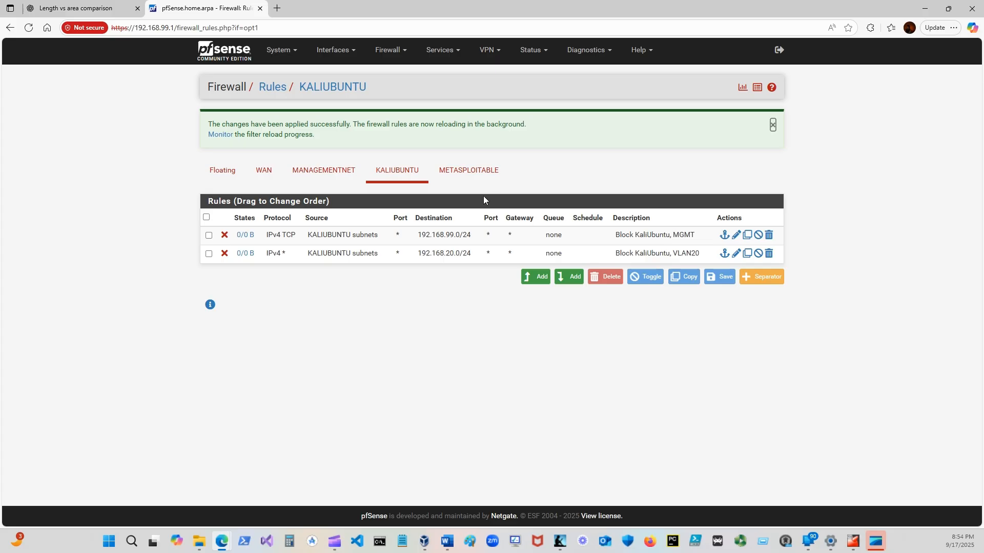
Add a rule at the end of the KALIUBUNTU list with action Pass, protocol Any and source KALIUBUNTU subnets.
{"action": "left_click", "coordinate": [571, 277]}
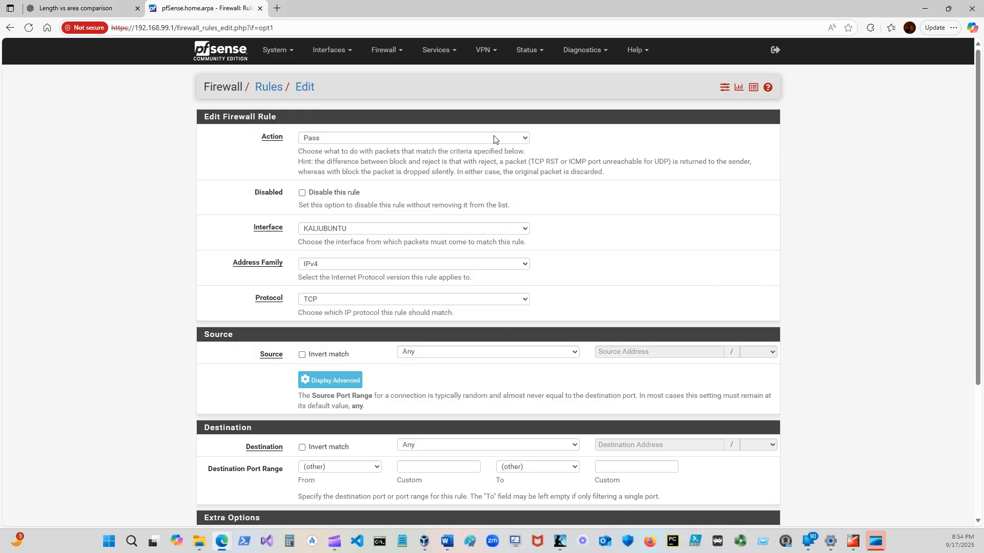
{"action": "left_click", "coordinate": [458, 140]}
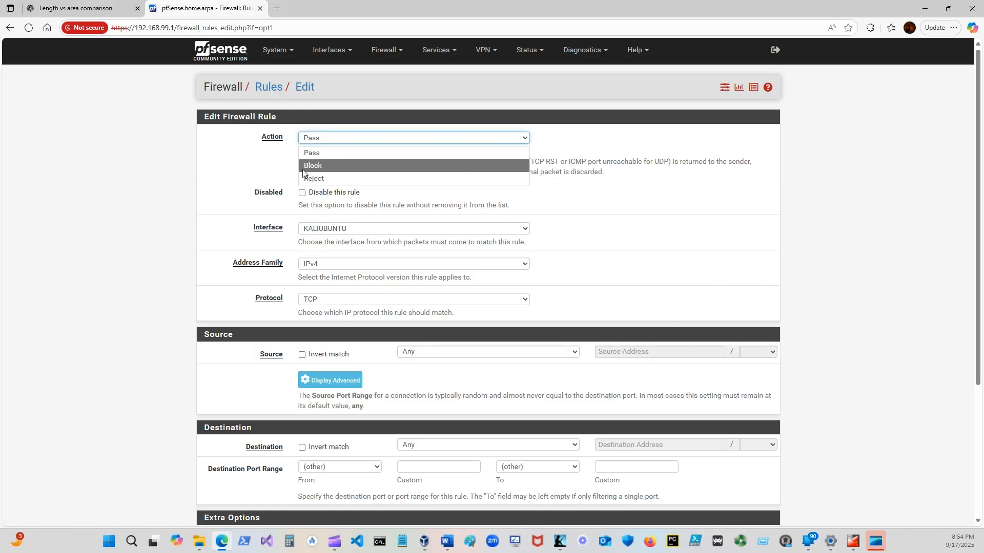
{"action": "left_click", "coordinate": [320, 153]}
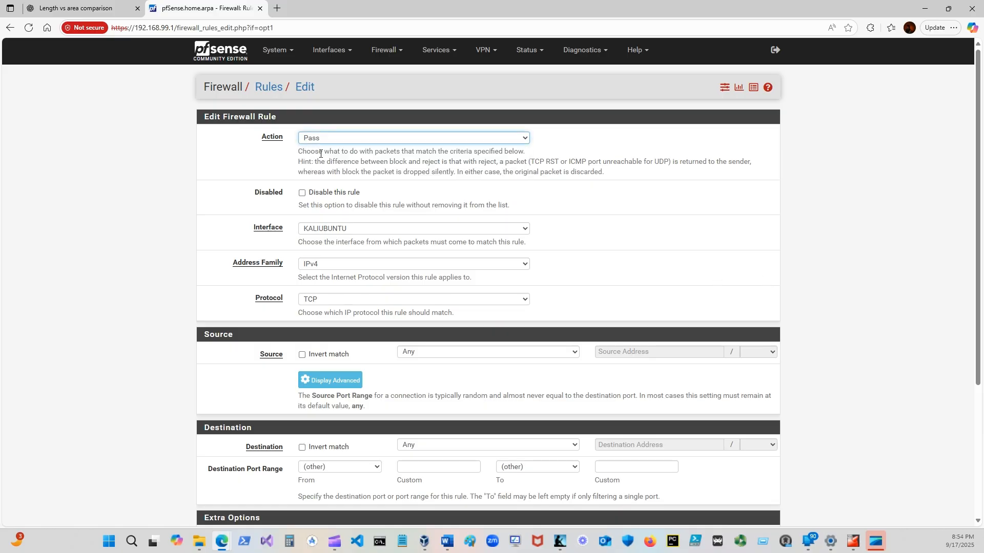
{"action": "left_click", "coordinate": [510, 305]}
{"action": "left_click", "coordinate": [332, 314]}
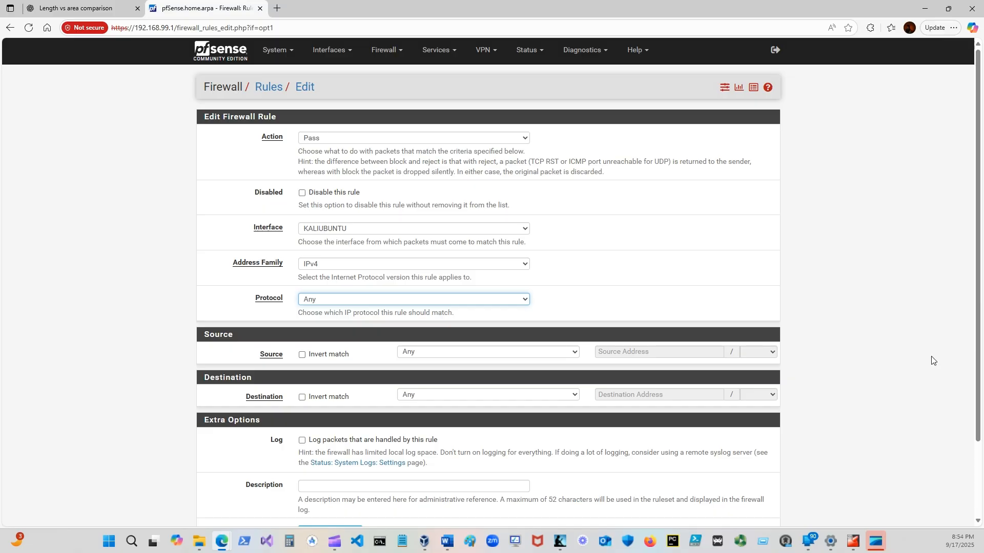
{"action": "scroll", "coordinate": [395, 314], "scroll_direction": "down", "scroll_amount": 2}
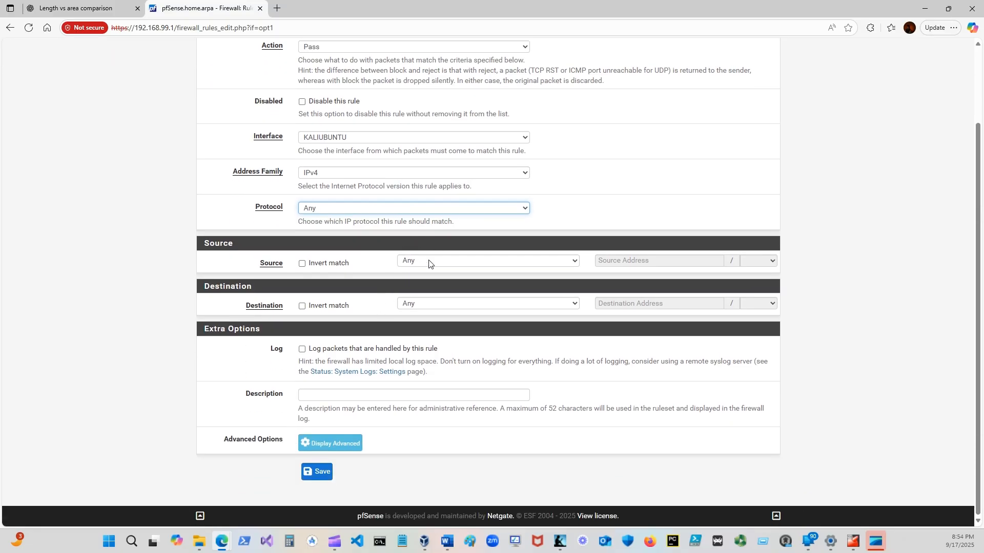
{"action": "left_click", "coordinate": [575, 261]}
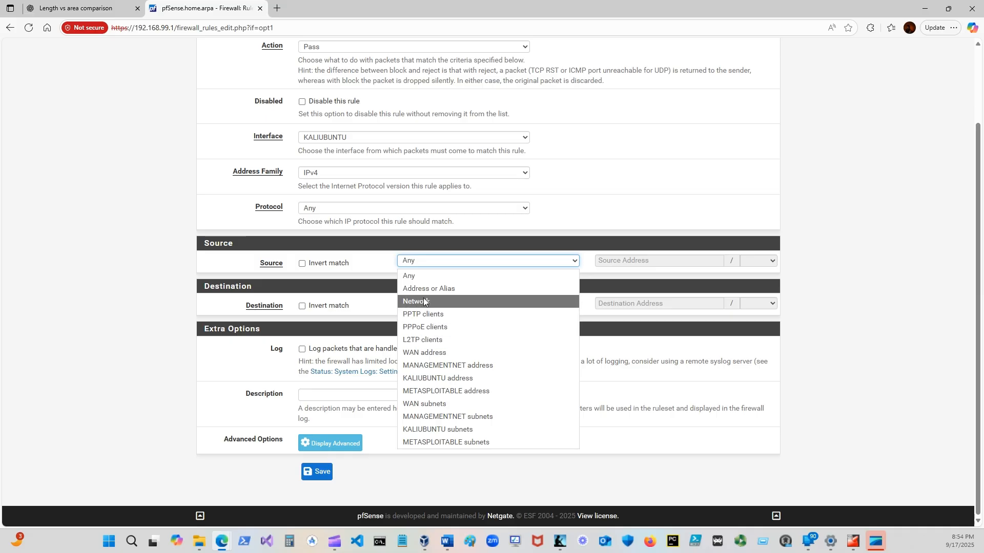
{"action": "left_click", "coordinate": [432, 430]}
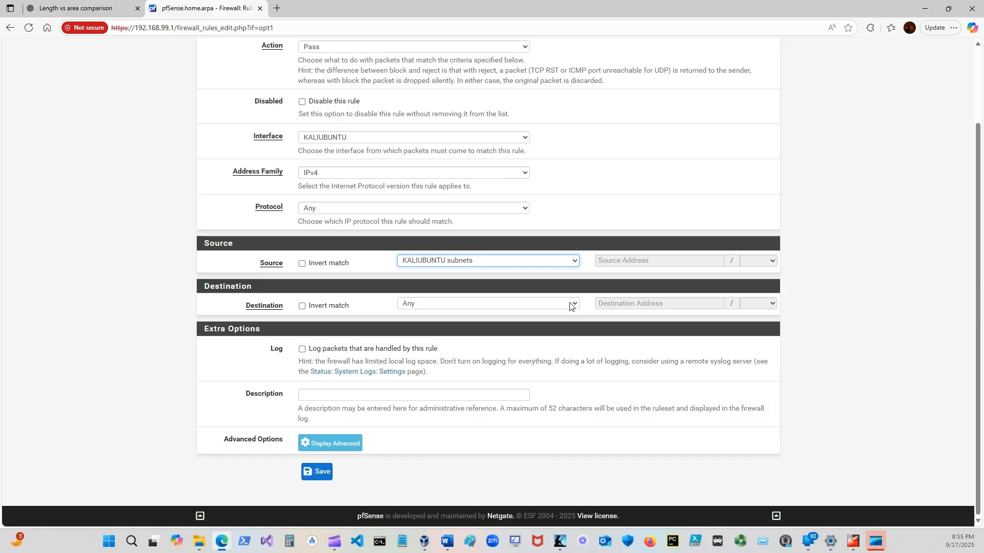
Describe the pass rule as "Allow KaliUbuntu, Internet (Not VLANS)", then save it and apply the firewall changes.
{"action": "left_click", "coordinate": [311, 392]}
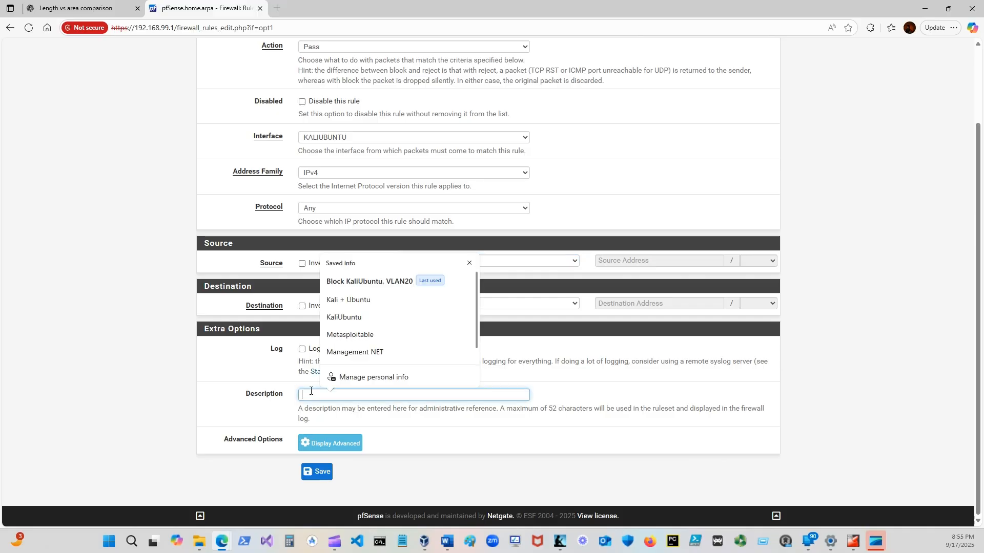
{"action": "type", "text": "Allow"}
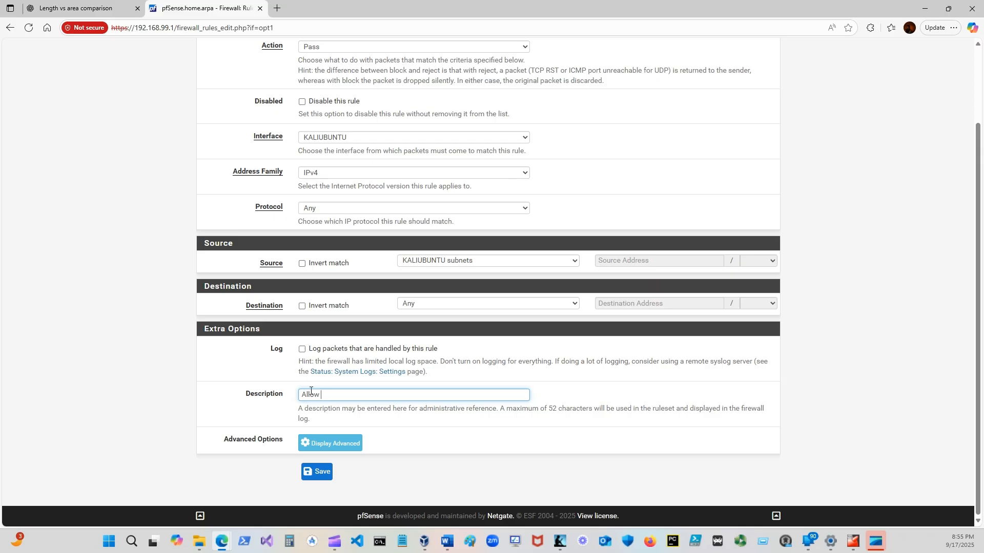
{"action": "type", "text": " KaliUbuntu"}
{"action": "type", "text": ", Interne"}
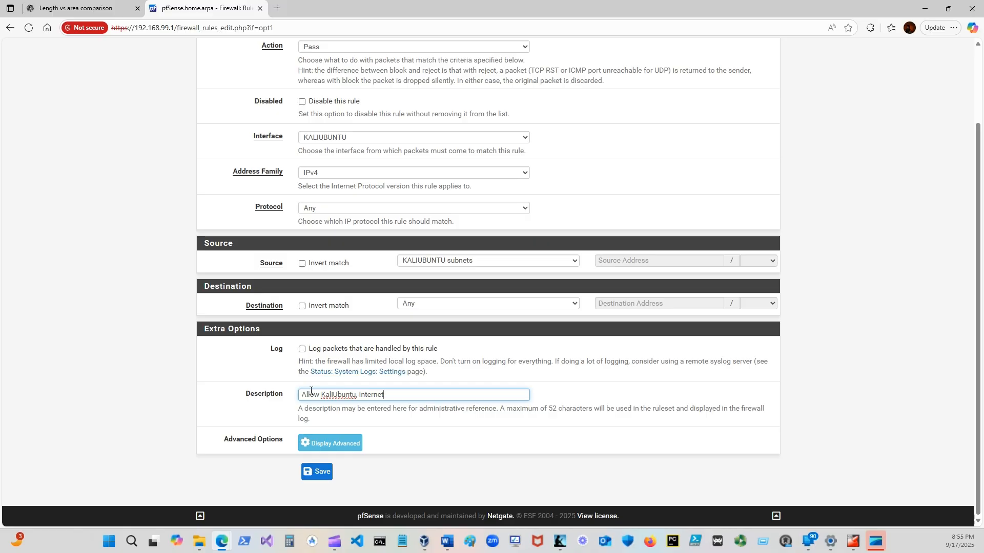
{"action": "type", "text": "t"}
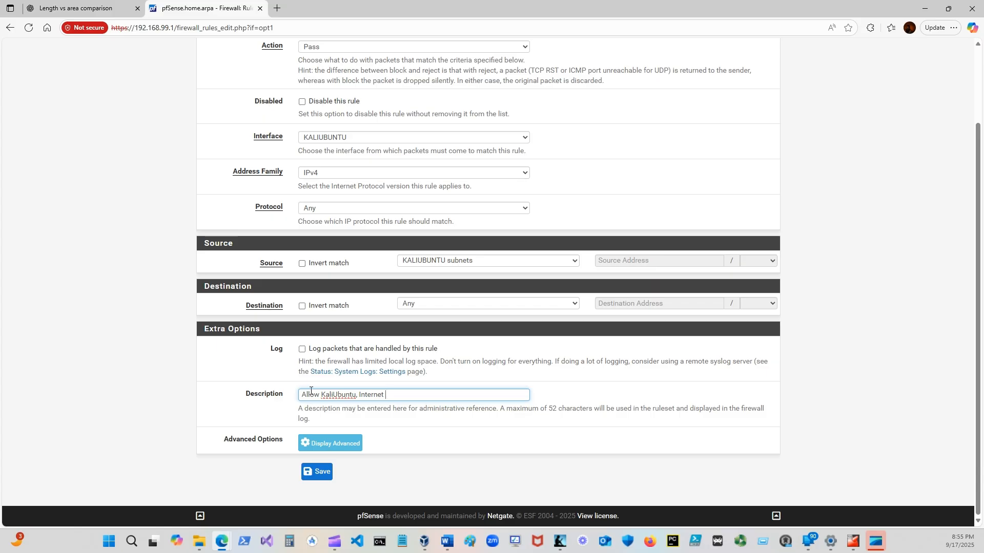
{"action": "type", "text": " (Not C"}
{"action": "key", "text": "BackSpace"}
{"action": "type", "text": "VLANS"}
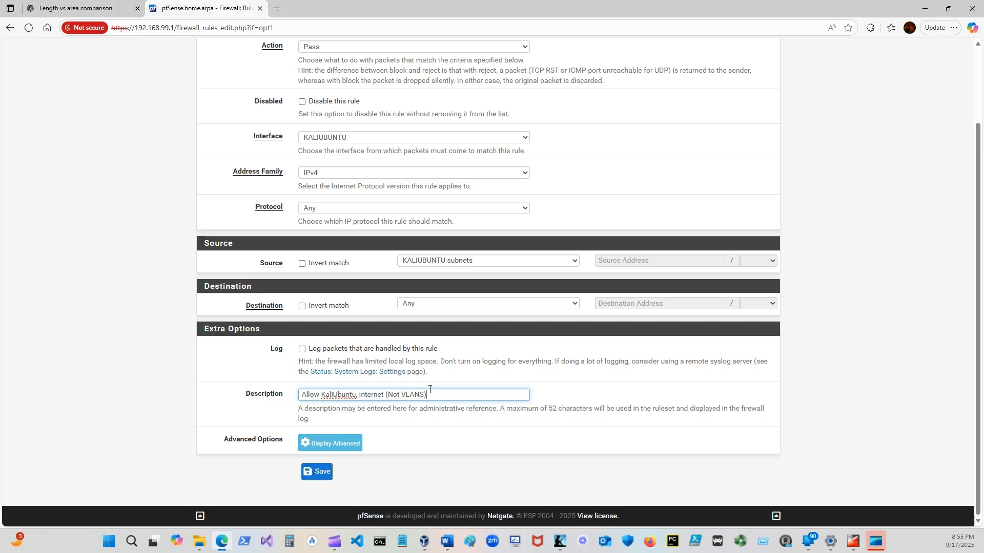
{"action": "left_click", "coordinate": [322, 472]}
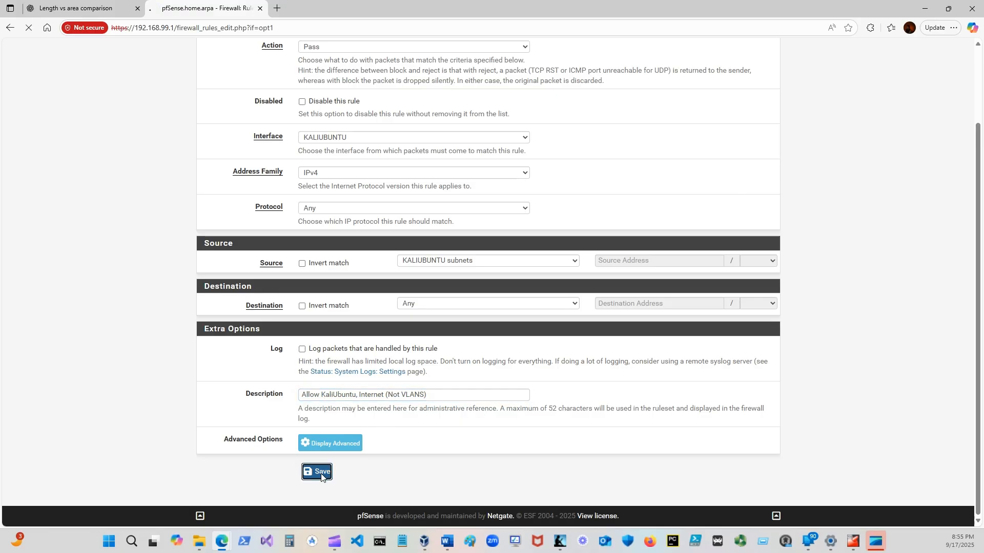
{"action": "left_click", "coordinate": [737, 133]}
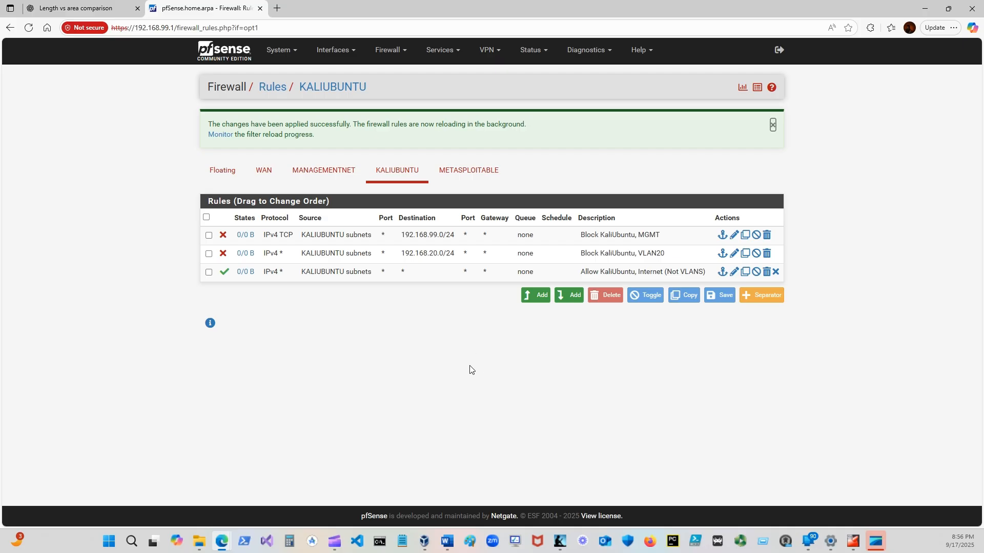
Add a rule at the start of the METASPLOITABLE list with action Block and source METASPLOITABLE subnets.
{"action": "left_click", "coordinate": [474, 170]}
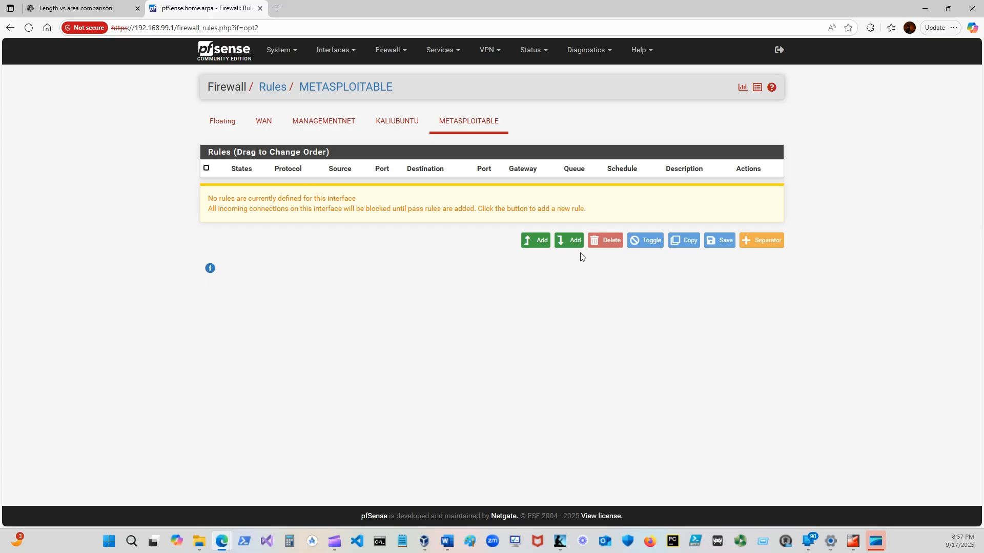
{"action": "left_click", "coordinate": [532, 240]}
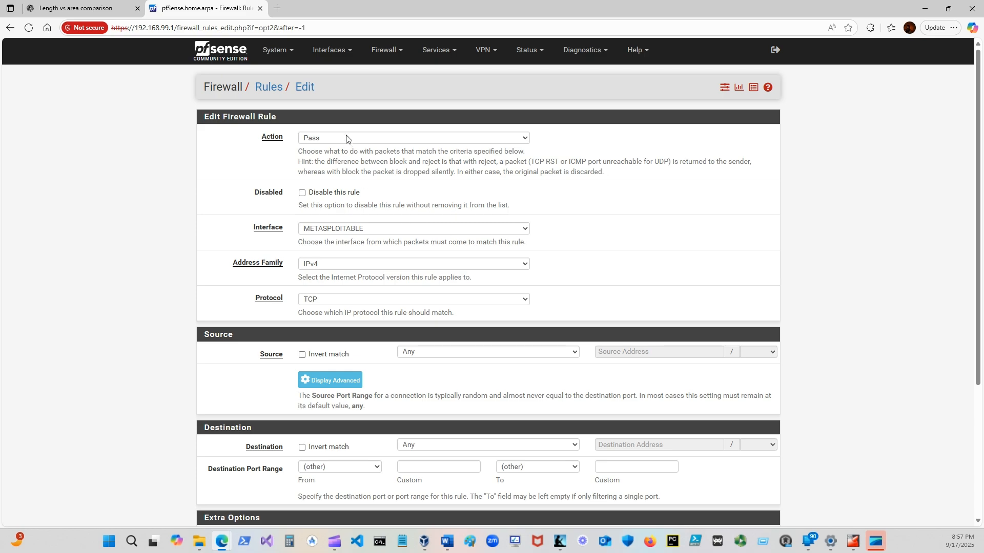
{"action": "left_click", "coordinate": [331, 139]}
{"action": "left_click", "coordinate": [315, 166]}
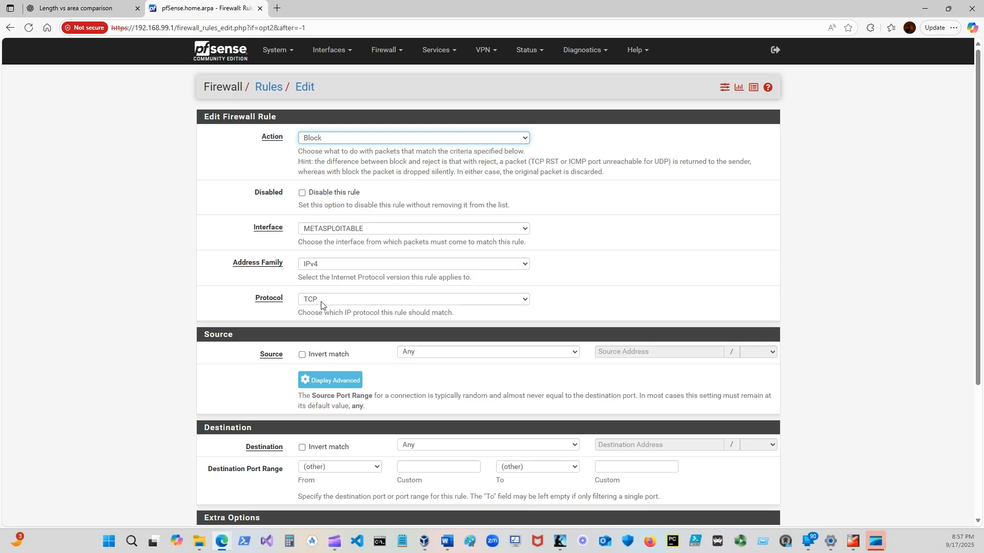
{"action": "scroll", "coordinate": [336, 324], "scroll_direction": "down", "scroll_amount": 2}
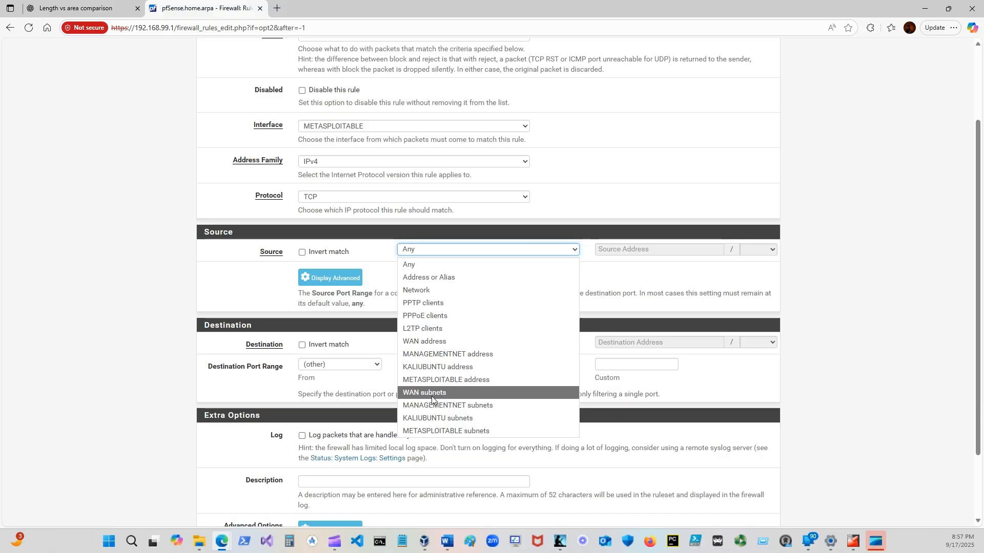
{"action": "left_click", "coordinate": [431, 430]}
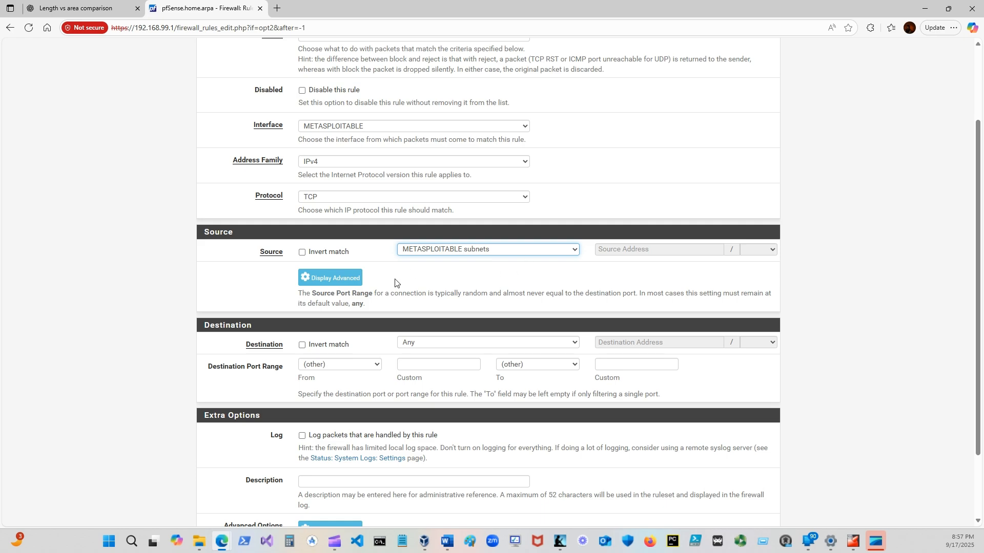
{"action": "scroll", "coordinate": [379, 302], "scroll_direction": "down", "scroll_amount": 2}
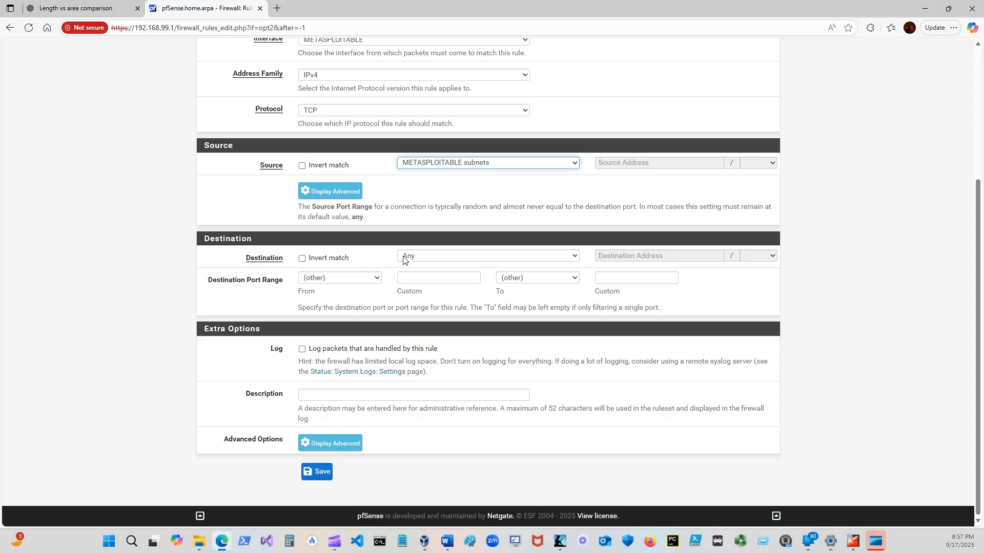
Set the block rule's destination to the network 192.168.10.0/24.
{"action": "left_click", "coordinate": [502, 258]}
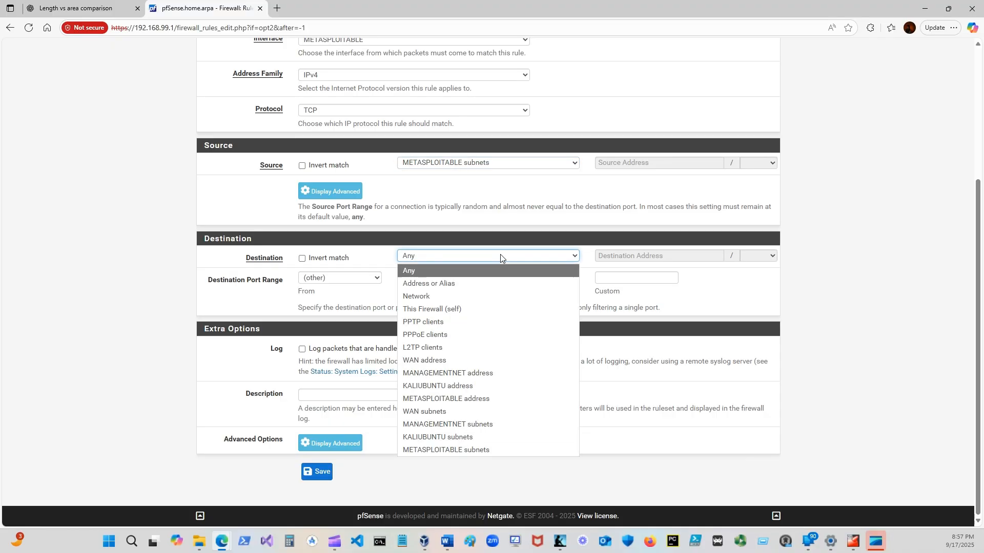
{"action": "left_click", "coordinate": [492, 296]}
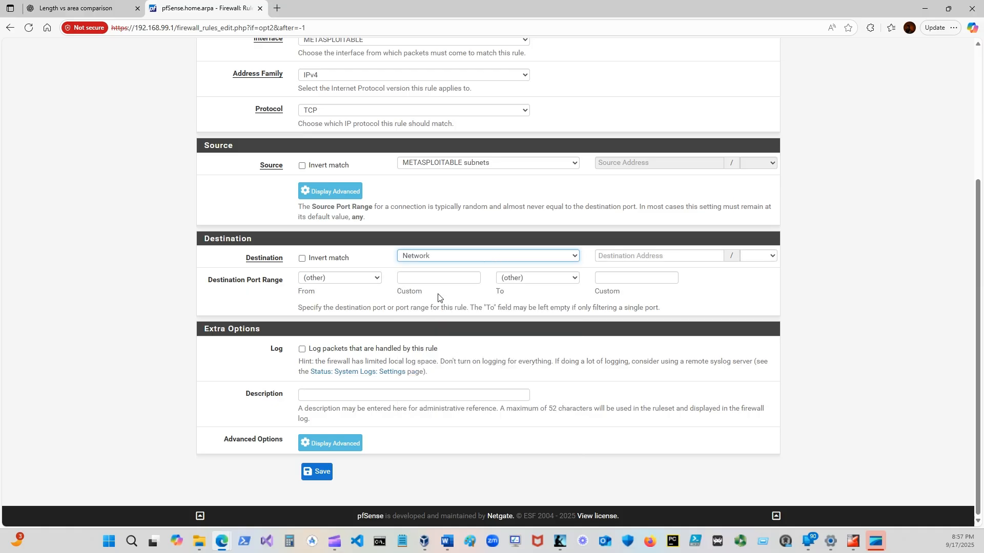
{"action": "left_click", "coordinate": [621, 257]}
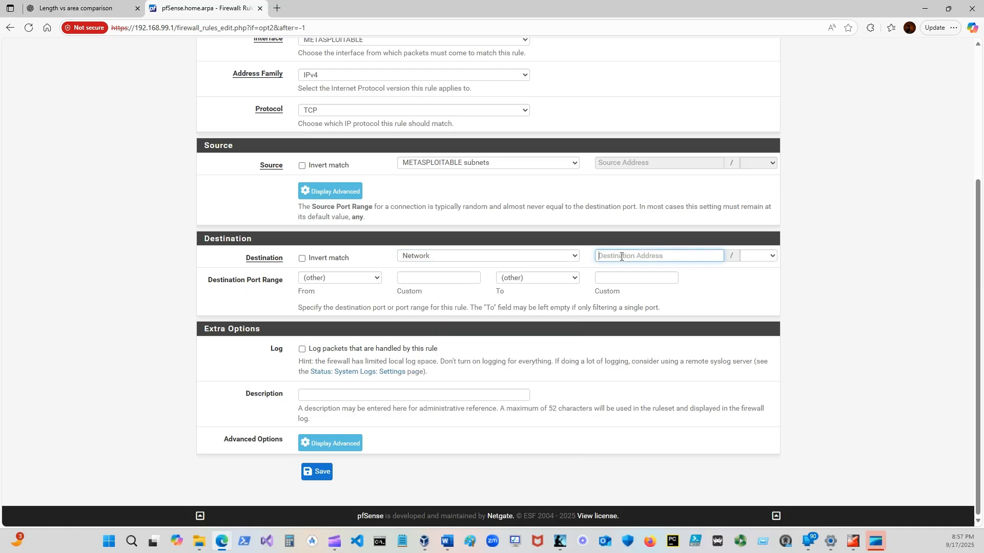
{"action": "type", "text": "192.168.10.0"}
{"action": "left_click", "coordinate": [747, 256]}
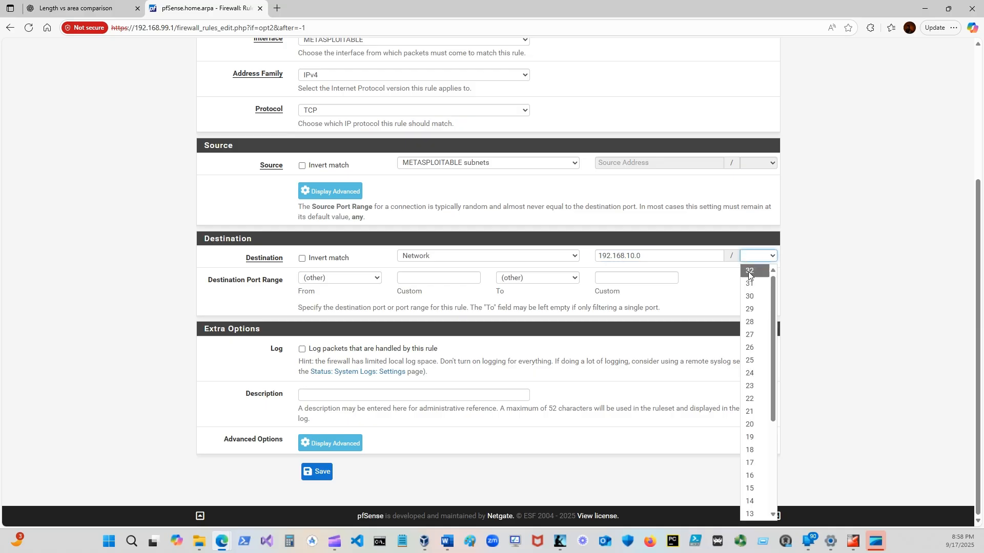
{"action": "left_click", "coordinate": [754, 373]}
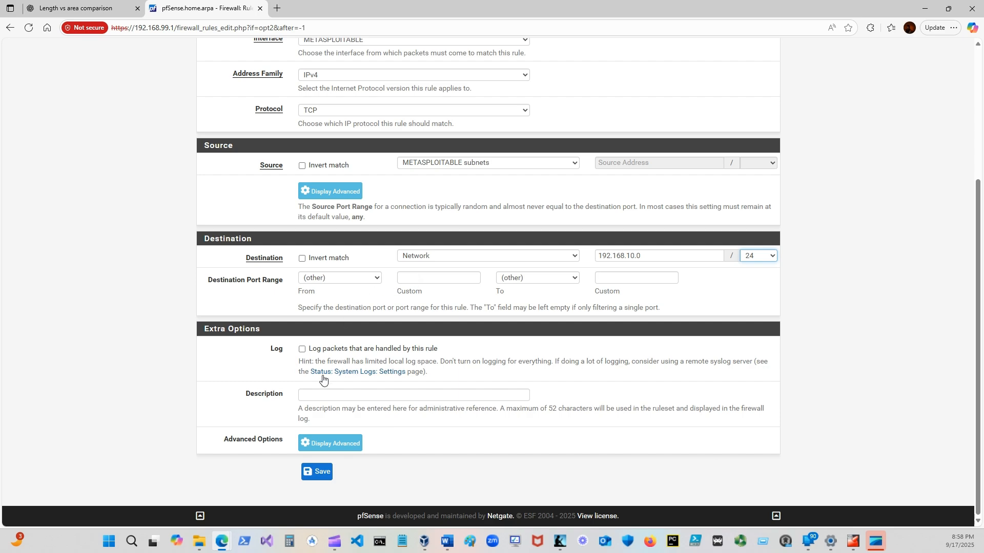
Describe the rule as "Block Metasploitable, VLAN 10", then save it and apply the firewall changes.
{"action": "left_click", "coordinate": [316, 392]}
{"action": "type", "text": "B"}
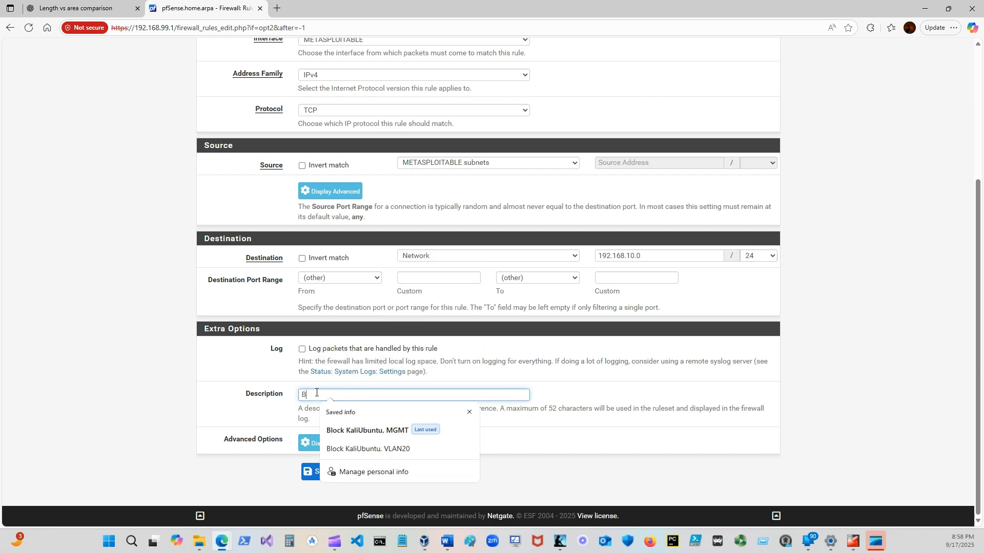
{"action": "type", "text": "loc"}
{"action": "type", "text": "k Meta"}
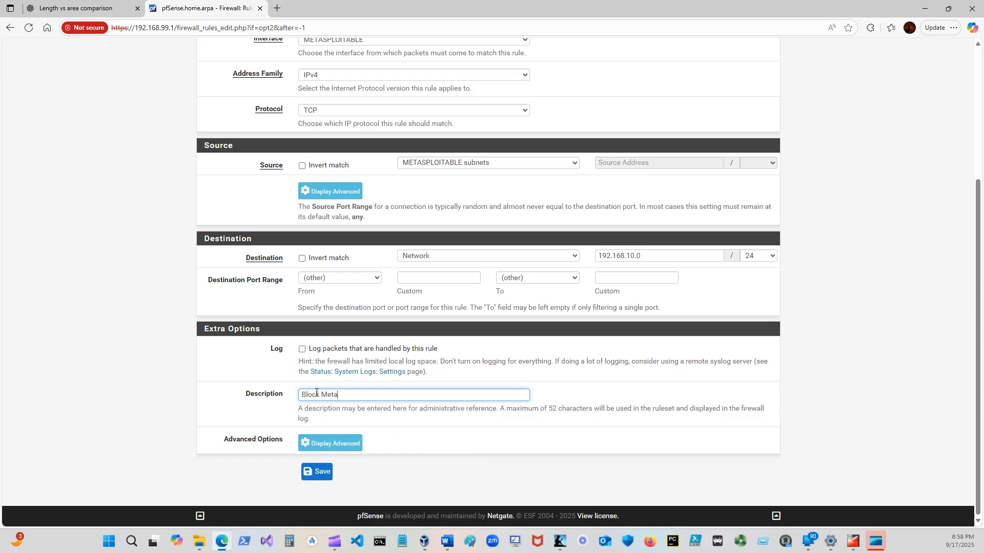
{"action": "type", "text": "sploitable"}
{"action": "type", "text": ","}
{"action": "type", "text": "VLAN 10"}
{"action": "left_click", "coordinate": [317, 472]}
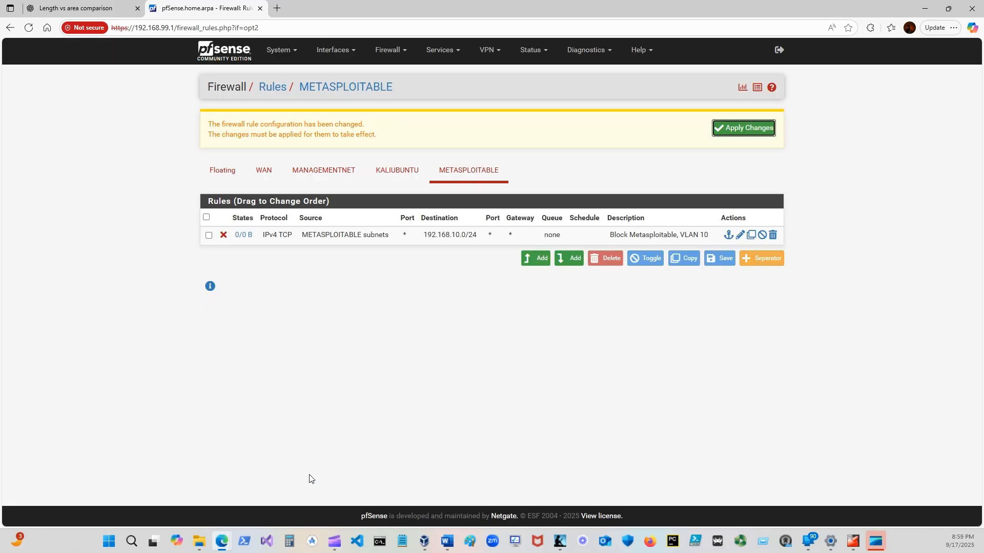
{"action": "left_click", "coordinate": [756, 135]}
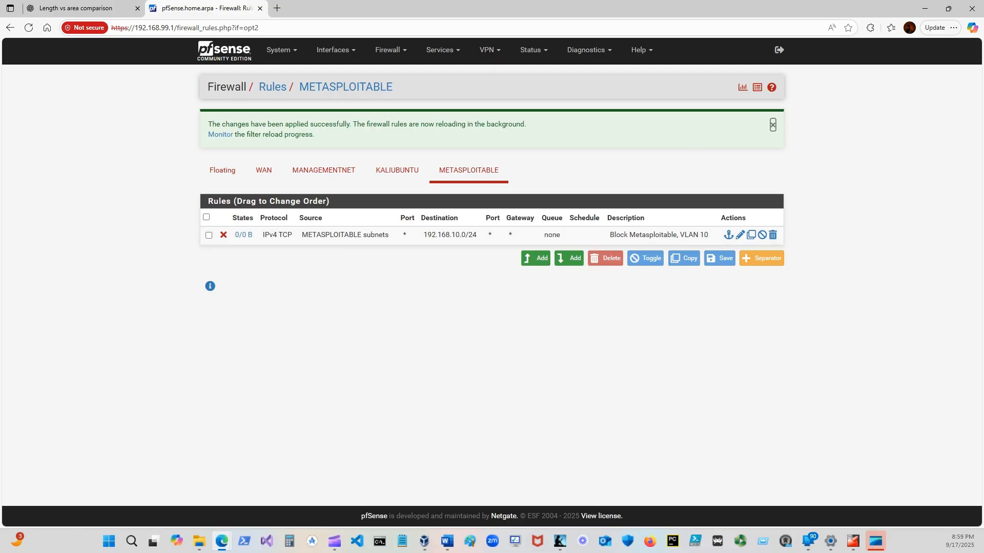
Add another rule at the start of the METASPLOITABLE list with action Block and source METASPLOITABLE subnets.
{"action": "left_click", "coordinate": [536, 258]}
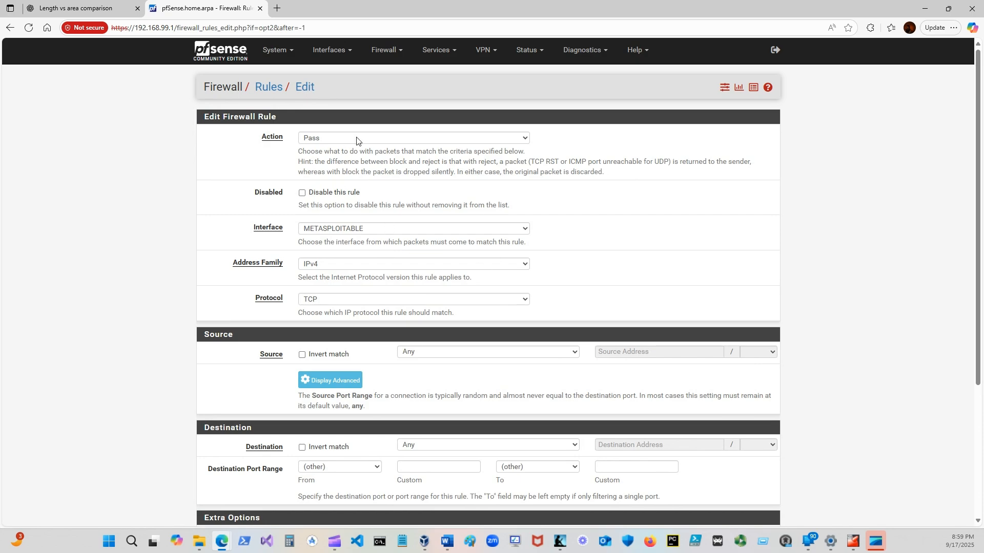
{"action": "left_click", "coordinate": [411, 140]}
{"action": "left_click", "coordinate": [311, 165]}
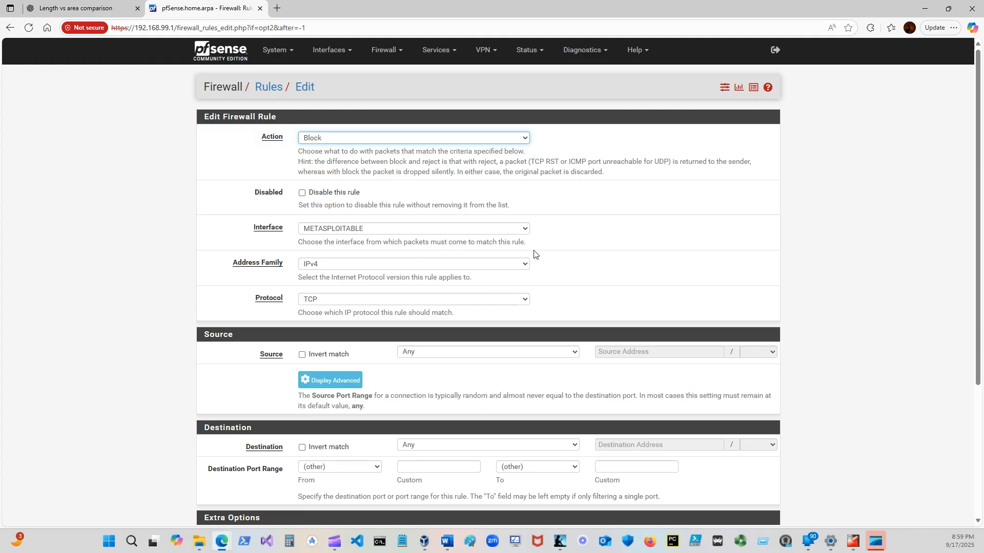
{"action": "scroll", "coordinate": [329, 314], "scroll_direction": "down", "scroll_amount": 4}
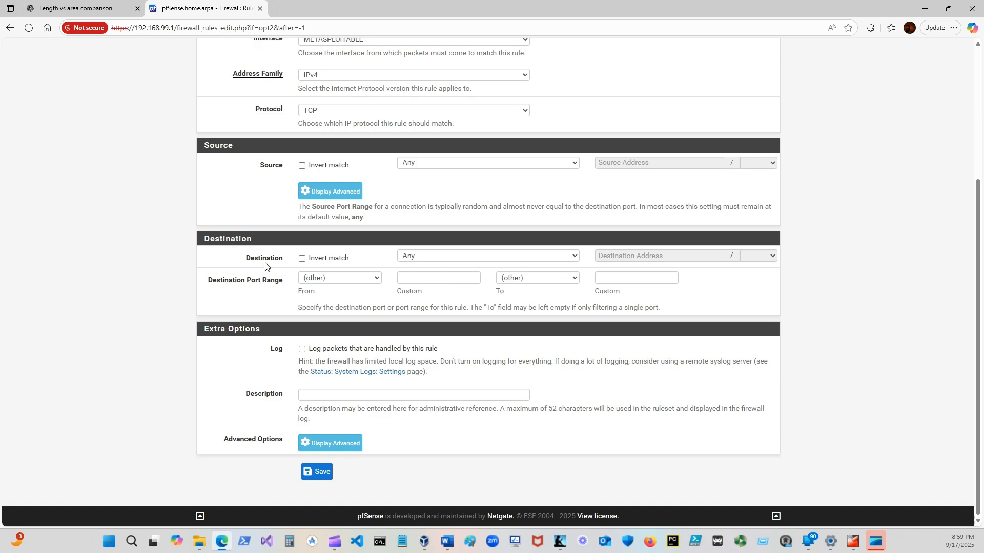
{"action": "left_click", "coordinate": [519, 164]}
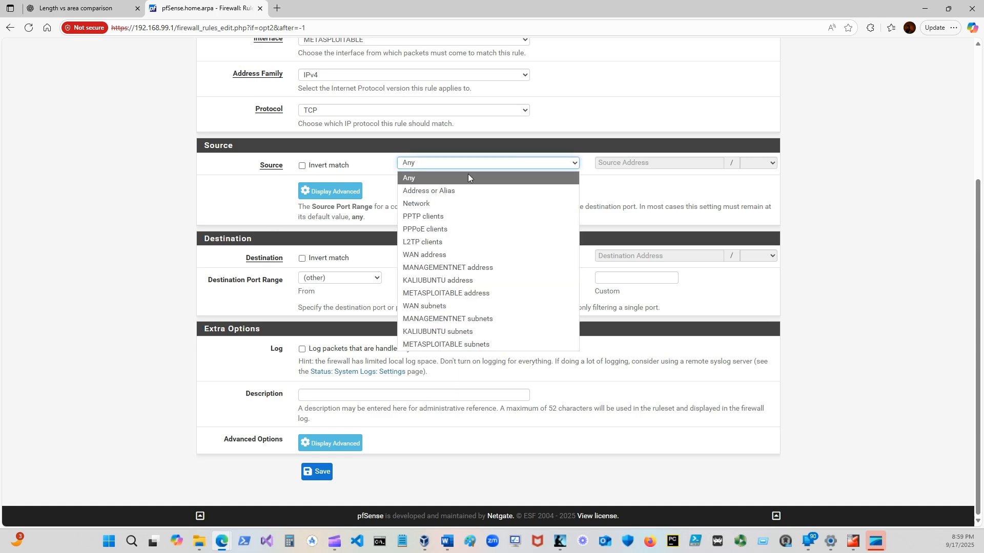
{"action": "left_click", "coordinate": [434, 345]}
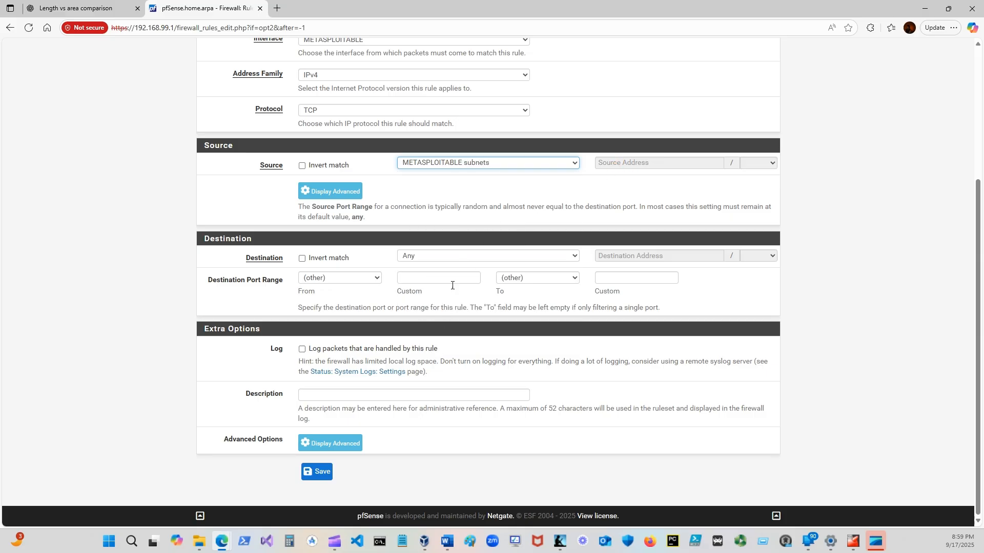
Set the new block rule's destination to the management network 192.168.99.0/24.
{"action": "scroll", "coordinate": [450, 290], "scroll_direction": "up", "scroll_amount": 1}
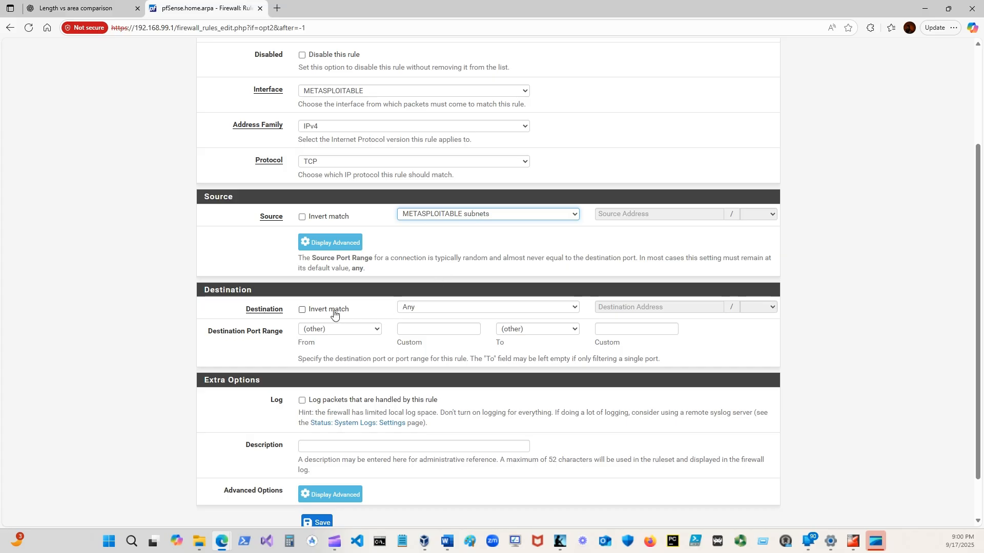
{"action": "left_click", "coordinate": [569, 309]}
{"action": "left_click", "coordinate": [450, 348]}
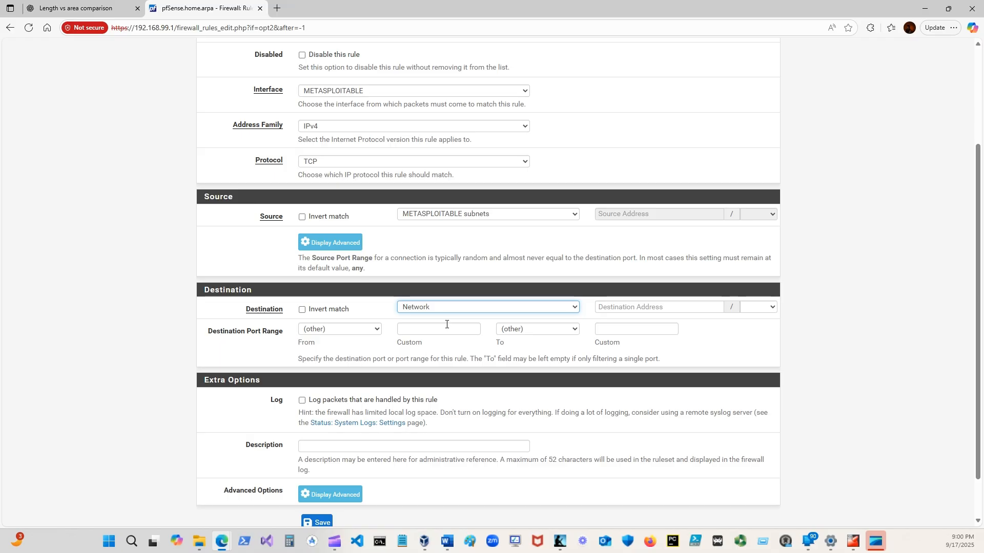
{"action": "left_click", "coordinate": [601, 306]}
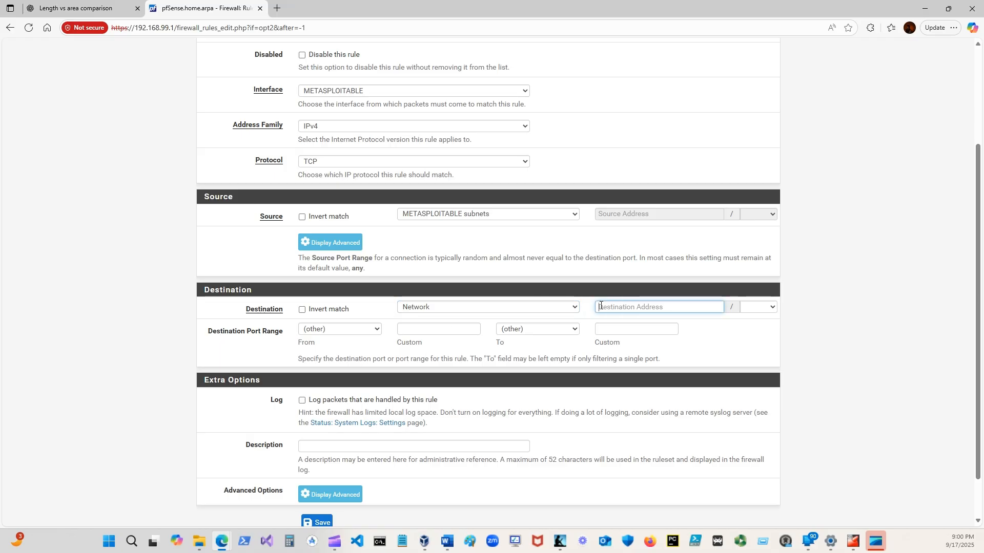
{"action": "type", "text": "192.168.99.0"}
{"action": "left_click", "coordinate": [762, 308]}
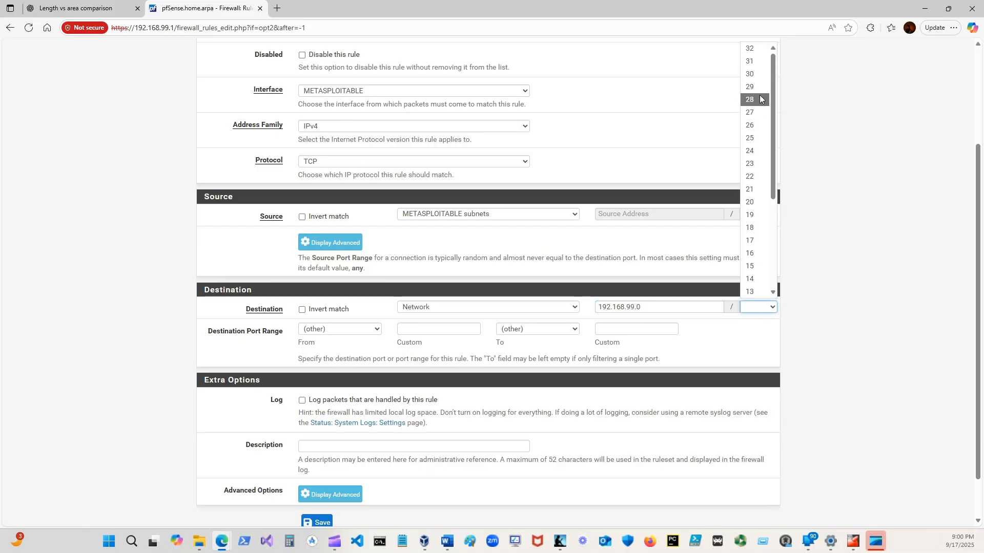
{"action": "left_click", "coordinate": [749, 151]}
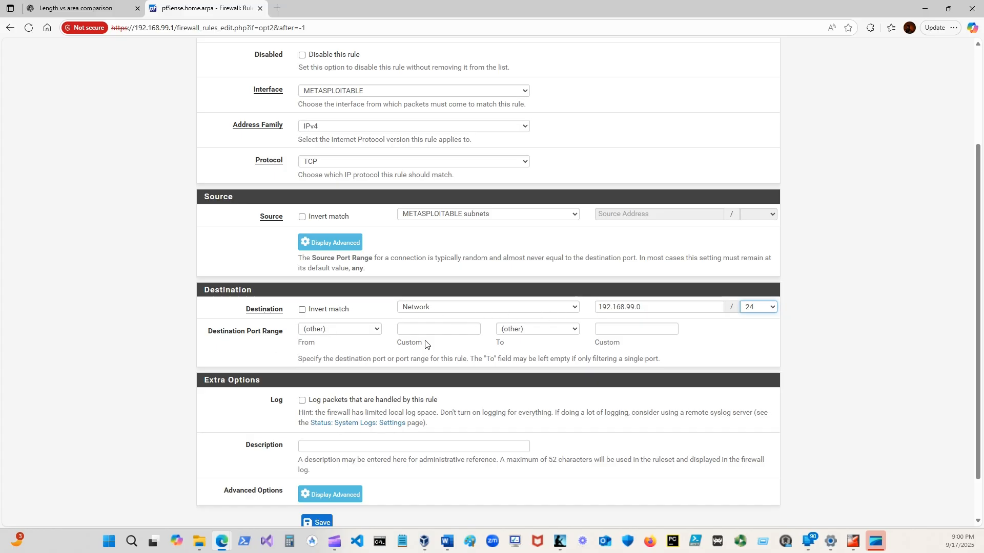
Describe the rule as "Block Metasploitable, MGMT", then save it and apply the firewall changes.
{"action": "scroll", "coordinate": [436, 359], "scroll_direction": "down", "scroll_amount": 1}
{"action": "left_click", "coordinate": [328, 395]}
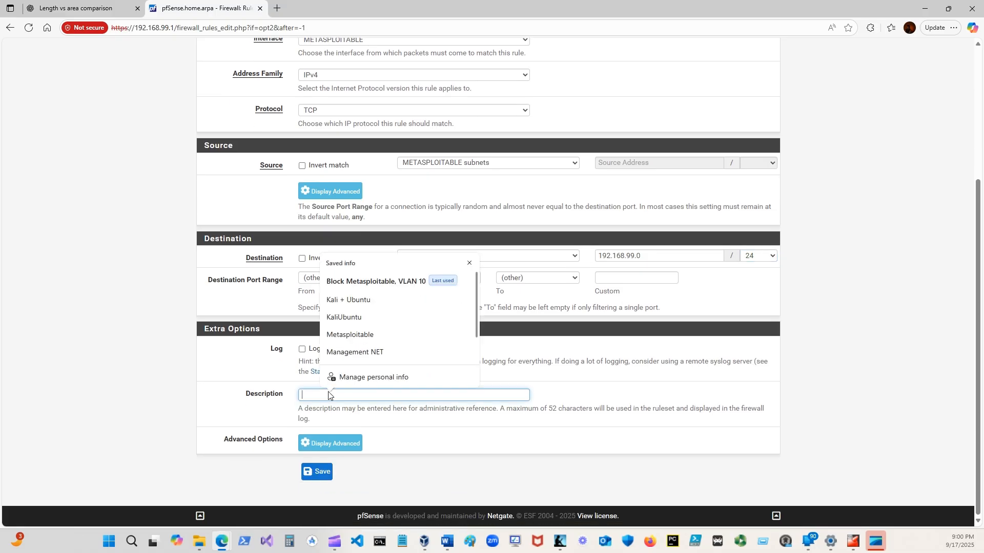
{"action": "type", "text": "Block"}
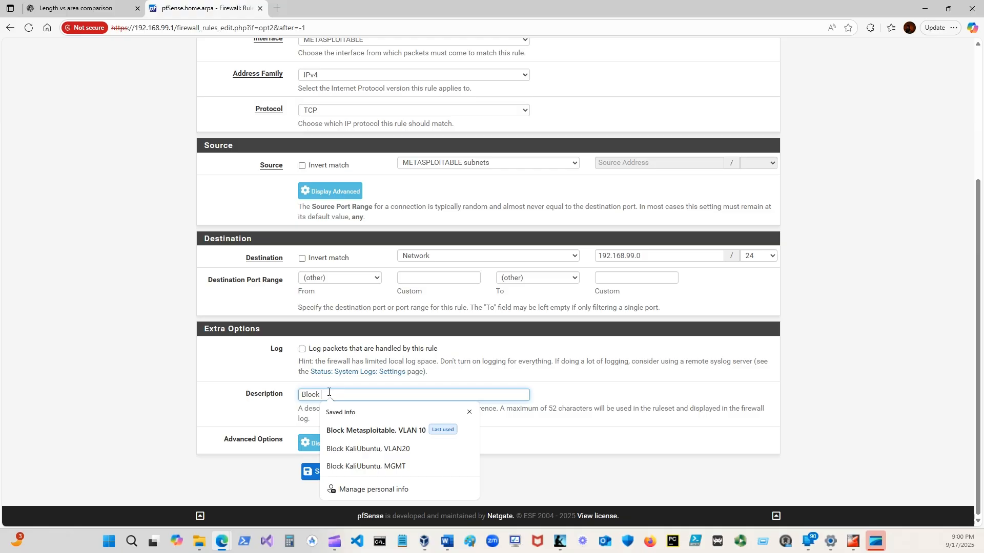
{"action": "type", "text": " M"}
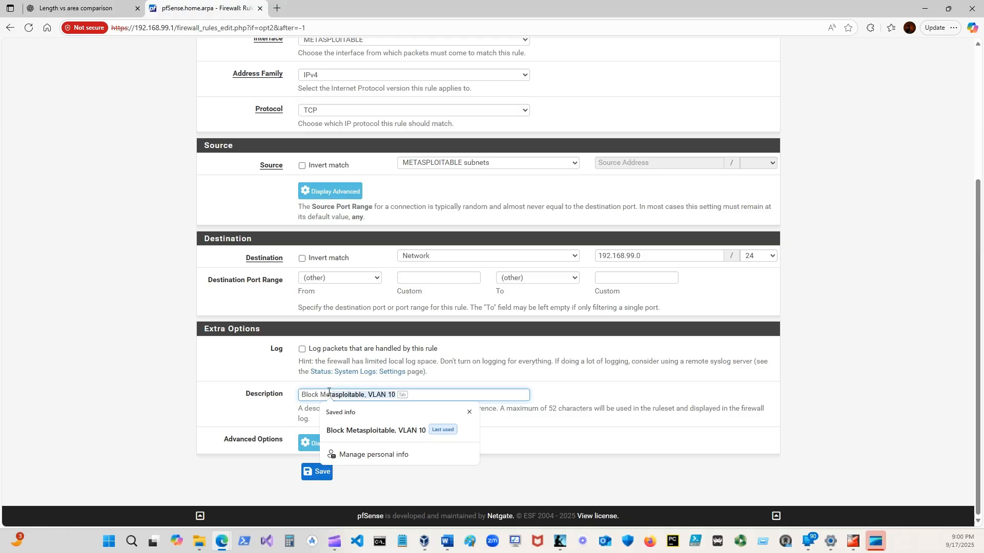
{"action": "type", "text": "etasploitable, VLAN 1"}
{"action": "key", "text": "BackSpace"}
{"action": "key", "text": "BackSpace"}
{"action": "type", "text": "M"}
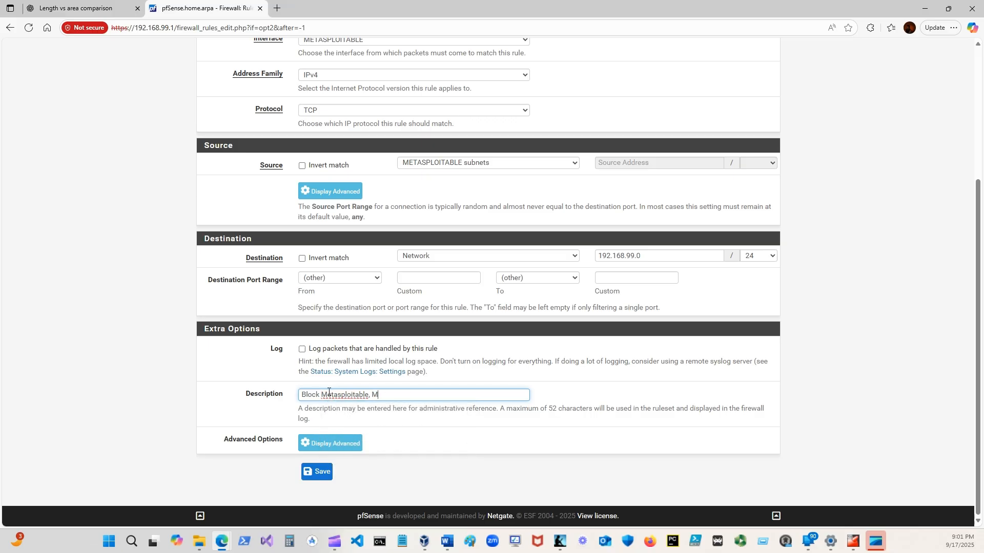
{"action": "type", "text": "GMT"}
{"action": "left_click", "coordinate": [323, 475]}
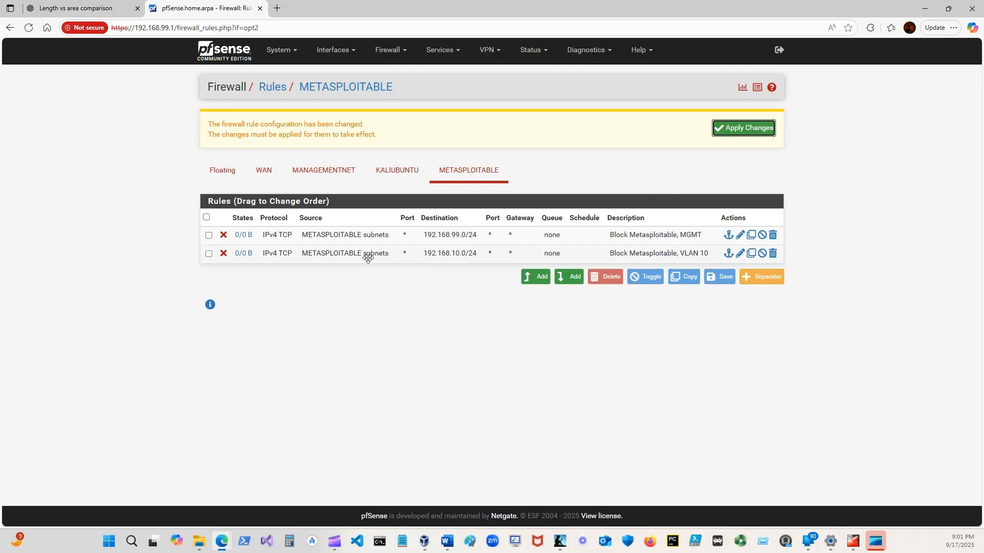
{"action": "left_click", "coordinate": [730, 131]}
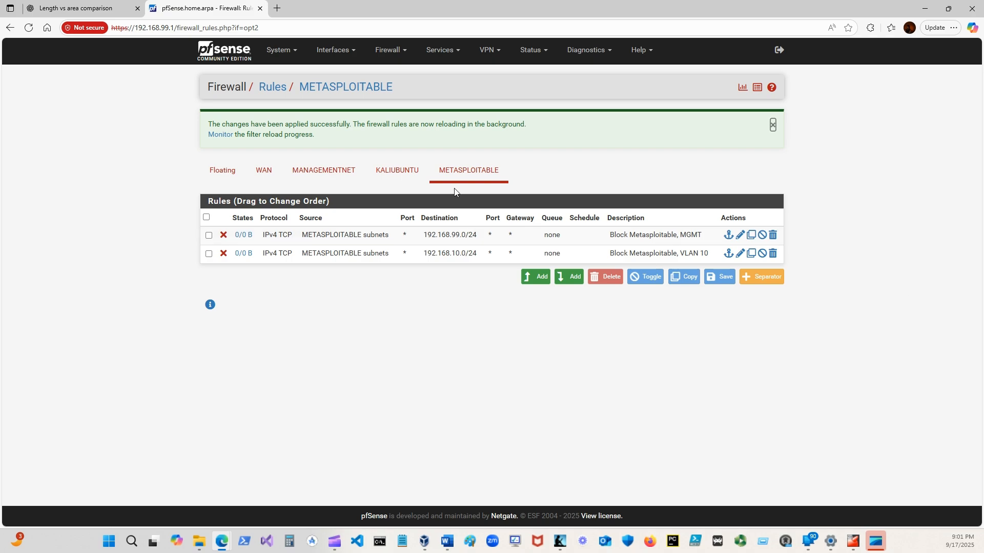
Add a Pass rule at the end of the METASPLOITABLE list with protocol Any and source METASPLOITABLE subnets.
{"action": "left_click", "coordinate": [567, 277]}
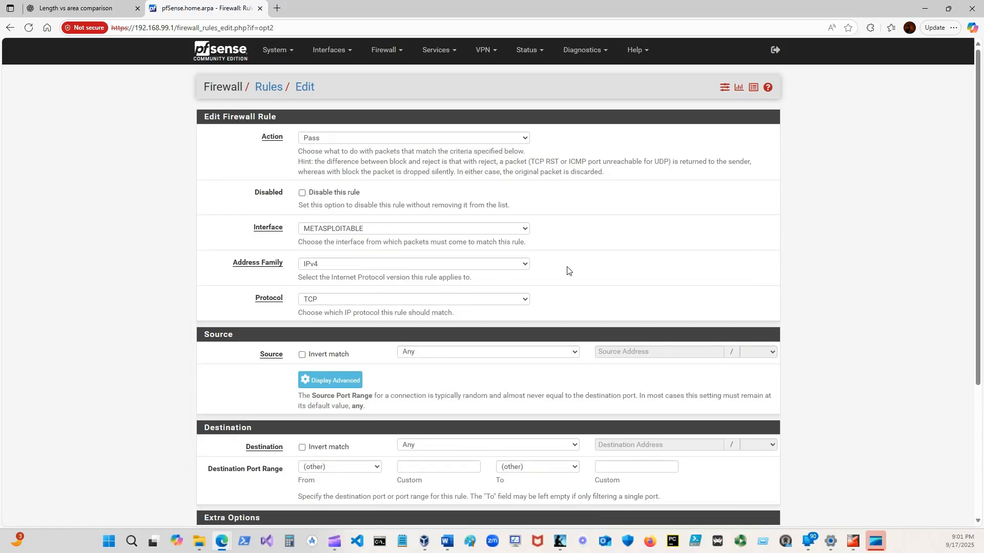
{"action": "left_click", "coordinate": [507, 300]}
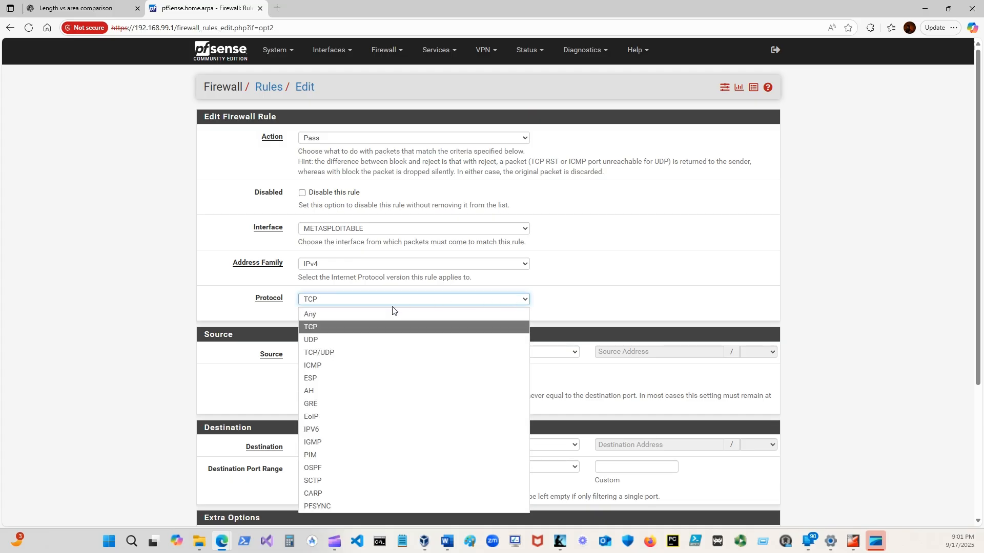
{"action": "left_click", "coordinate": [320, 316]}
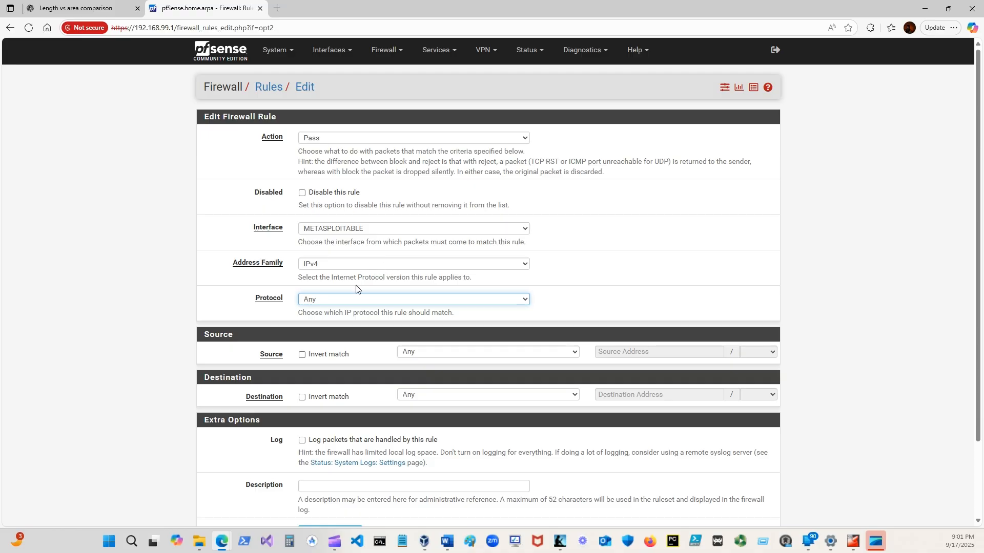
{"action": "scroll", "coordinate": [342, 343], "scroll_direction": "down", "scroll_amount": 2}
{"action": "left_click", "coordinate": [416, 262]}
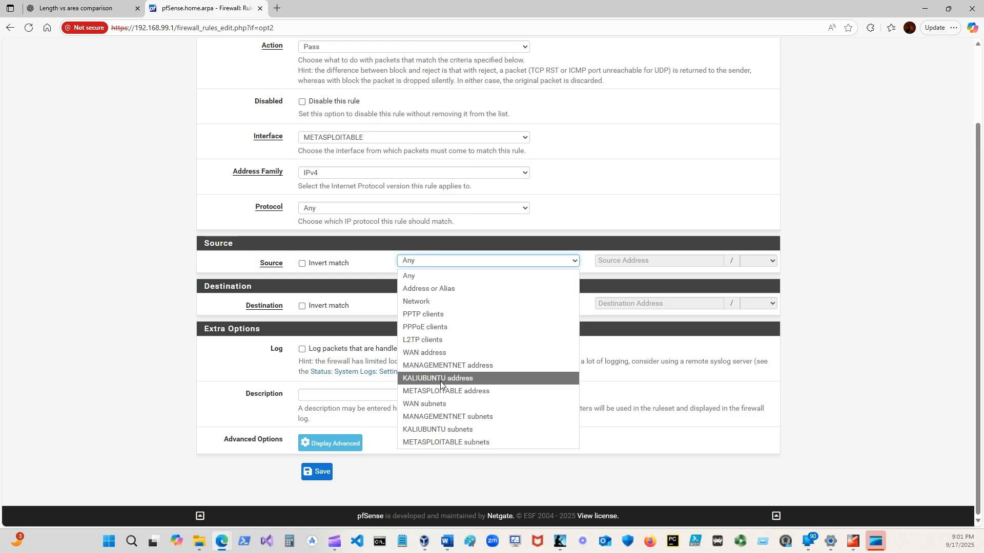
{"action": "left_click", "coordinate": [441, 442]}
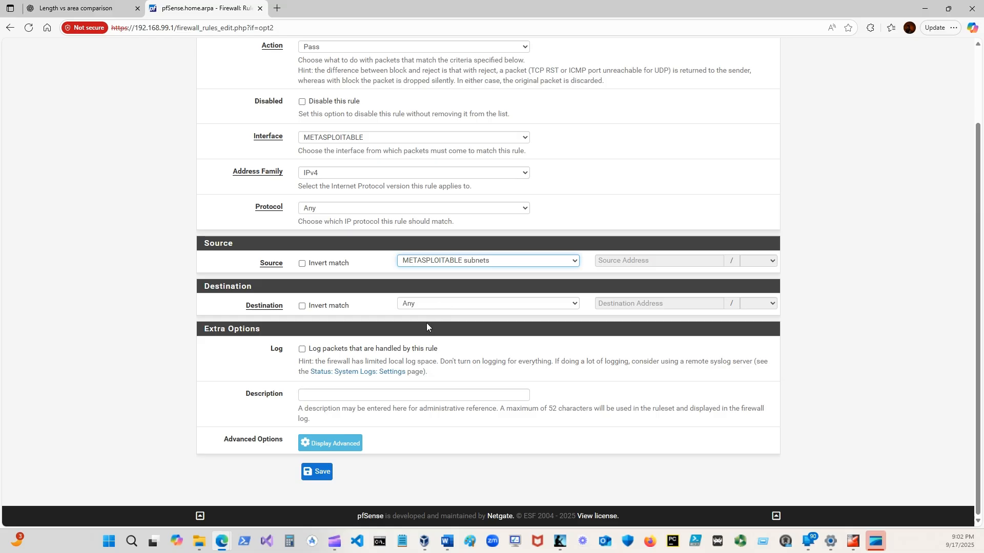
Describe the pass rule as "Allow Metasploitable, Internet (Not VLANS)", then save it and apply the firewall changes.
{"action": "left_click", "coordinate": [323, 395]}
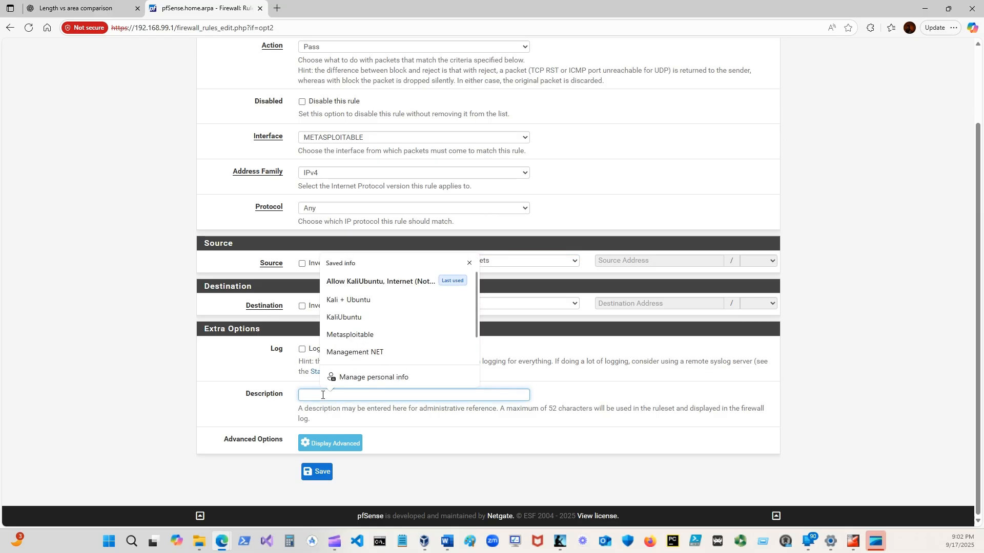
{"action": "type", "text": "Allow"}
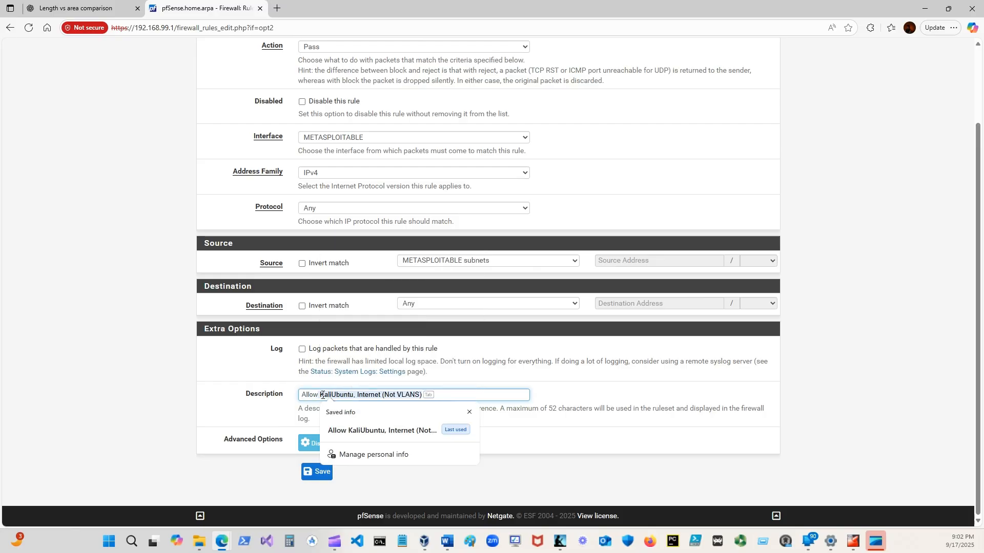
{"action": "key", "text": "Tab"}
{"action": "key", "text": "Tab"}
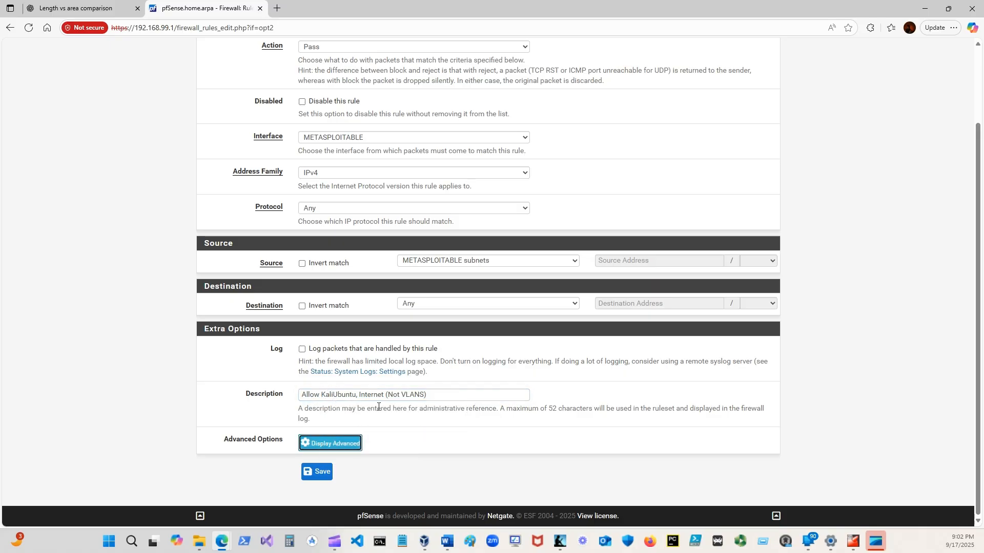
{"action": "left_click_drag", "start_coordinate": [426, 401], "coordinate": [323, 396]}
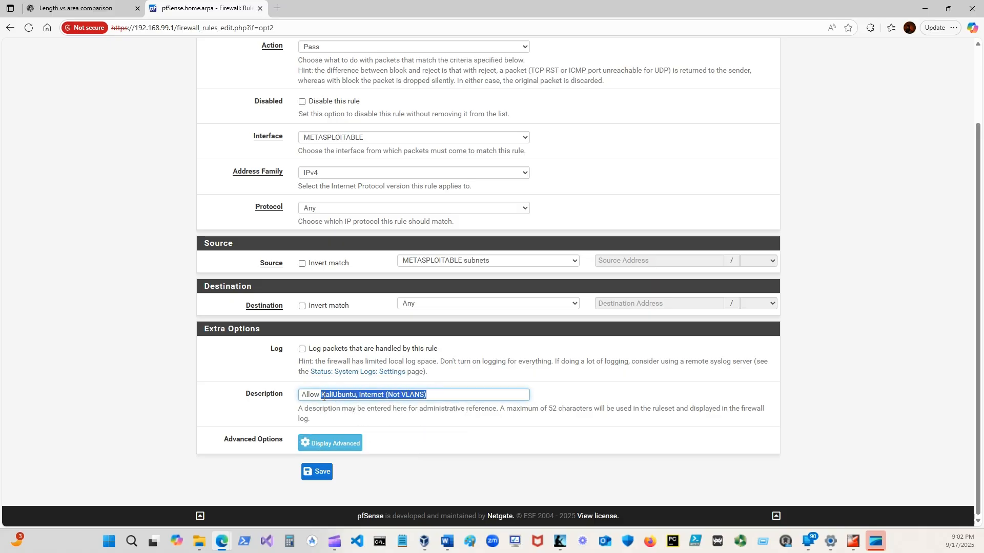
{"action": "type", "text": "Meta"}
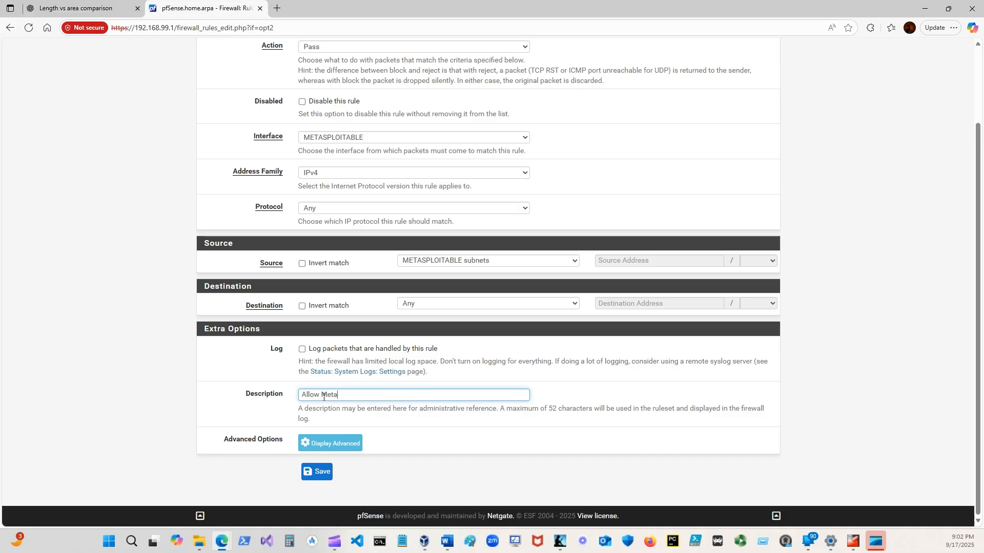
{"action": "type", "text": "sploitable, Internet ("}
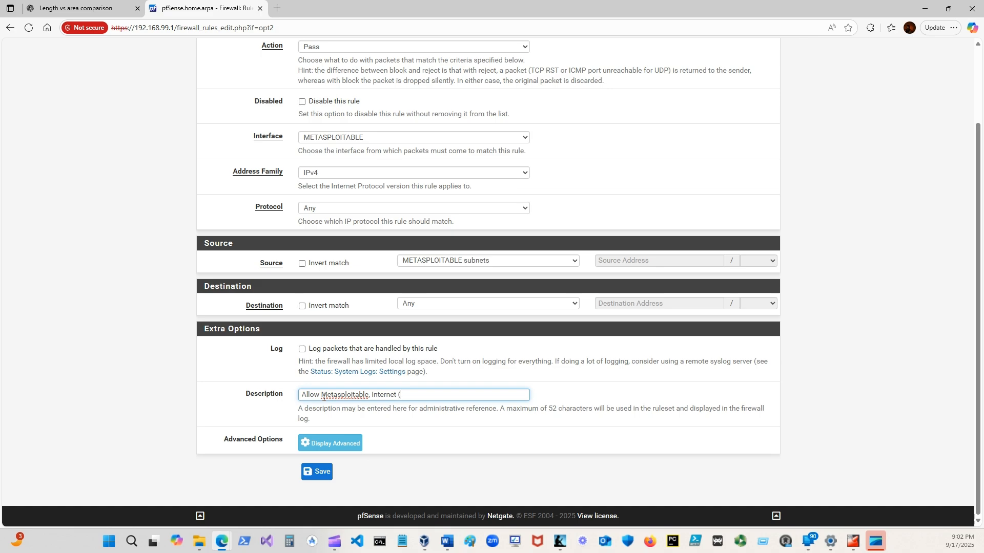
{"action": "type", "text": "Not VLANS"}
{"action": "left_click", "coordinate": [320, 474]}
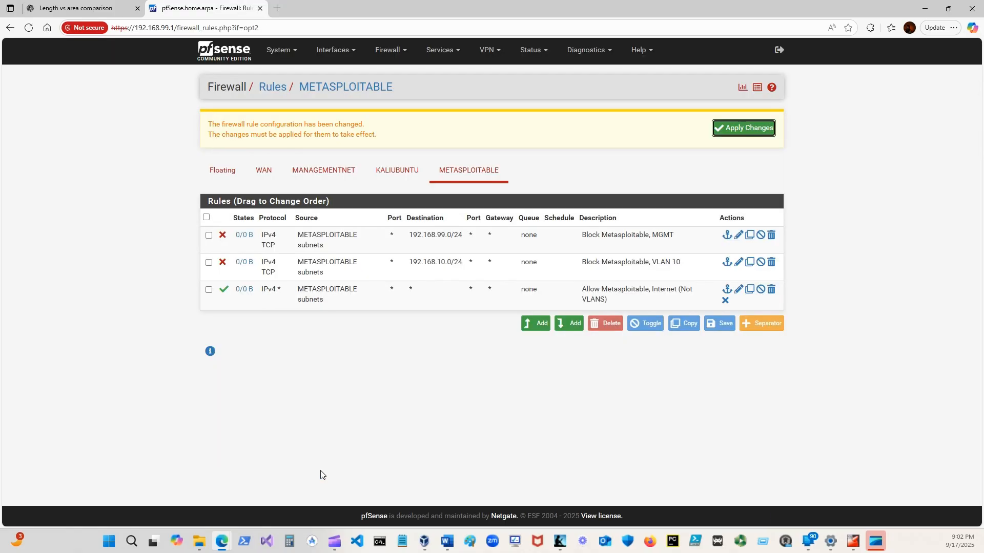
{"action": "left_click", "coordinate": [726, 128]}
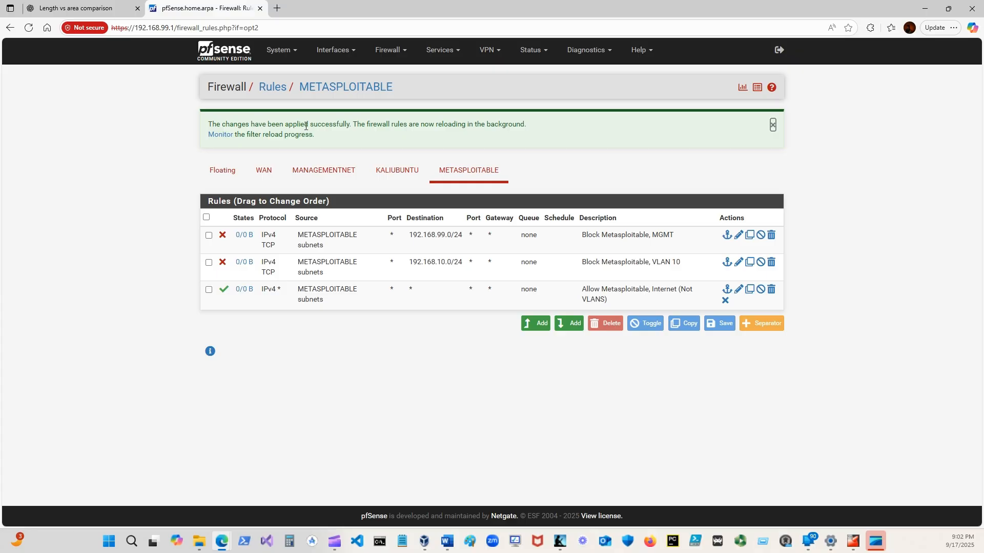
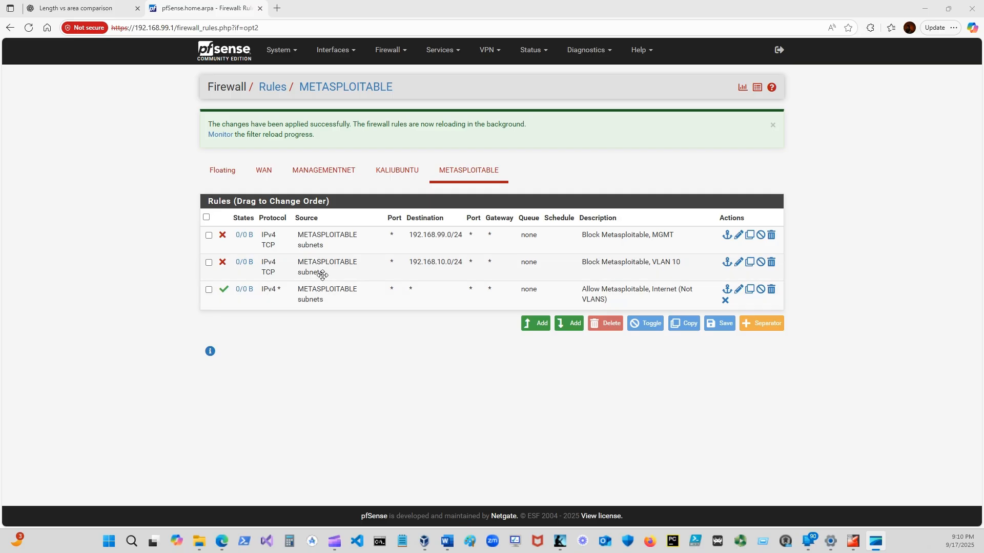
Set the protocol of the "Block Metasploitable, MGMT" rule to Any, then save it and apply the firewall changes.
{"action": "left_click", "coordinate": [738, 235]}
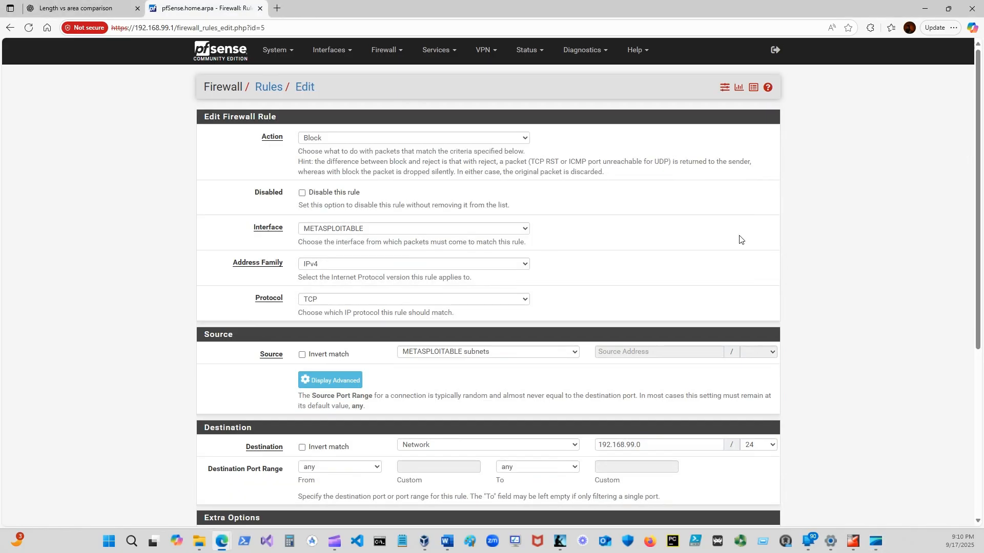
{"action": "scroll", "coordinate": [326, 298], "scroll_direction": "down", "scroll_amount": 2}
{"action": "scroll", "coordinate": [326, 297], "scroll_direction": "down", "scroll_amount": 3}
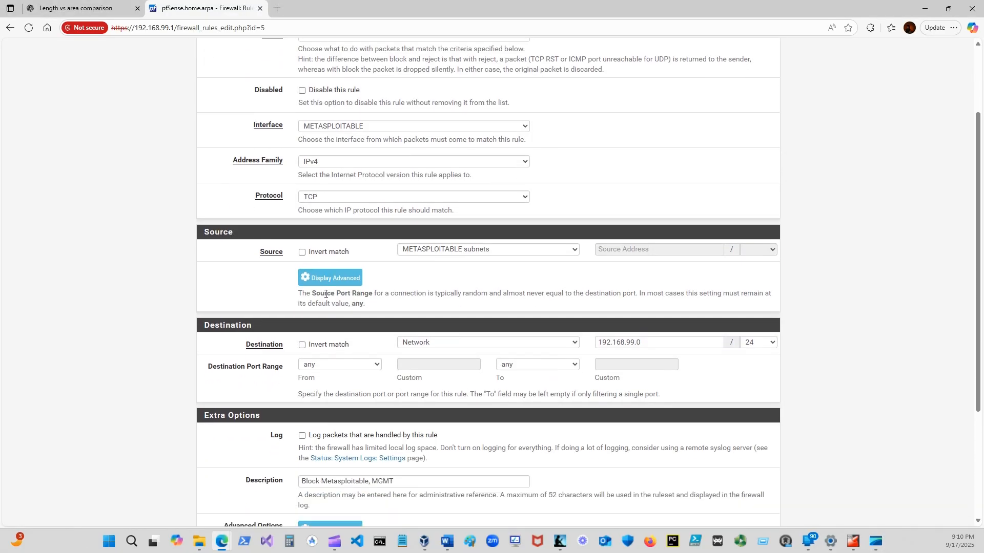
{"action": "scroll", "coordinate": [284, 278], "scroll_direction": "up", "scroll_amount": 3}
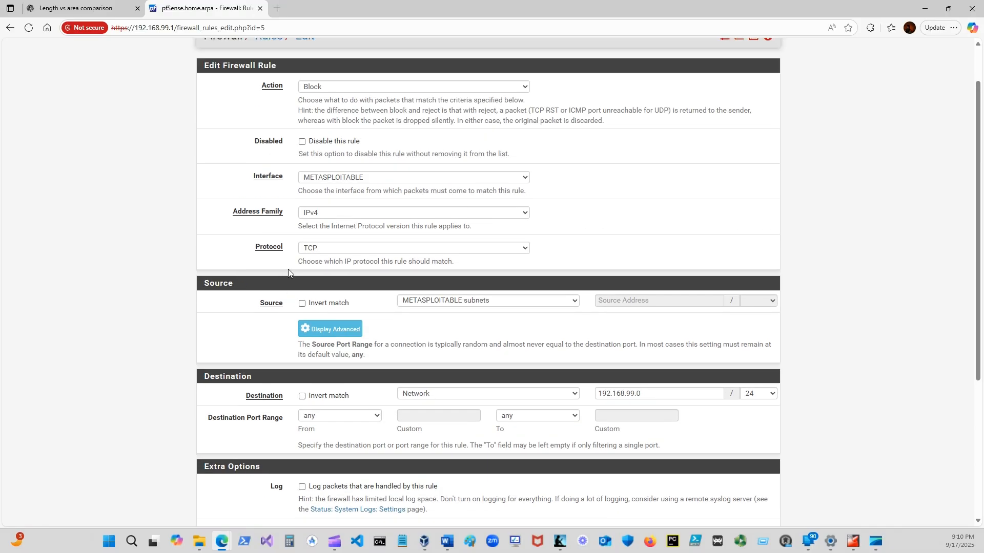
{"action": "left_click", "coordinate": [521, 249]}
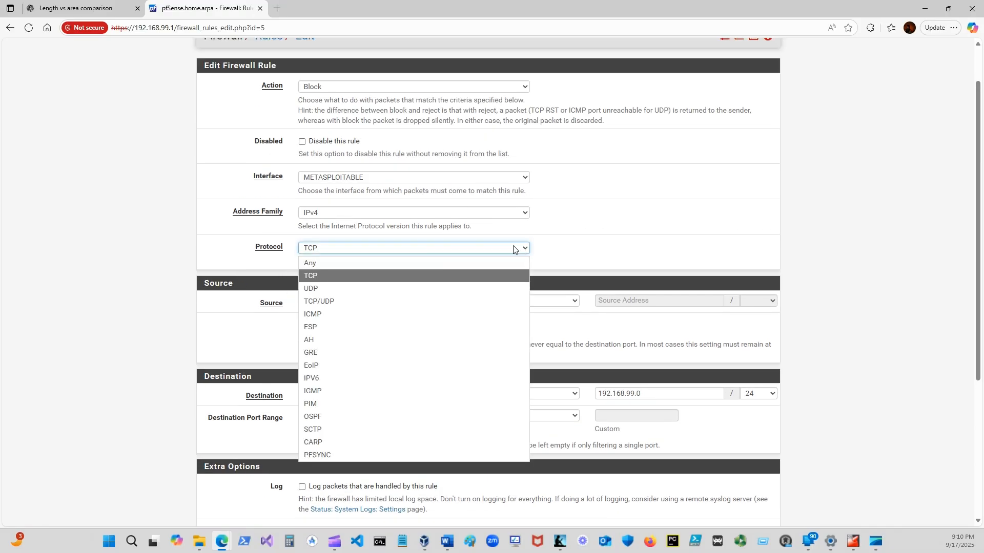
{"action": "left_click", "coordinate": [321, 261]}
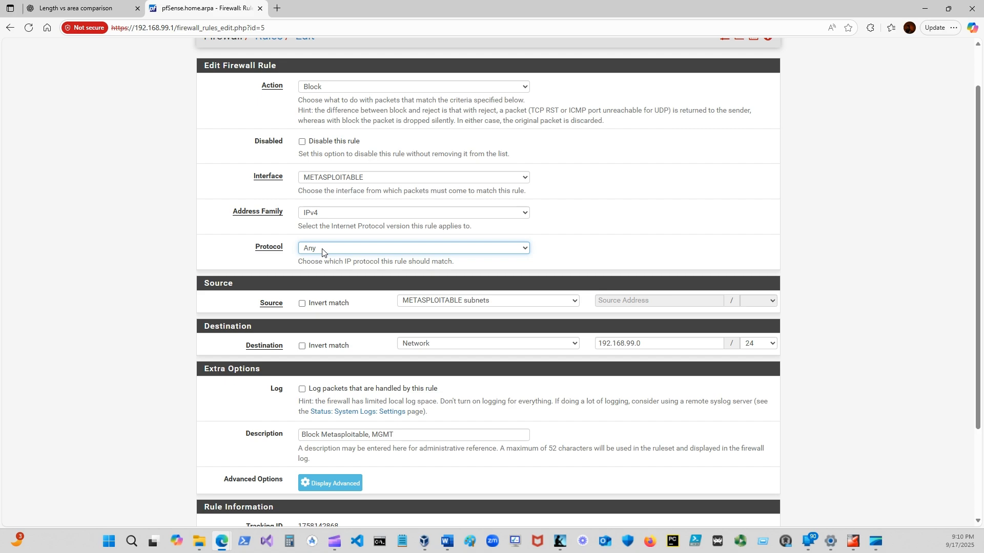
{"action": "scroll", "coordinate": [365, 360], "scroll_direction": "down", "scroll_amount": 3}
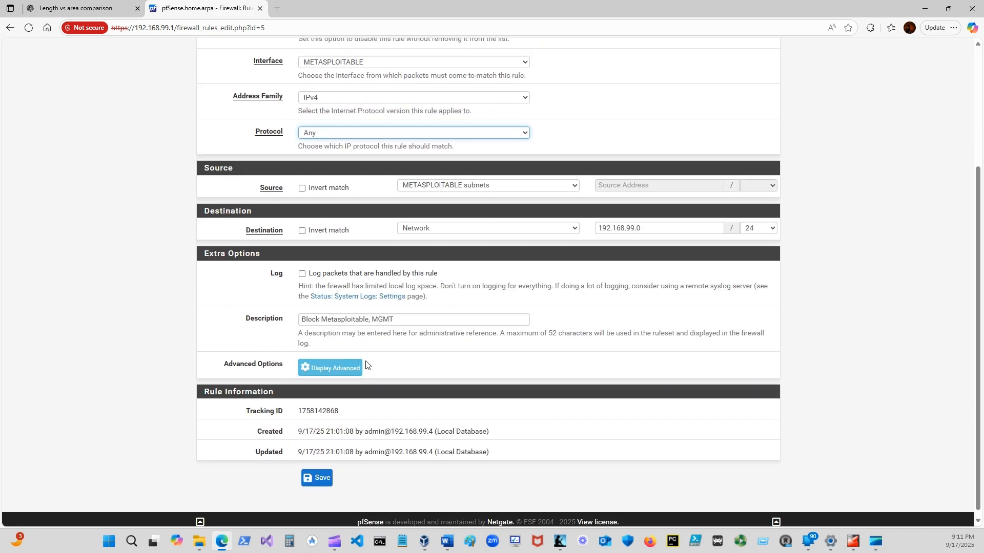
{"action": "left_click", "coordinate": [319, 471]}
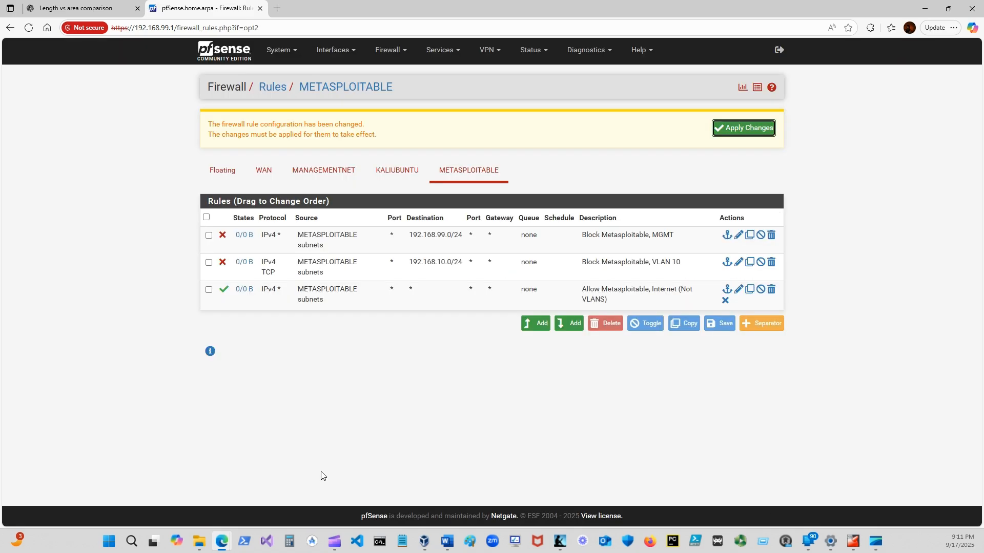
{"action": "left_click", "coordinate": [725, 129]}
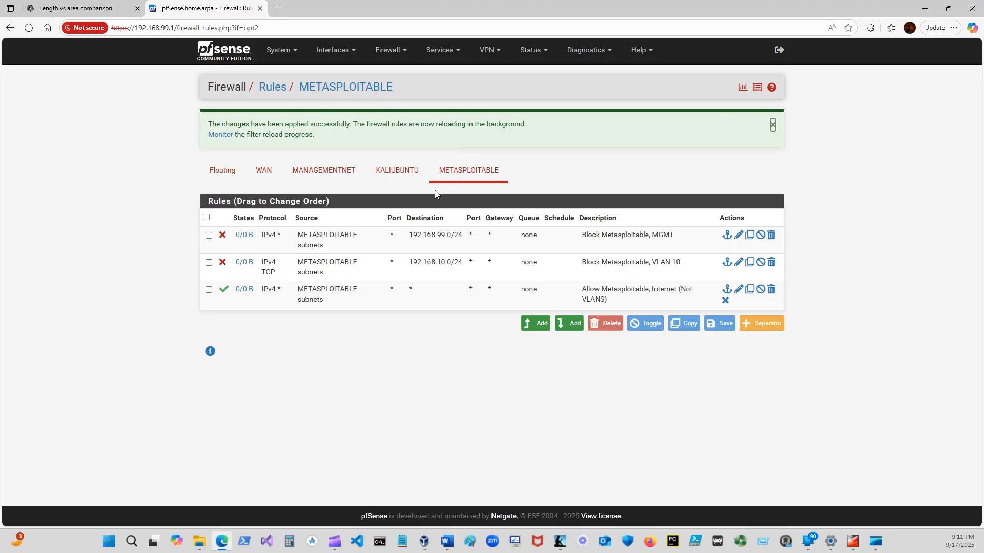
Set the protocol of the "Block Metasploitable, VLAN 10" rule to Any, then save it and apply the firewall changes.
{"action": "left_click", "coordinate": [739, 263]}
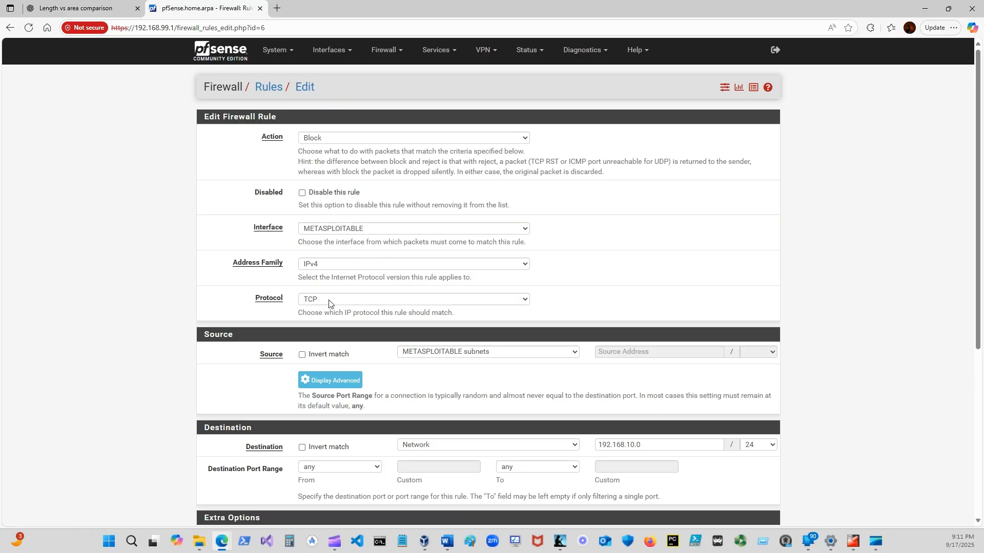
{"action": "left_click", "coordinate": [363, 300]}
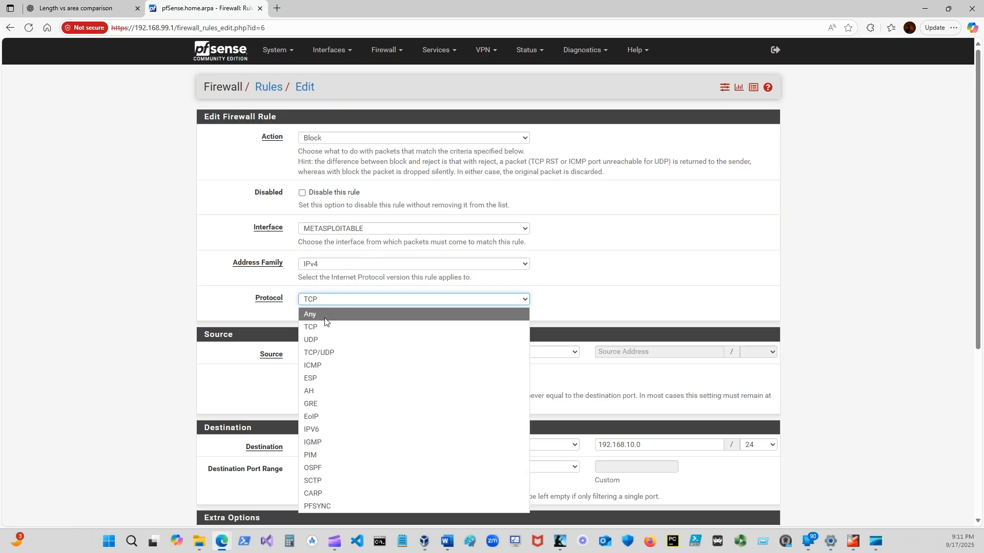
{"action": "left_click", "coordinate": [324, 315]}
{"action": "scroll", "coordinate": [330, 328], "scroll_direction": "down", "scroll_amount": 3}
{"action": "left_click", "coordinate": [312, 474]}
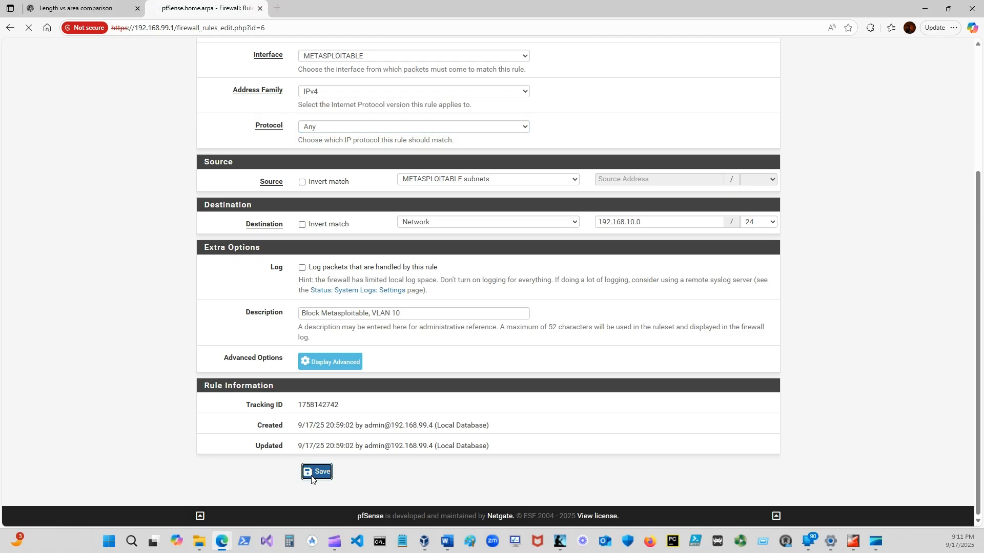
{"action": "left_click", "coordinate": [744, 134]}
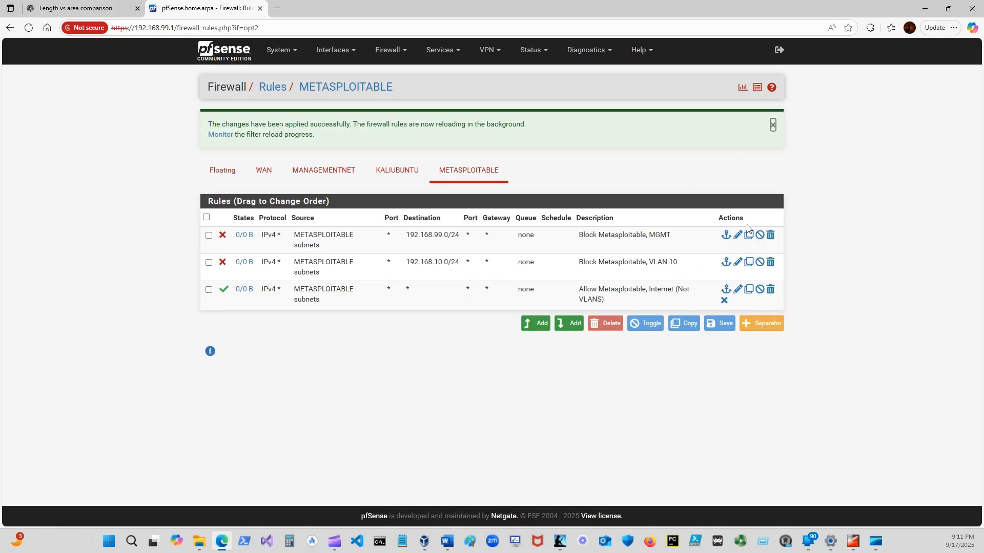
Check the protocol of the METASPLOITABLE internet pass rule, then re-save the rule and apply the firewall changes.
{"action": "left_click", "coordinate": [737, 290]}
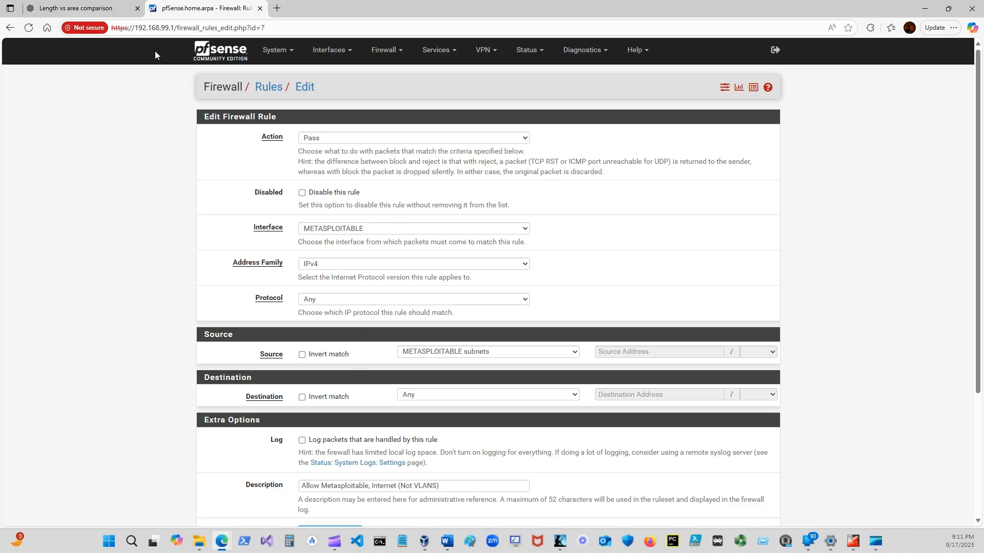
{"action": "scroll", "coordinate": [392, 328], "scroll_direction": "down", "scroll_amount": 3}
{"action": "left_click", "coordinate": [318, 470]}
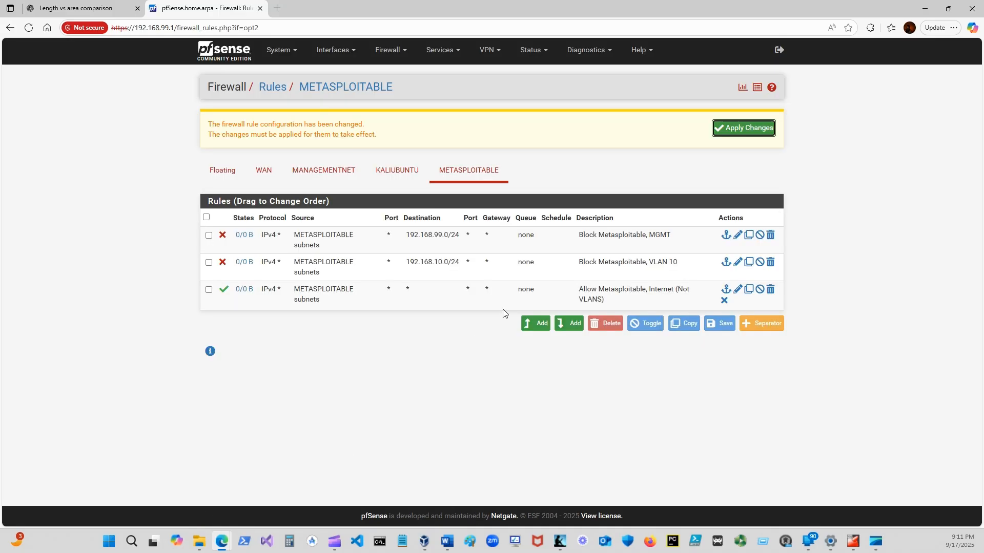
{"action": "left_click", "coordinate": [723, 128]}
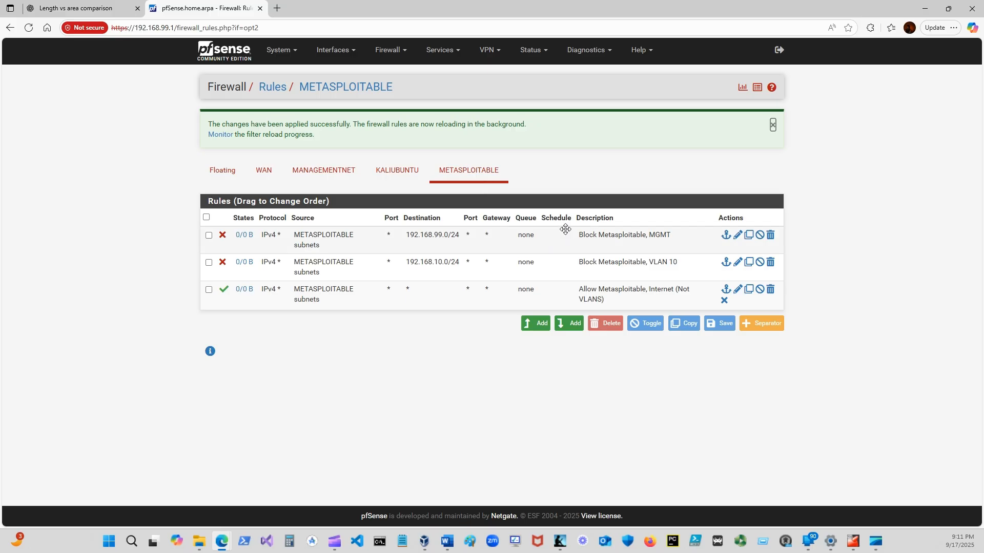
Set the protocol of the KALIUBUNTU rule "Block KaliUbuntu, MGMT" to Any, then save it and apply the firewall changes.
{"action": "left_click", "coordinate": [403, 174]}
{"action": "left_click", "coordinate": [735, 187]}
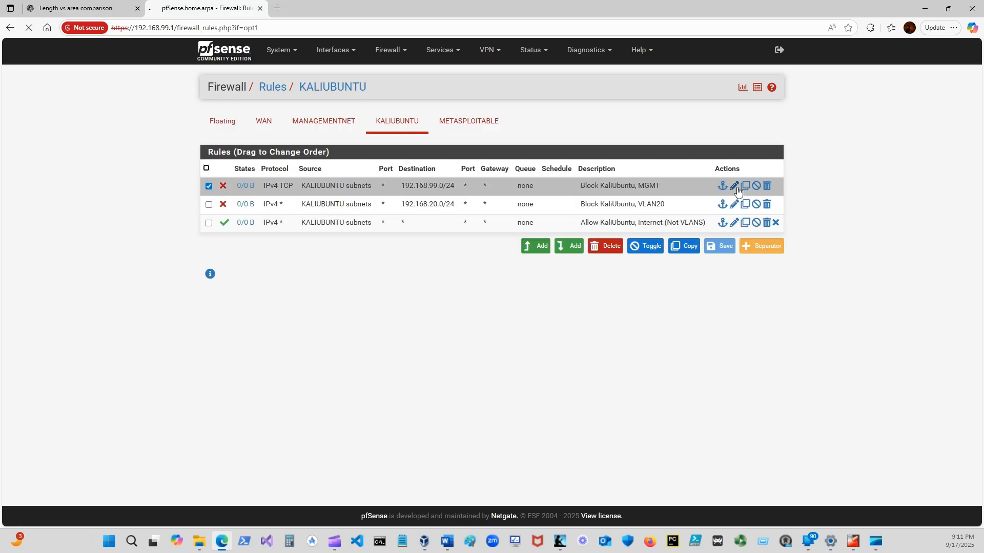
{"action": "left_click", "coordinate": [379, 300]}
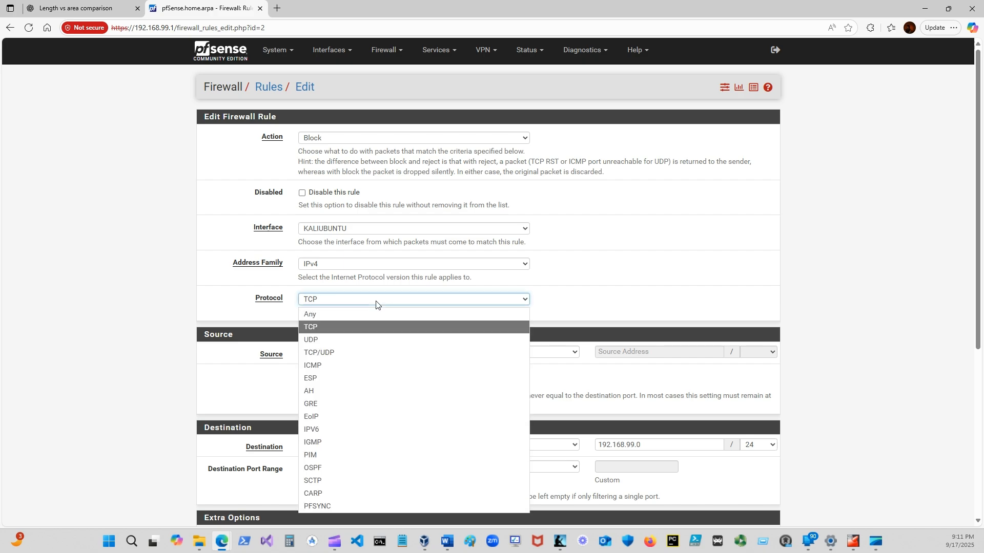
{"action": "left_click", "coordinate": [330, 314]}
{"action": "scroll", "coordinate": [333, 359], "scroll_direction": "down", "scroll_amount": 3}
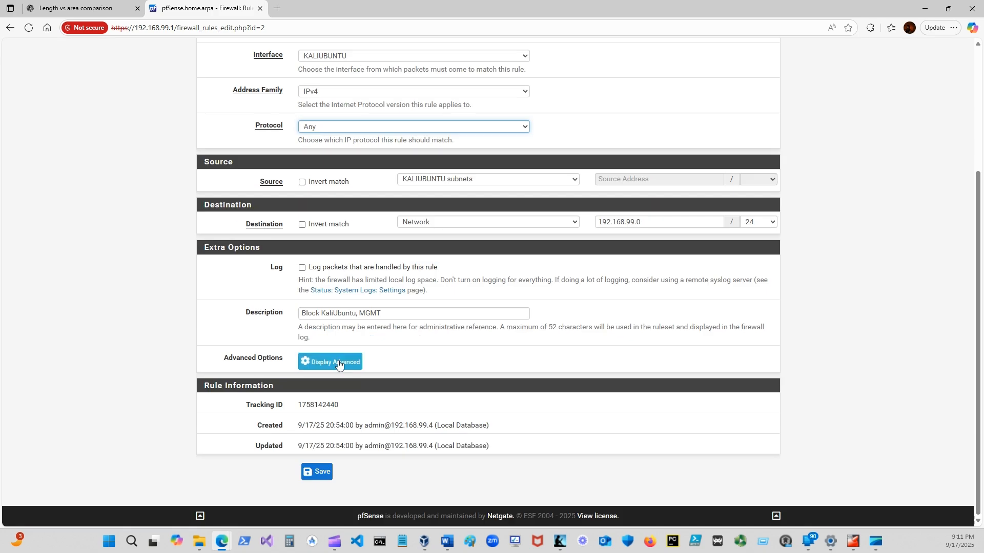
{"action": "left_click", "coordinate": [320, 482]}
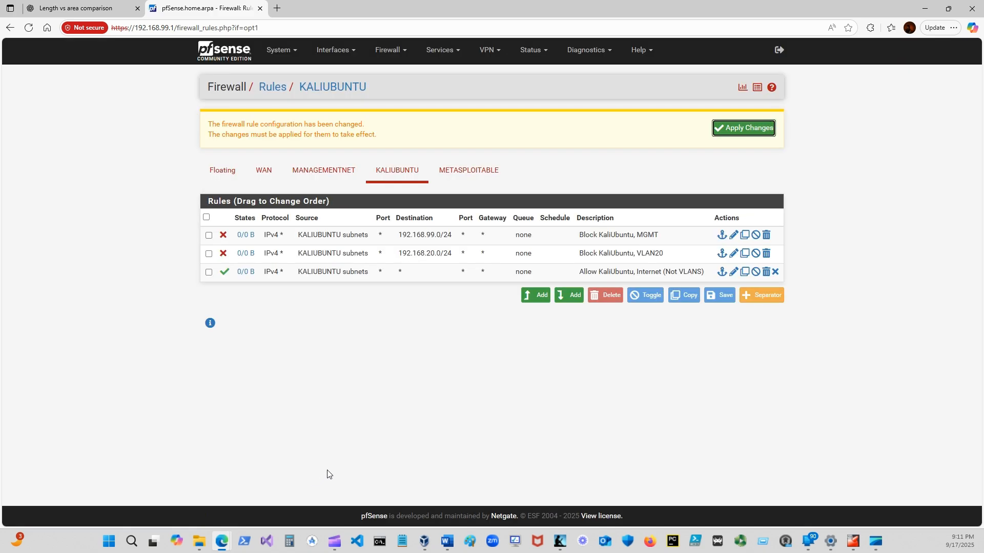
{"action": "left_click", "coordinate": [748, 139]}
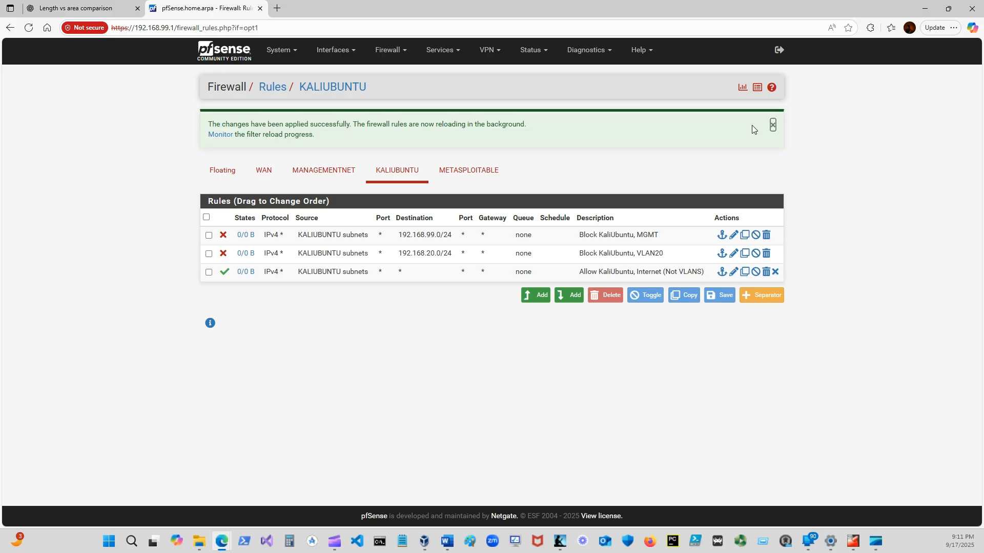
Check the protocol of the "Block KaliUbuntu, VLAN20" rule, then re-save it and apply the firewall changes.
{"action": "left_click", "coordinate": [734, 254]}
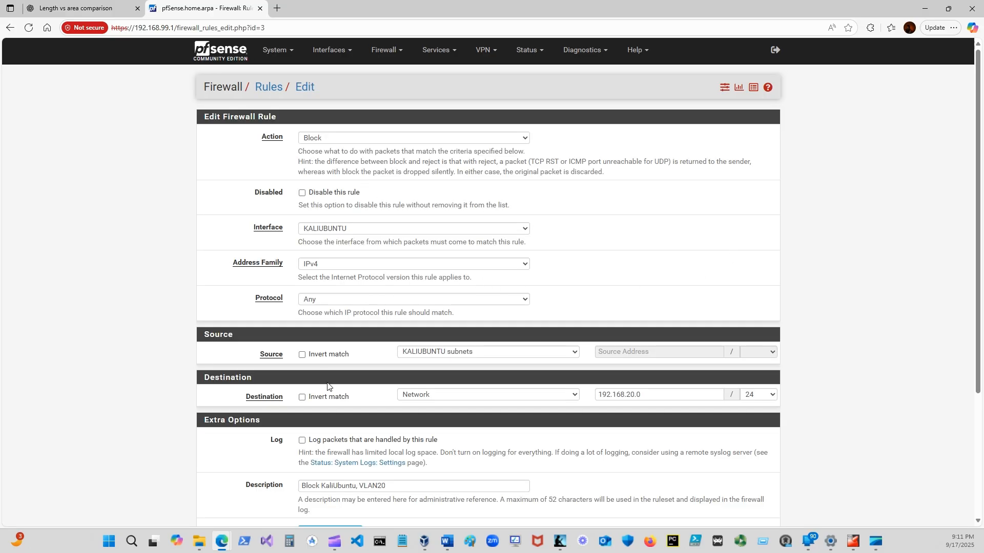
{"action": "scroll", "coordinate": [328, 387], "scroll_direction": "down", "scroll_amount": 3}
{"action": "left_click", "coordinate": [316, 470]}
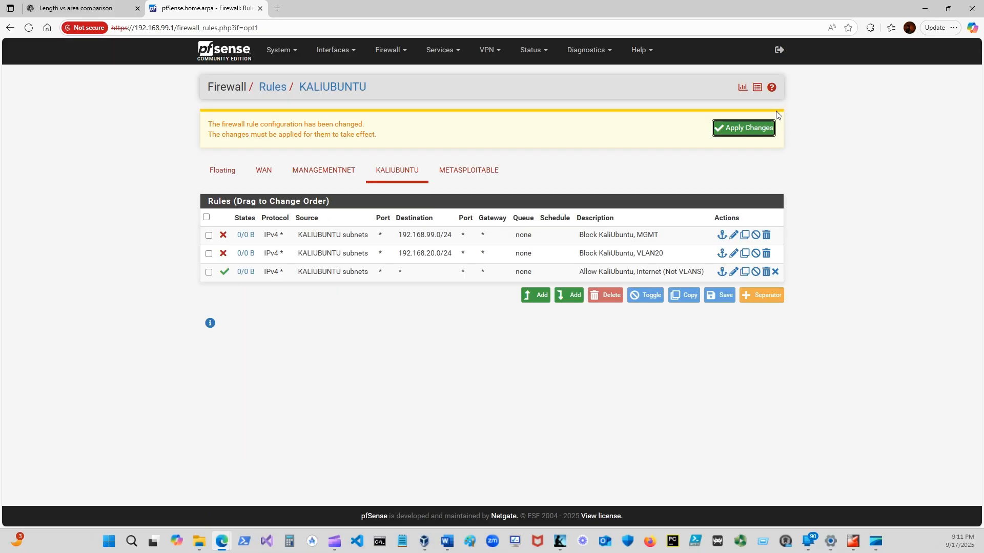
{"action": "left_click", "coordinate": [745, 129]}
Review the settings of the KALIUBUNTU internet pass rule, then re-save it and apply the firewall changes.
{"action": "left_click", "coordinate": [733, 271]}
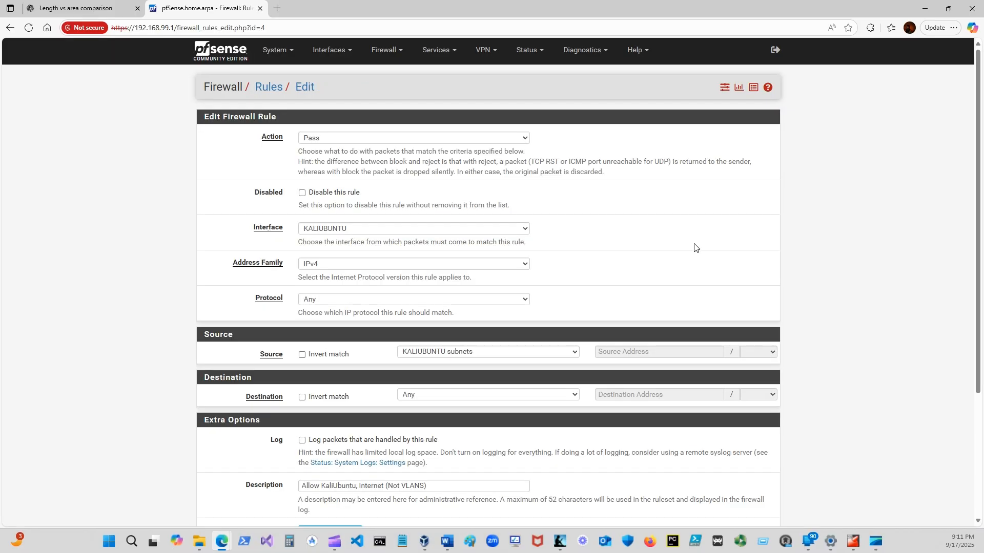
{"action": "scroll", "coordinate": [374, 306], "scroll_direction": "down", "scroll_amount": 2}
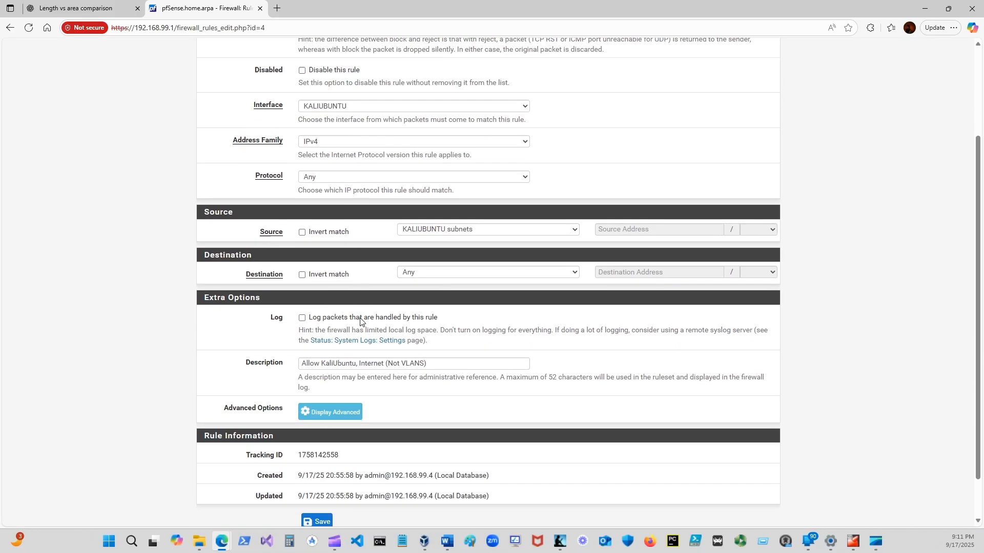
{"action": "scroll", "coordinate": [360, 321], "scroll_direction": "down", "scroll_amount": 2}
{"action": "left_click", "coordinate": [316, 470]}
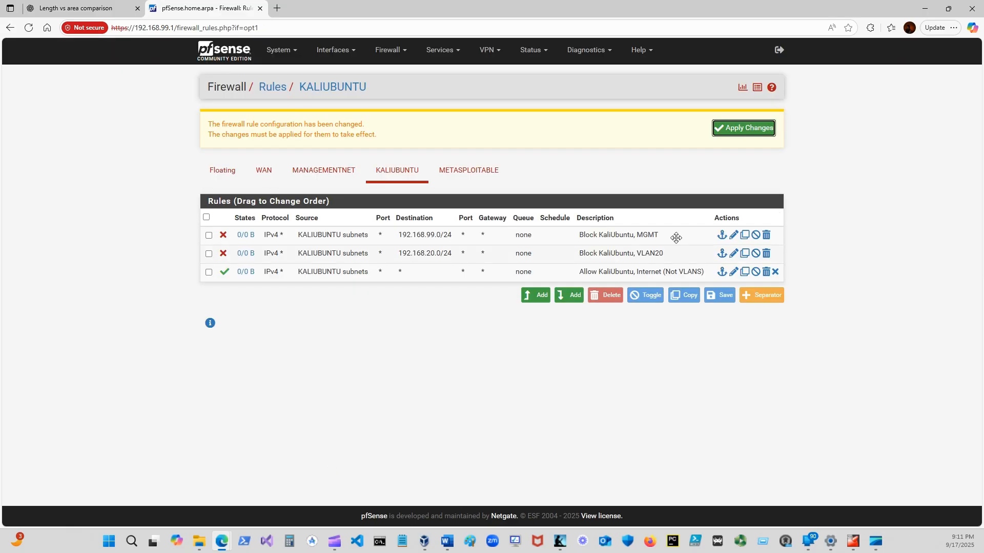
{"action": "left_click", "coordinate": [737, 128]}
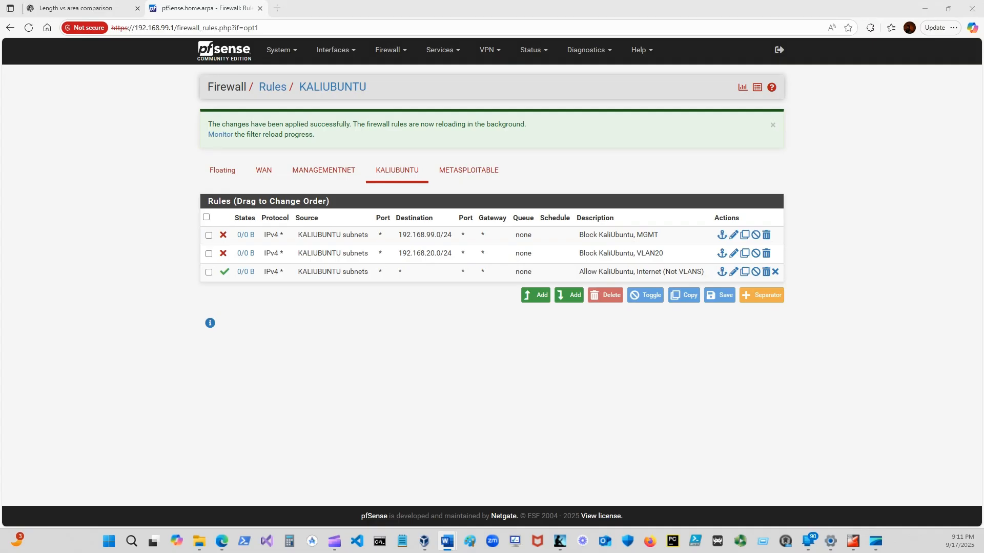
Read the ShadowNet guide in Word, maximized, on clearing firewall states and testing VLAN isolation from Kali.
{"action": "left_click_drag", "start_coordinate": [983, 66], "coordinate": [645, 81]}
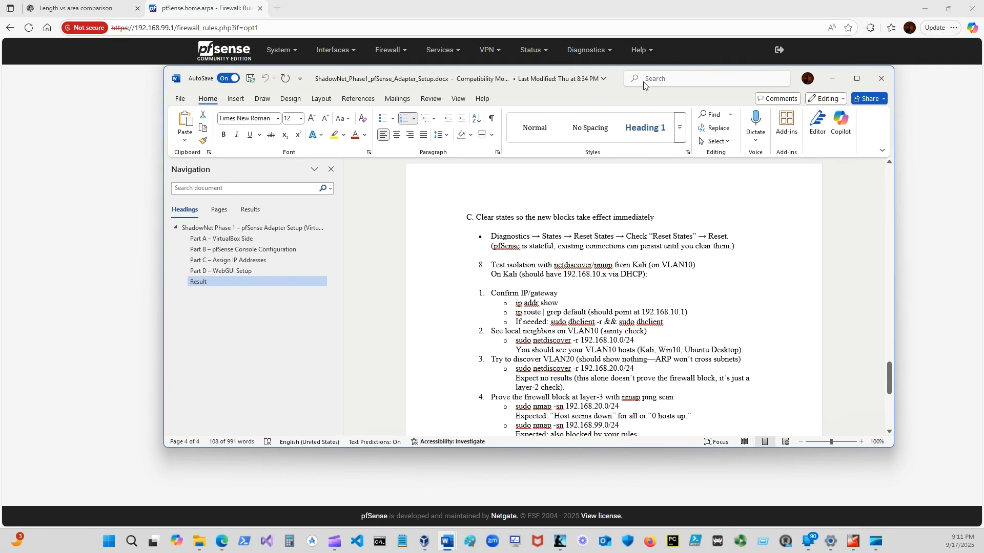
{"action": "left_click", "coordinate": [856, 78]}
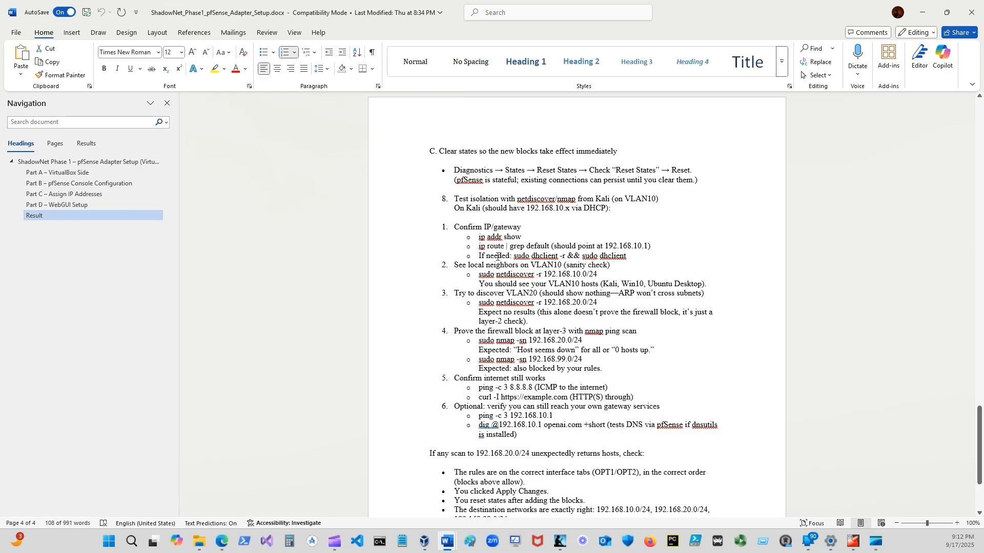
{"action": "left_click_drag", "start_coordinate": [698, 21], "coordinate": [983, 24]}
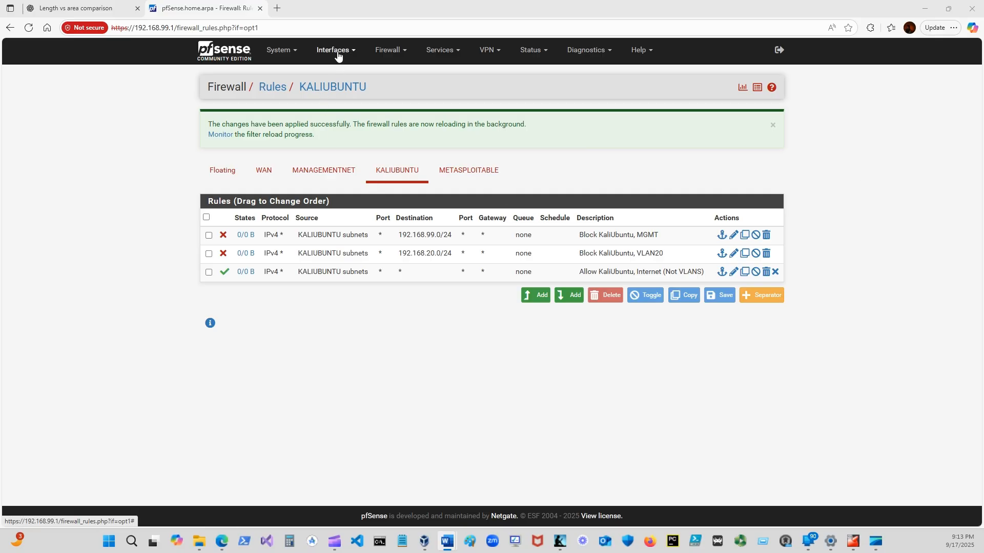
Reset the pfSense firewall state table from the state diagnostics and confirm the reset.
{"action": "left_click", "coordinate": [608, 53]}
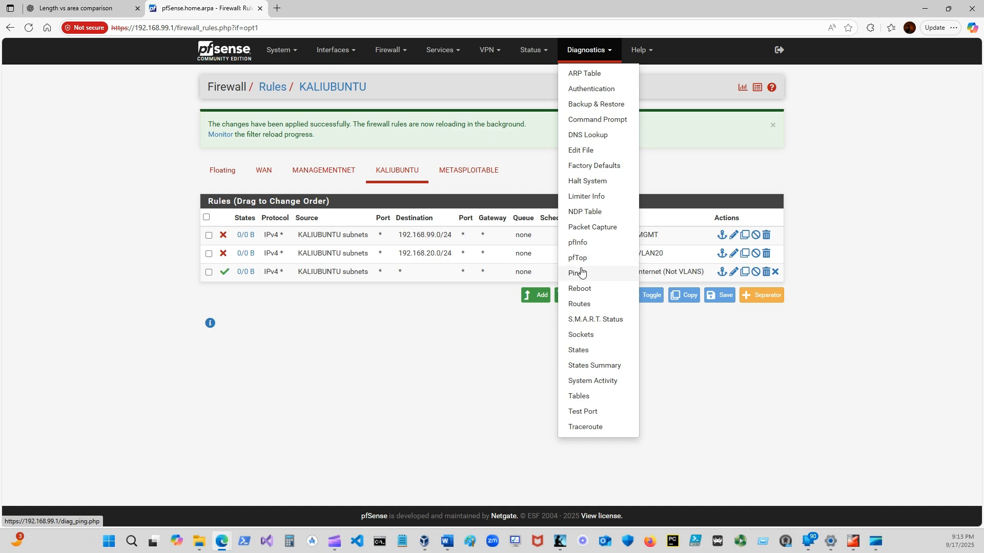
{"action": "left_click", "coordinate": [581, 353]}
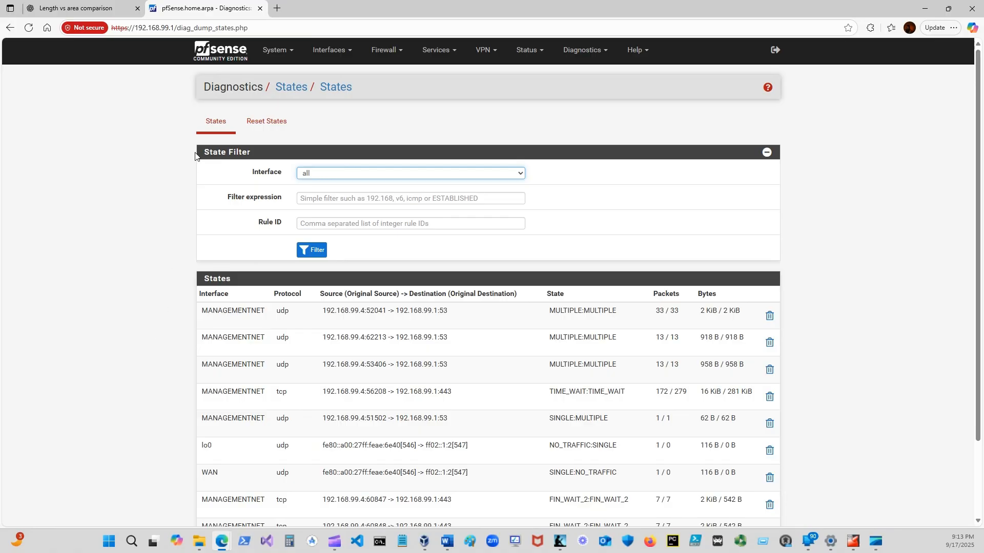
{"action": "left_click", "coordinate": [284, 122]}
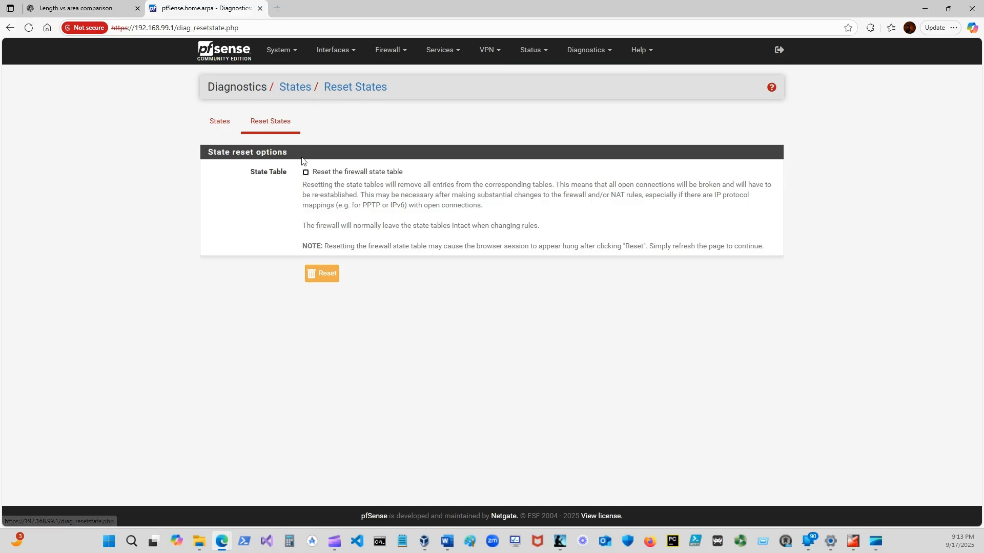
{"action": "left_click", "coordinate": [306, 172]}
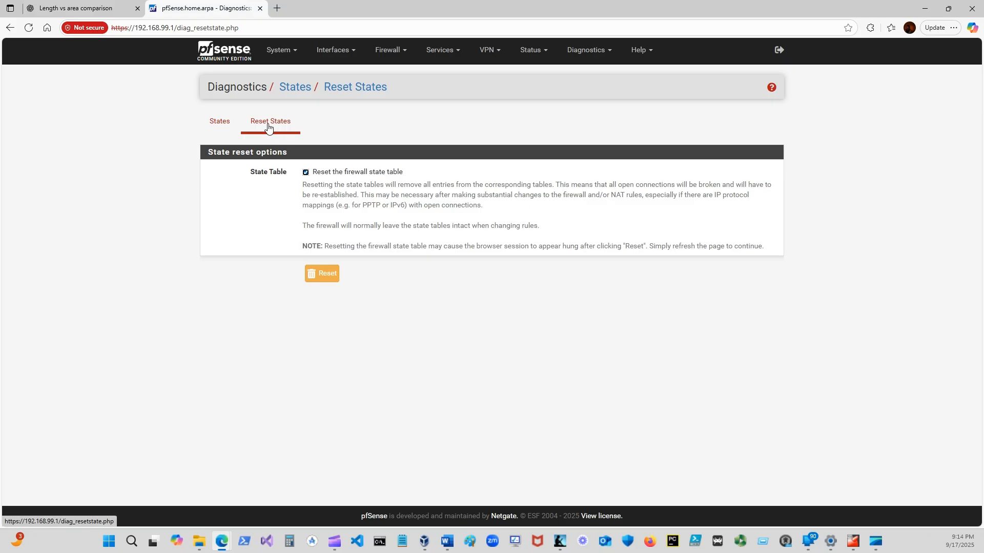
{"action": "left_click", "coordinate": [322, 273]}
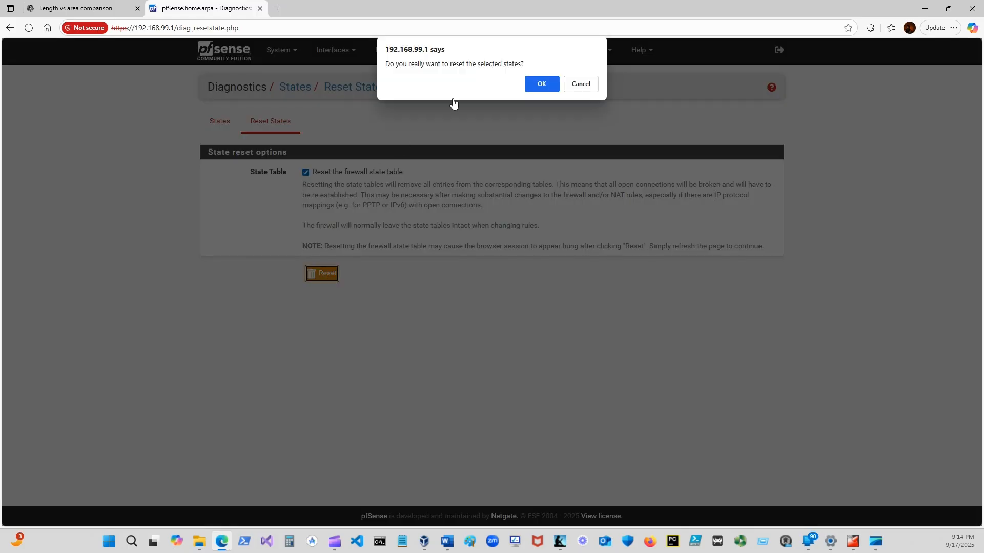
{"action": "left_click", "coordinate": [545, 82]}
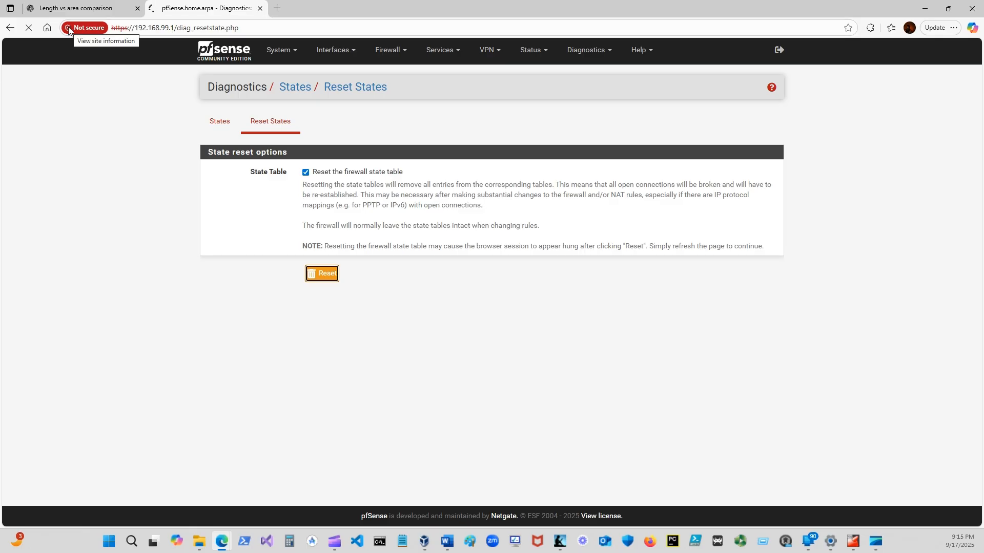
{"action": "left_click", "coordinate": [85, 29]}
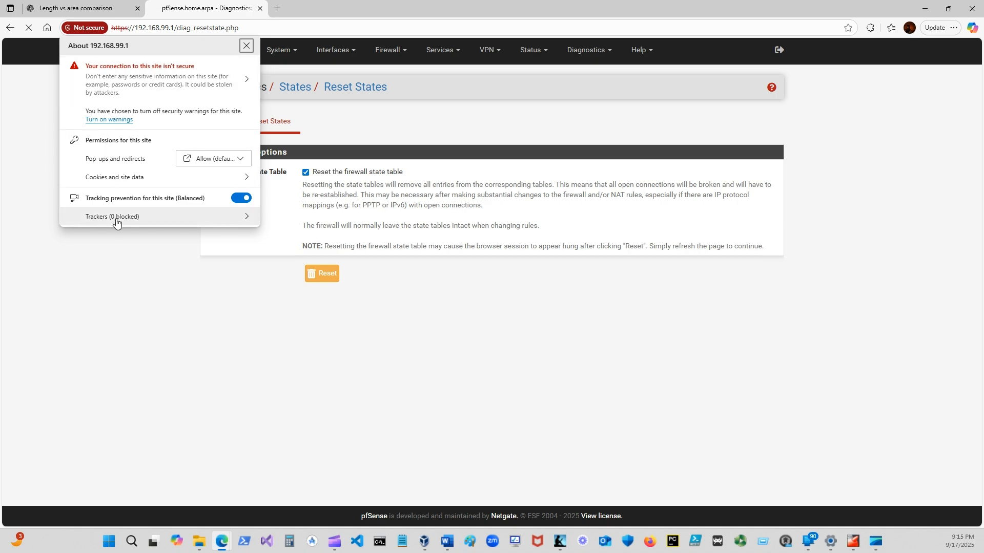
{"action": "left_click", "coordinate": [135, 323]}
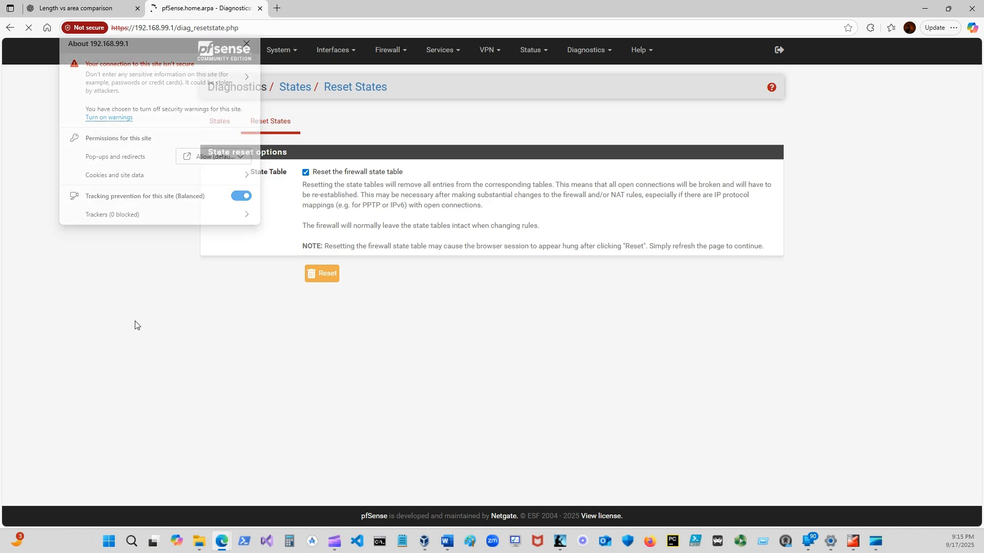
{"action": "left_click", "coordinate": [45, 28]}
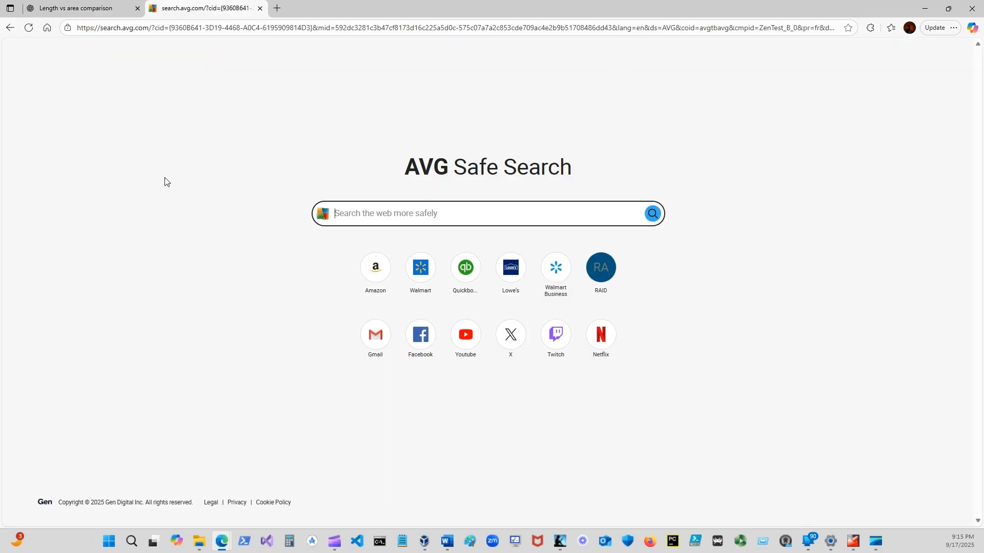
Replace the current browser tab with a fresh one, then load and refresh the pfSense dashboard at 192.168.99.1.
{"action": "left_click", "coordinate": [277, 9]}
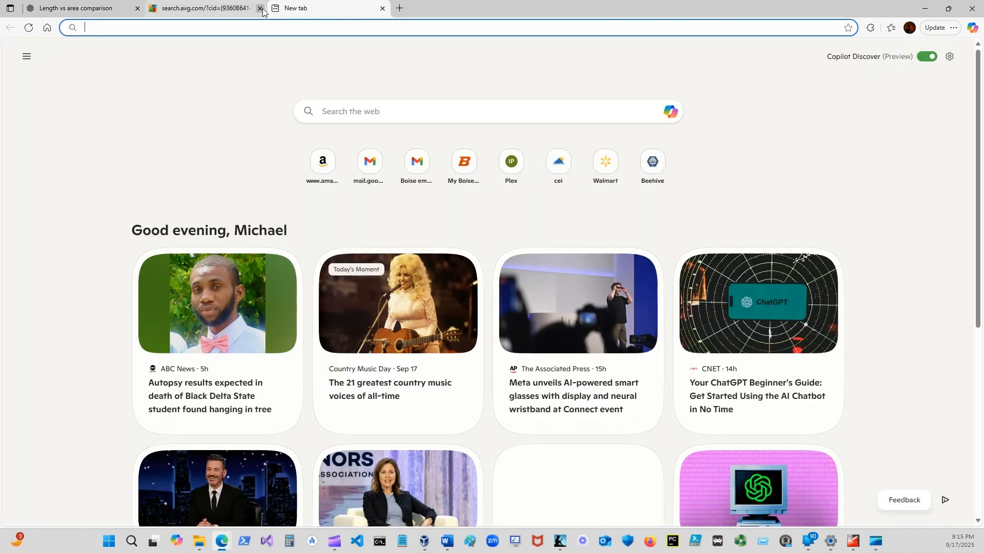
{"action": "left_click", "coordinate": [260, 8]}
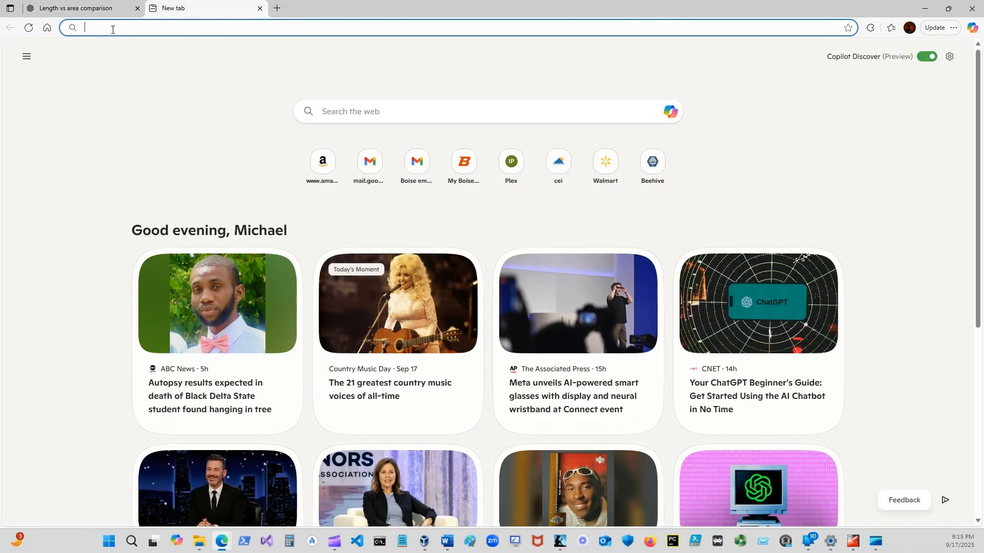
{"action": "type", "text": "192.168"}
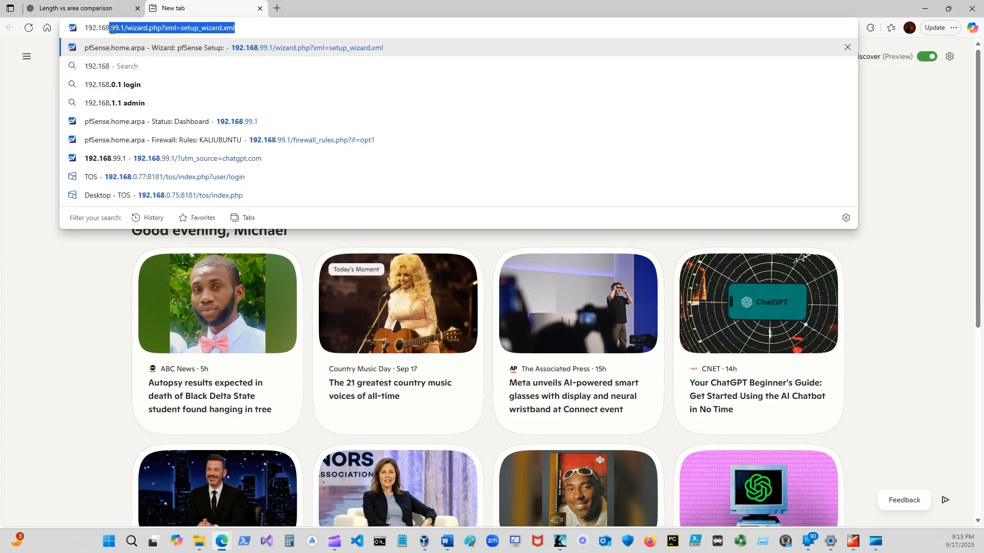
{"action": "type", "text": "."}
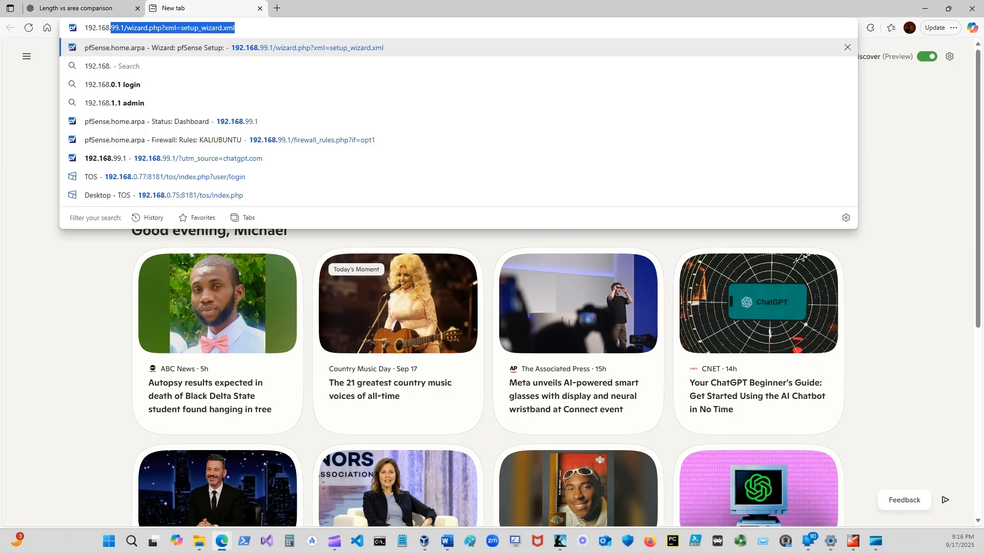
{"action": "key", "text": "Return"}
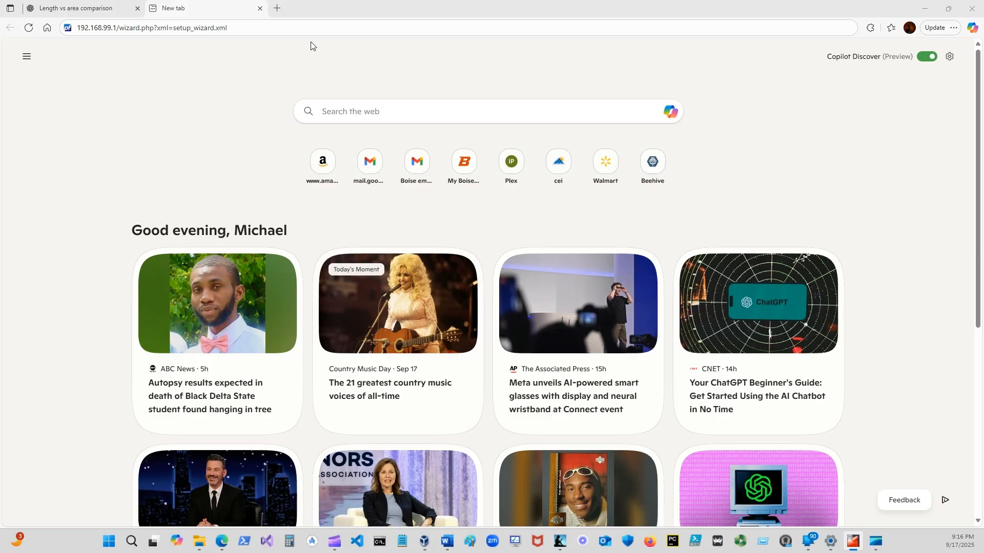
{"action": "left_click_drag", "start_coordinate": [244, 29], "coordinate": [124, 26]}
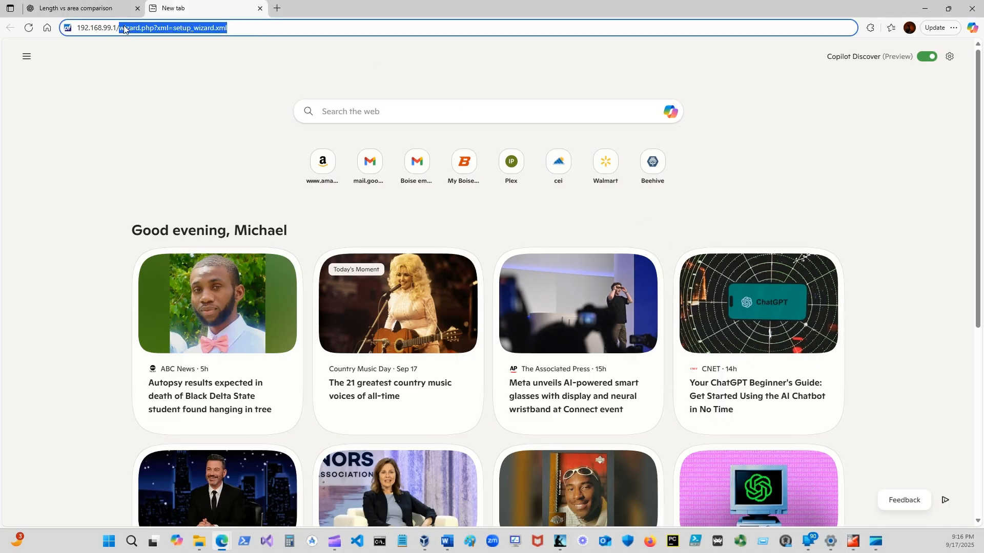
{"action": "key", "text": "BackSpace"}
{"action": "key", "text": "BackSpace"}
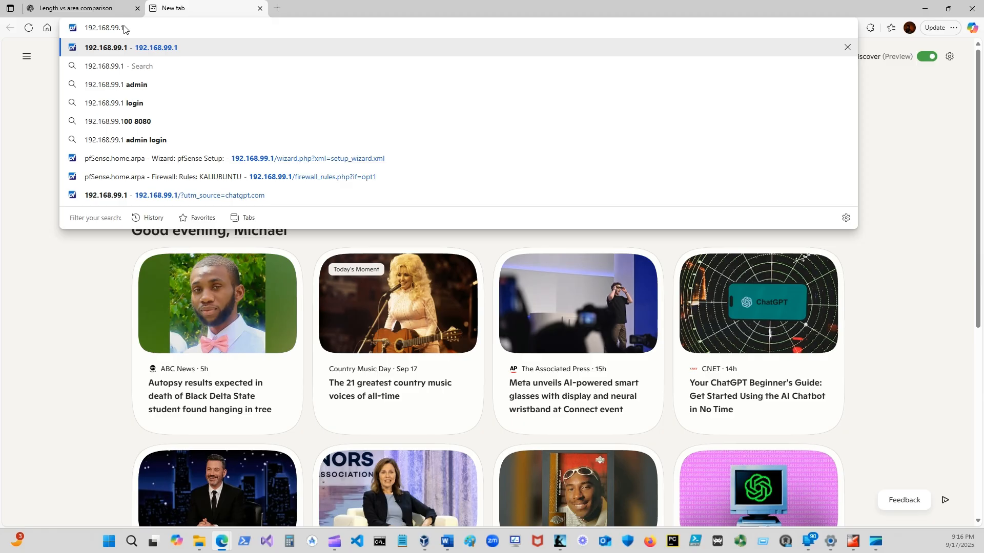
{"action": "key", "text": "Return"}
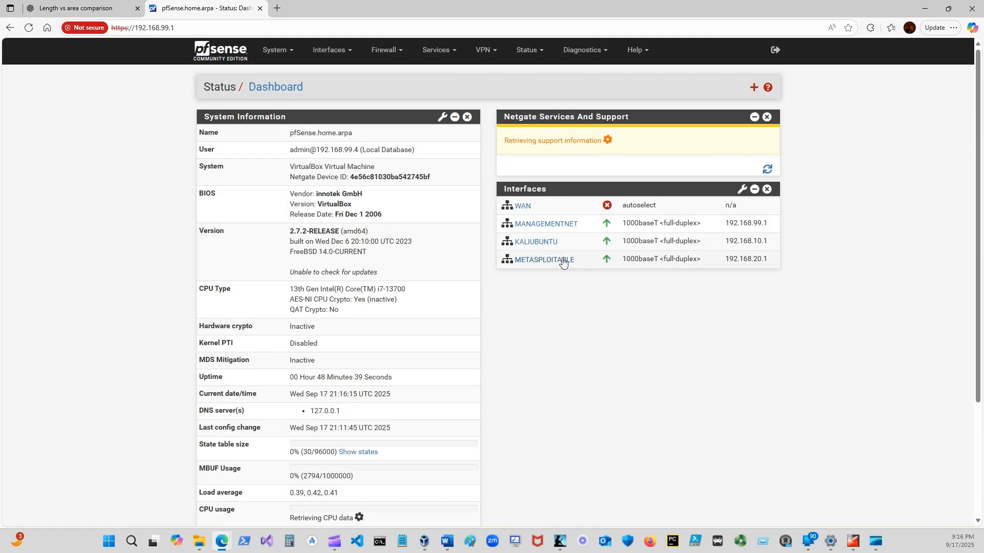
{"action": "left_click", "coordinate": [29, 28]}
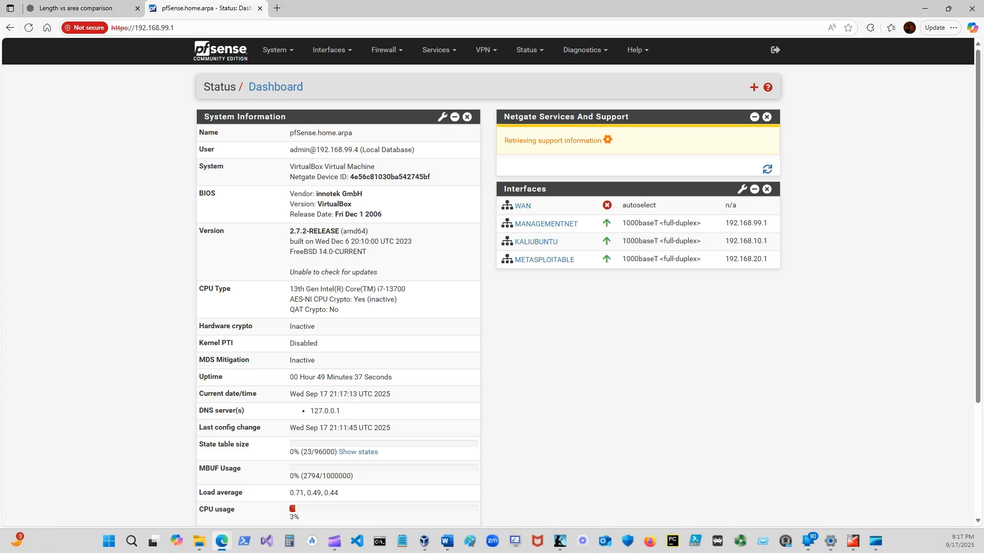
Switch to the Kali Linux virtual machine in VirtualBox and dismiss the keyboard capture and mouse integration notifications.
{"action": "key", "text": "alt+Tab"}
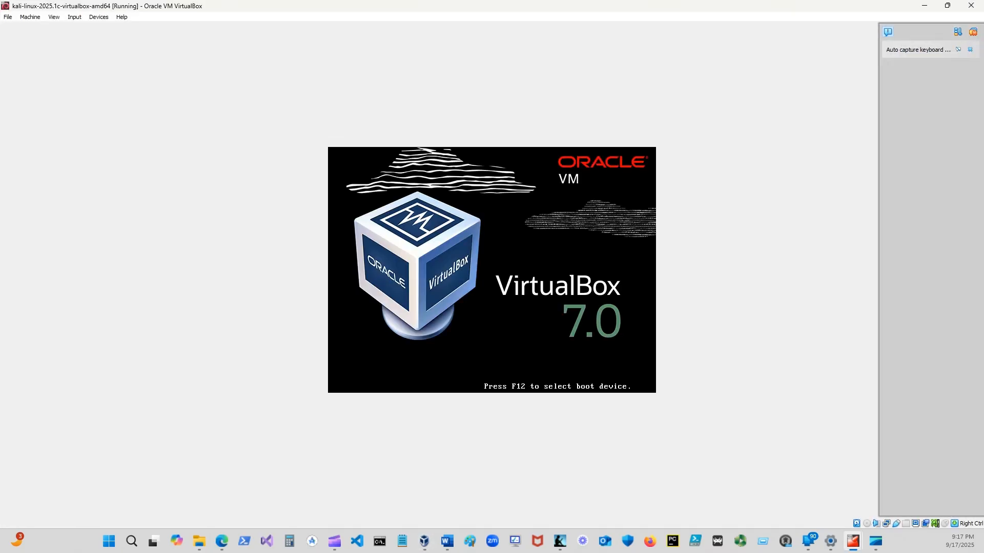
{"action": "left_click", "coordinate": [969, 50]}
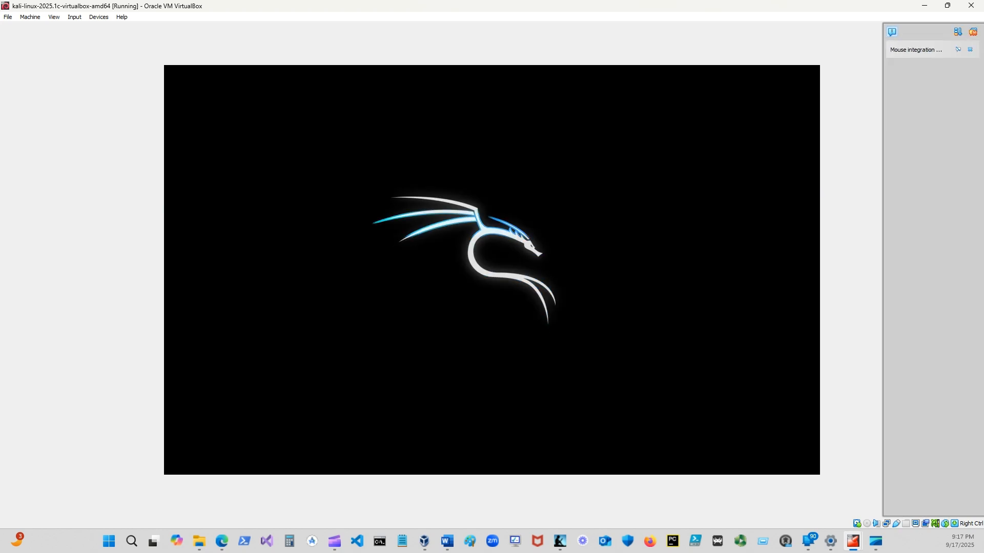
{"action": "left_click", "coordinate": [970, 50]}
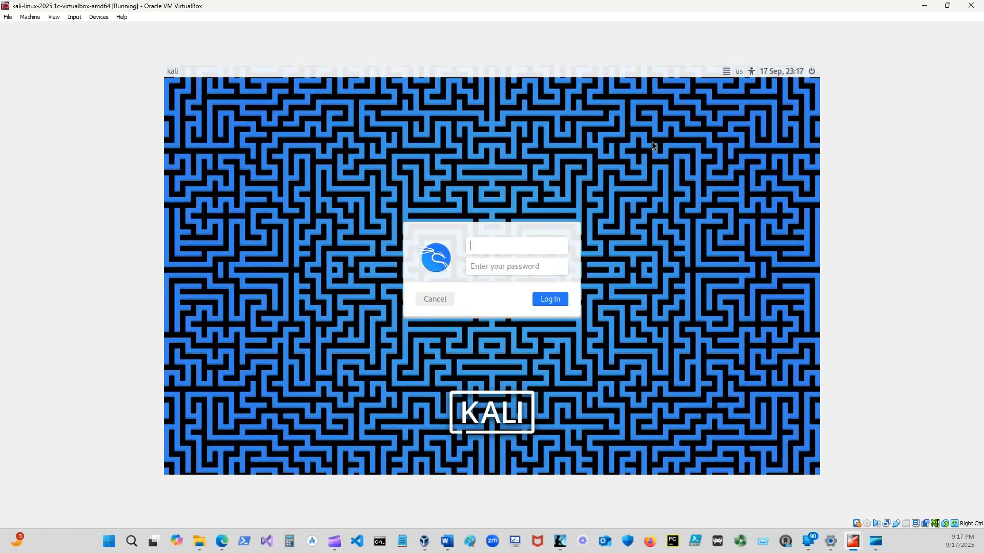
Log in to the Kali desktop with the account username and password.
{"action": "left_click", "coordinate": [496, 249]}
{"action": "type", "text": "kali"}
{"action": "key", "text": "Tab"}
{"action": "type", "text": "kali"}
{"action": "key", "text": "Return"}
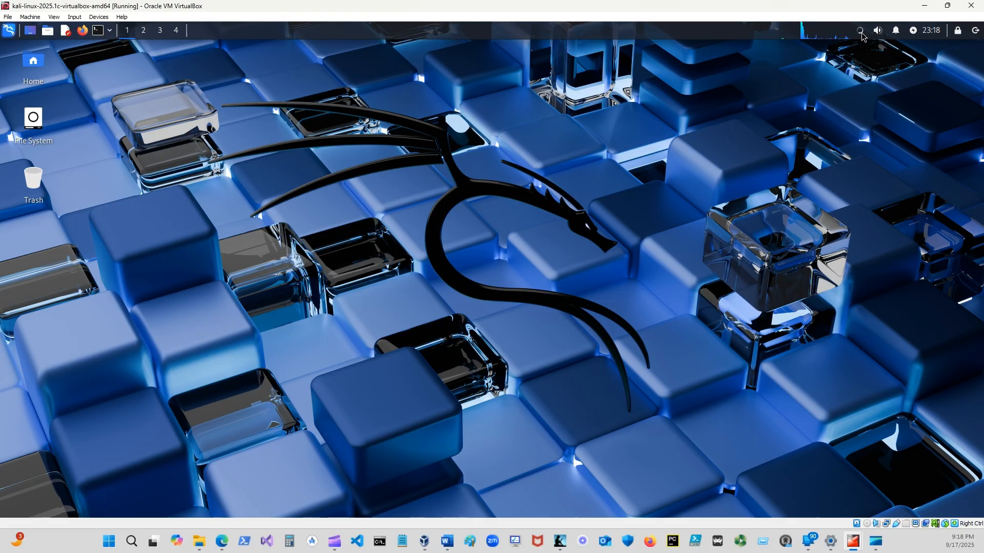
Open a terminal in Kali and check the network interface configuration with ifconfig.
{"action": "left_click", "coordinate": [96, 37]}
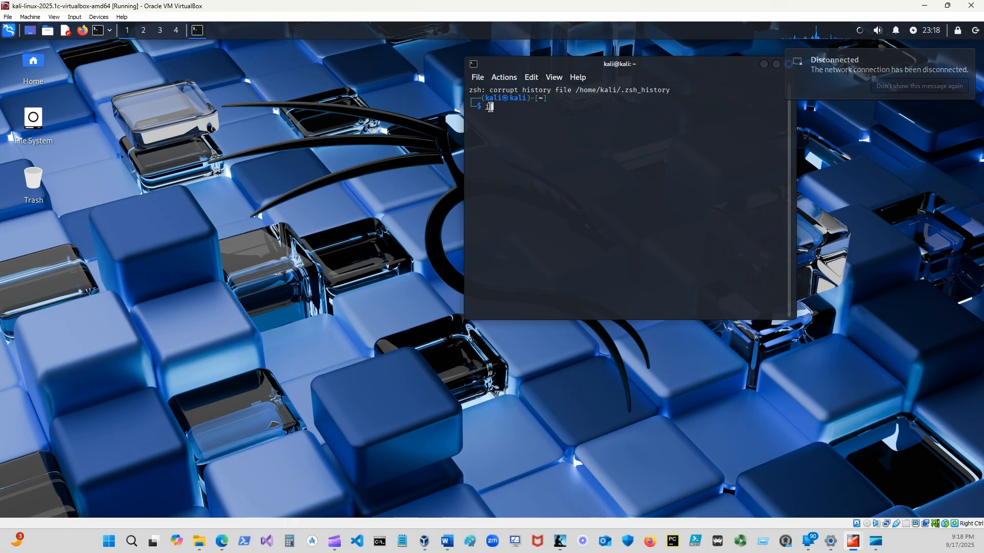
{"action": "type", "text": "ifcong"}
{"action": "key", "text": "BackSpace"}
{"action": "type", "text": "f"}
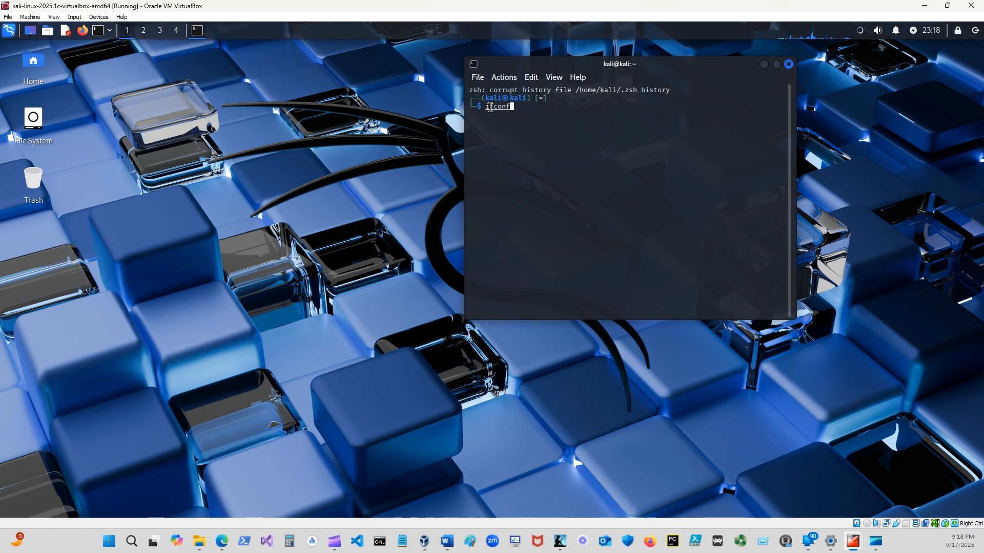
{"action": "type", "text": "ig"}
{"action": "key", "text": "Return"}
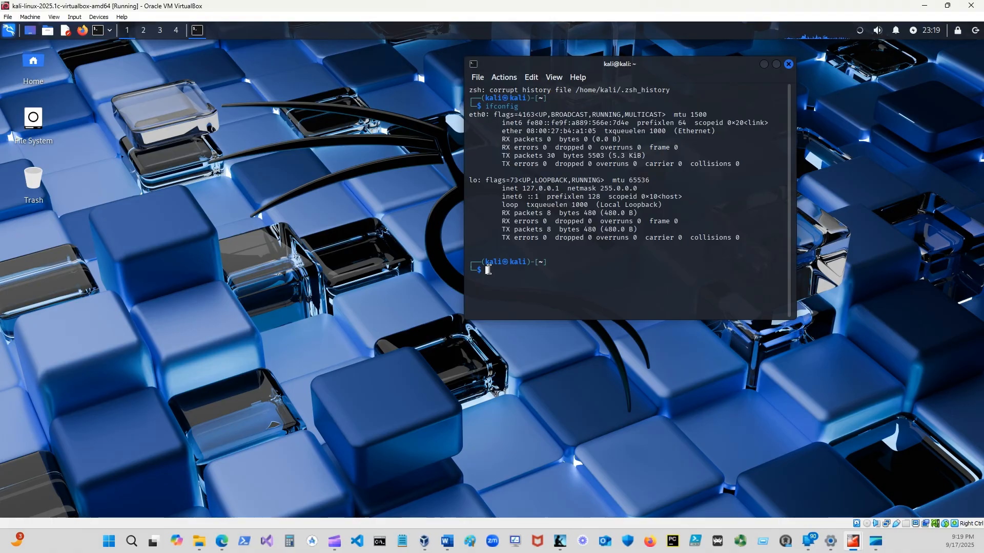
Scan for network hosts with netdiscover, rerunning the command through sudo and entering the account password.
{"action": "type", "text": "netdiscover"}
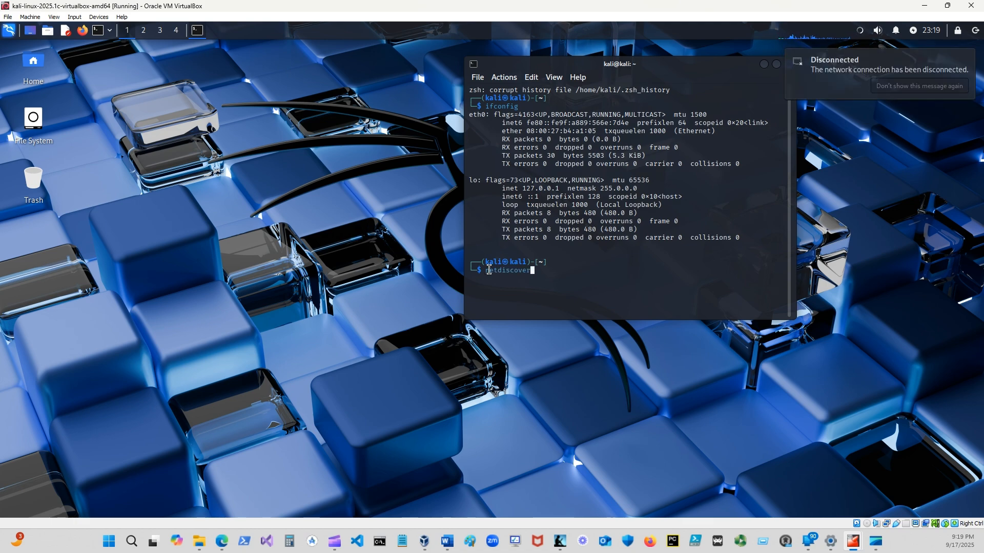
{"action": "key", "text": "Return"}
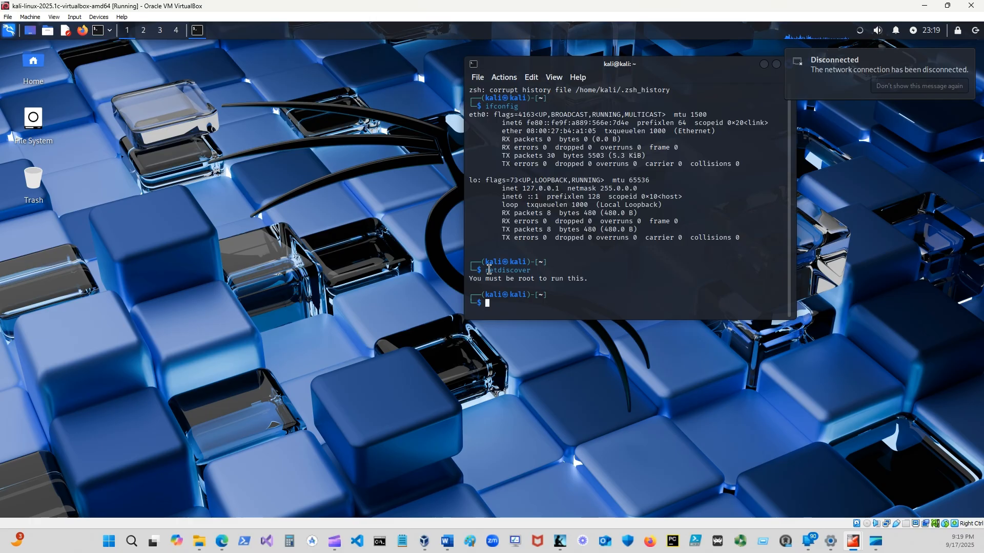
{"action": "type", "text": "sudo !!"}
{"action": "key", "text": "Return"}
{"action": "key", "text": "Return"}
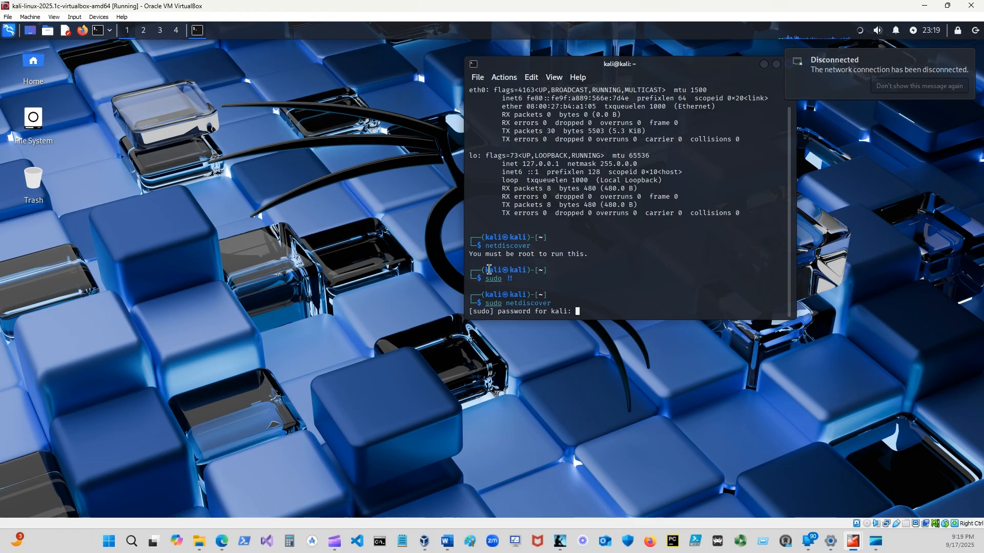
{"action": "key", "text": "Return"}
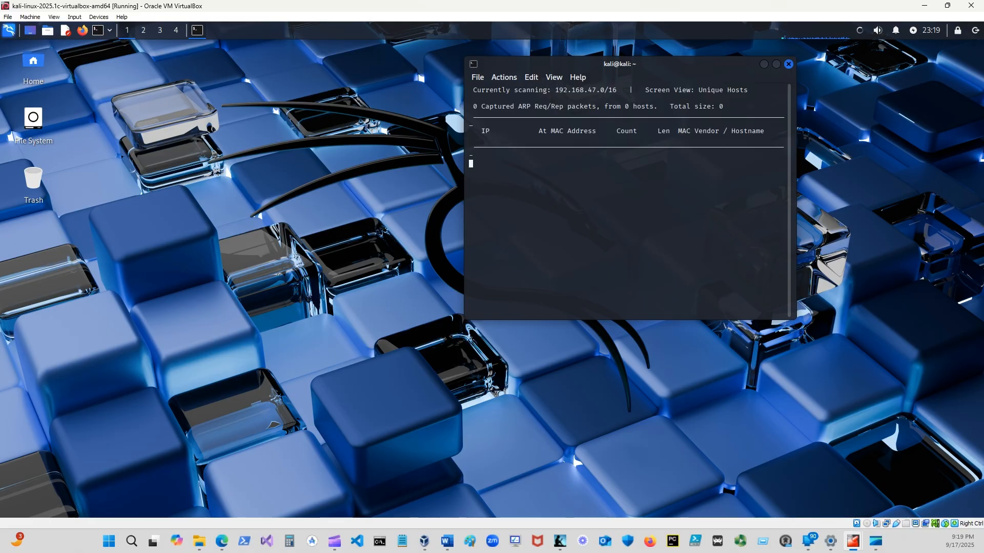
Move the netdiscover terminal aside and open a second terminal next to it.
{"action": "left_click_drag", "start_coordinate": [727, 67], "coordinate": [705, 93]}
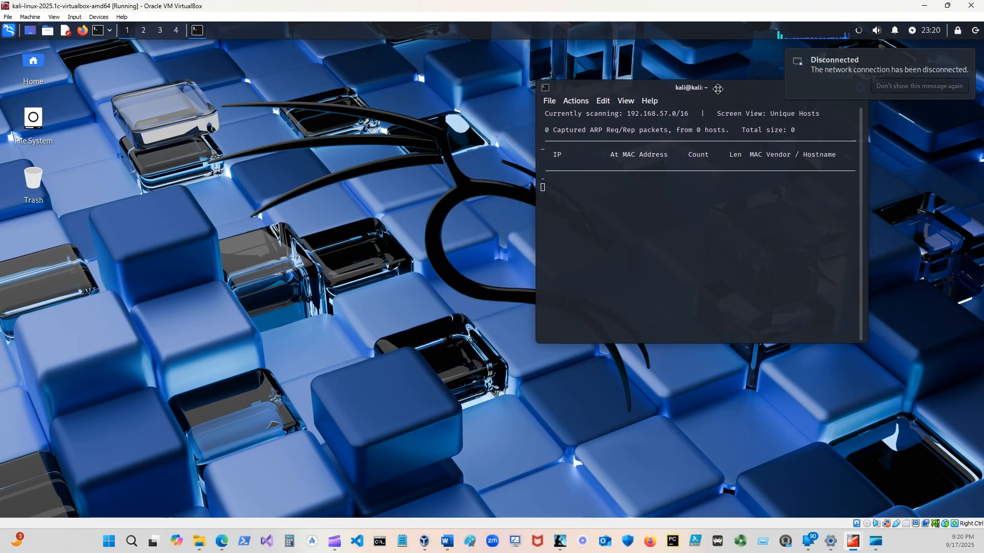
{"action": "left_click", "coordinate": [97, 31]}
{"action": "left_click_drag", "start_coordinate": [711, 62], "coordinate": [445, 90]}
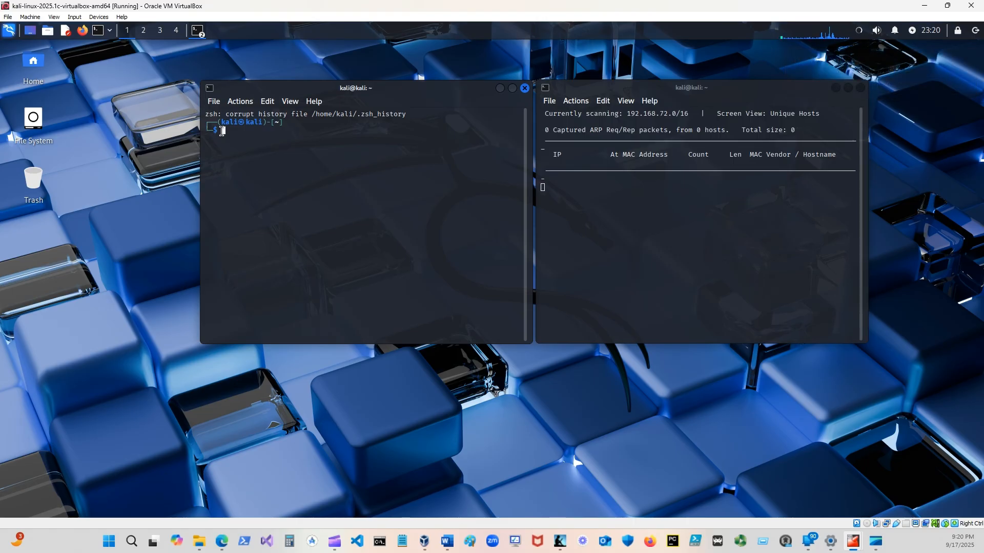
Show the interface addresses with ip addr show in the second terminal, then reposition and widen that terminal.
{"action": "type", "text": "ip addr"}
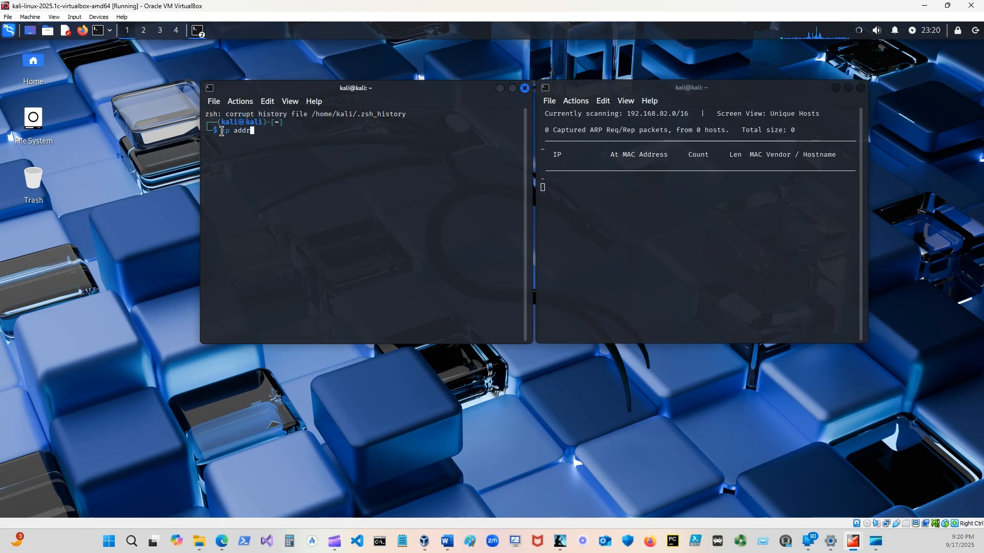
{"action": "type", "text": " show"}
{"action": "key", "text": "Return"}
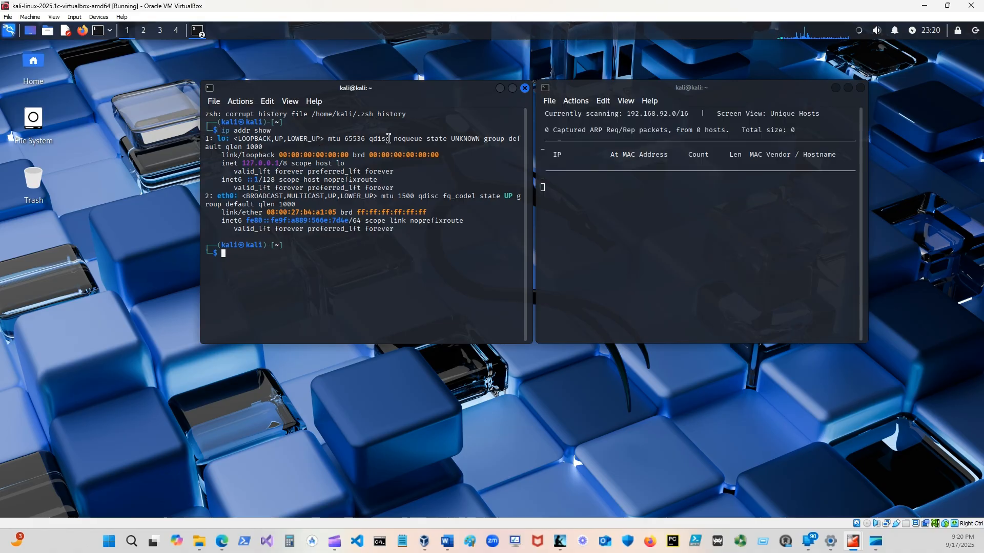
{"action": "left_click_drag", "start_coordinate": [462, 86], "coordinate": [423, 83]}
{"action": "left_click_drag", "start_coordinate": [488, 150], "coordinate": [514, 150]}
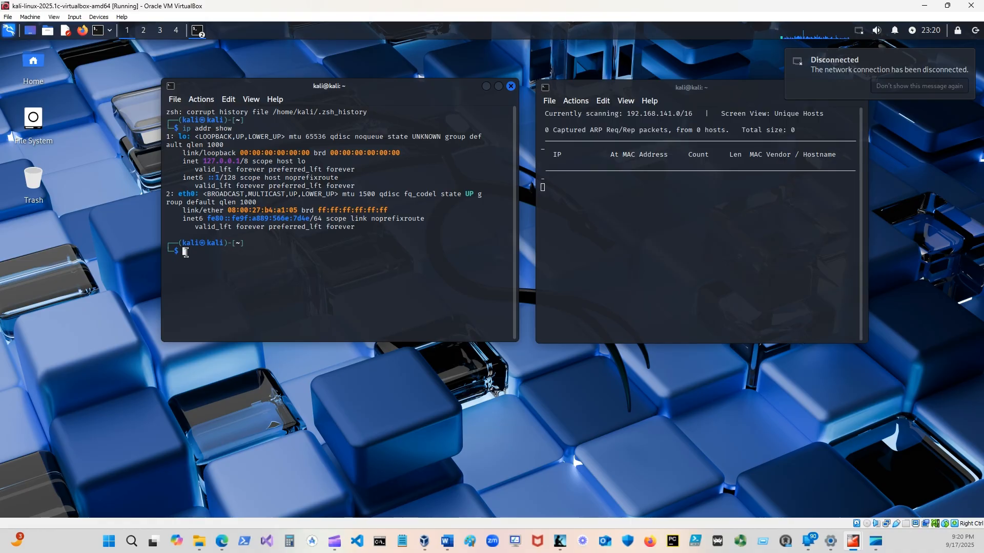
Check the default gateway by running ip route | grep default.
{"action": "type", "text": "ip route"}
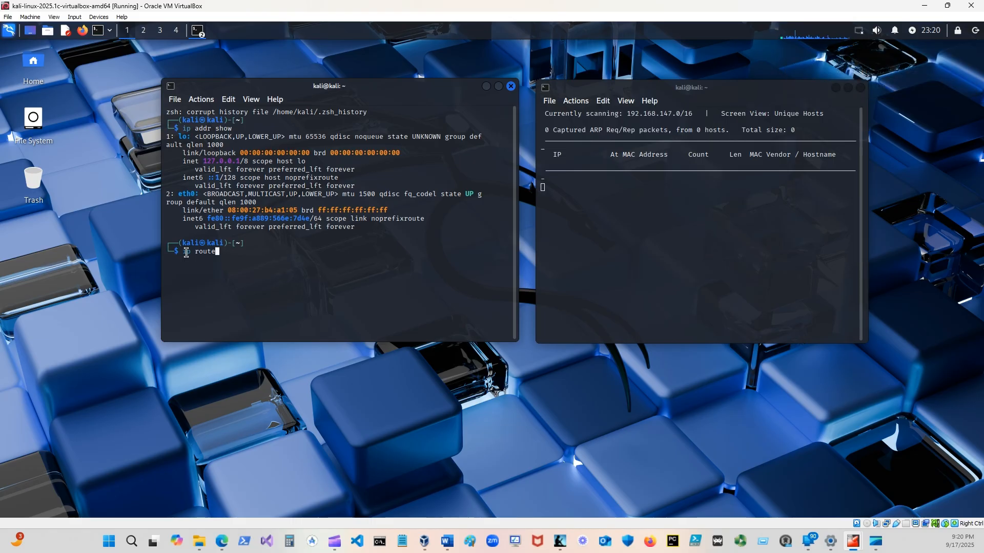
{"action": "type", "text": " | gre"}
{"action": "key", "text": "BackSpace"}
{"action": "key", "text": "BackSpace"}
{"action": "key", "text": "BackSpace"}
{"action": "key", "text": "BackSpace"}
{"action": "key", "text": "BackSpace"}
{"action": "key", "text": "BackSpace"}
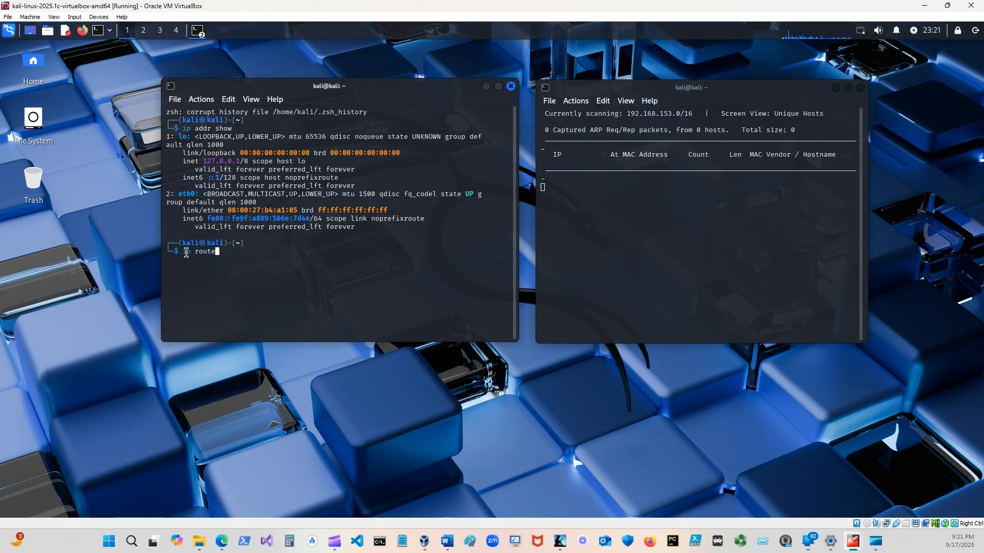
{"action": "type", "text": "| grep default"}
{"action": "key", "text": "Return"}
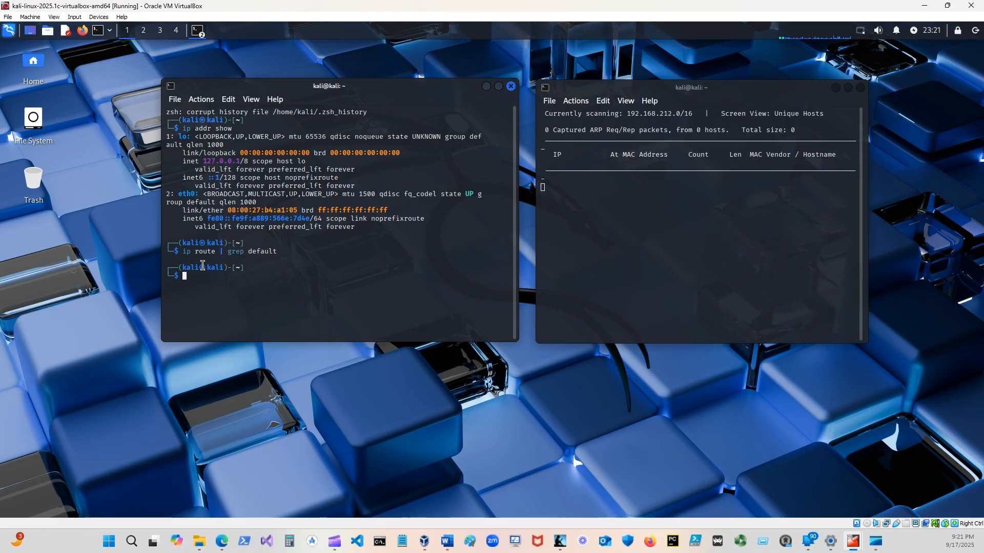
Try to release the DHCP lease with sudo dhclient -r, entering the sudo password.
{"action": "type", "text": "sudo dc"}
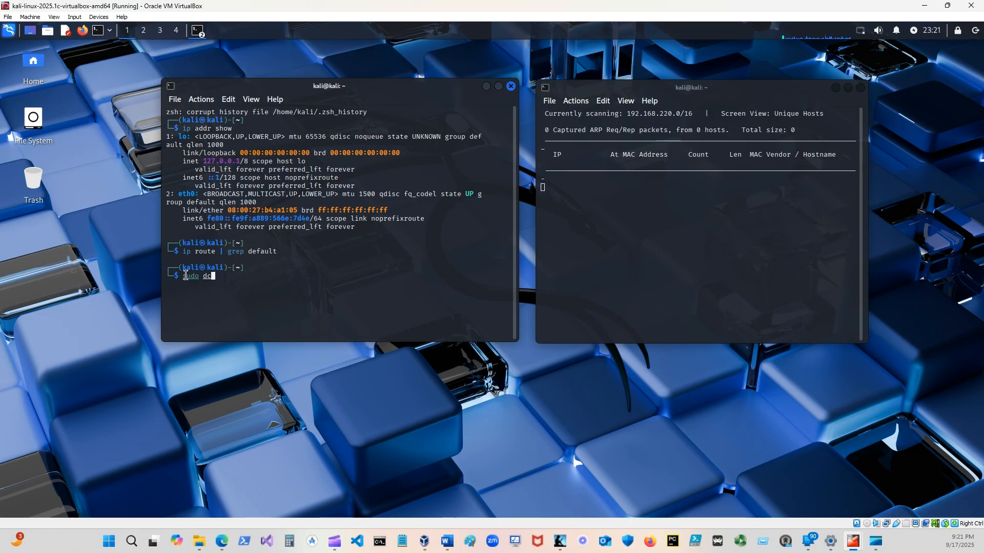
{"action": "key", "text": "BackSpace"}
{"action": "type", "text": "hcp"}
{"action": "key", "text": "BackSpace"}
{"action": "key", "text": "BackSpace"}
{"action": "type", "text": "client"}
{"action": "type", "text": "-r"}
{"action": "key", "text": "Return"}
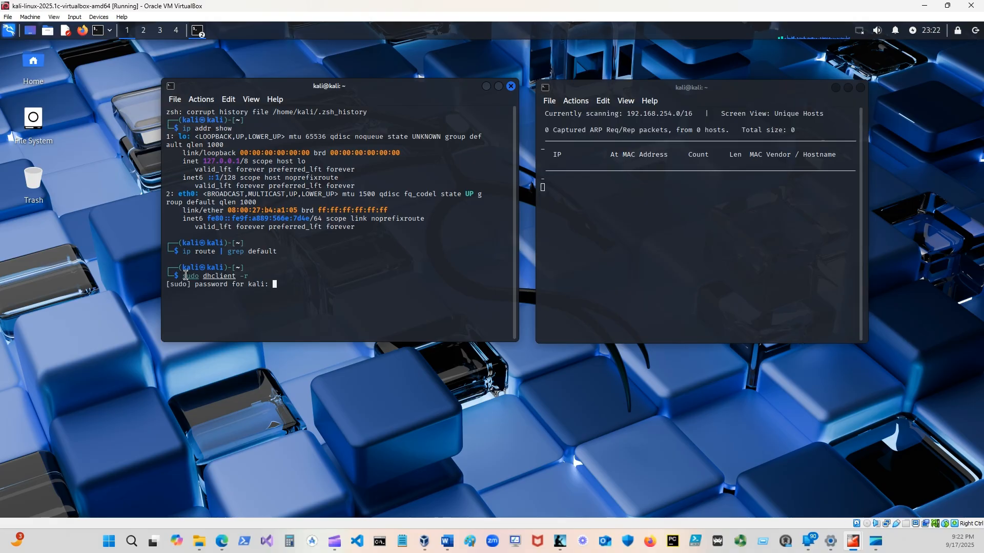
{"action": "key", "text": "Return"}
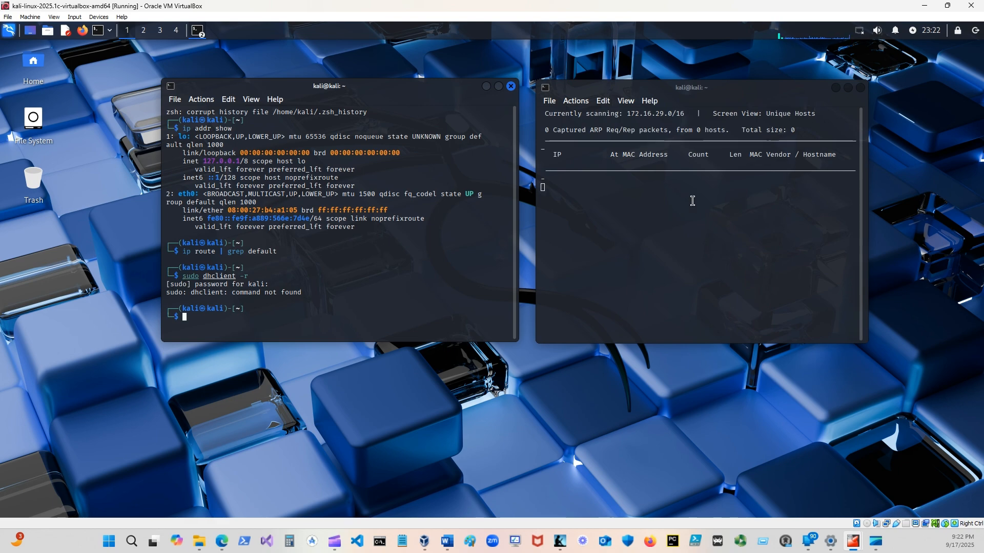
Suspend the running netdiscover scan in its terminal.
{"action": "left_click", "coordinate": [543, 187]}
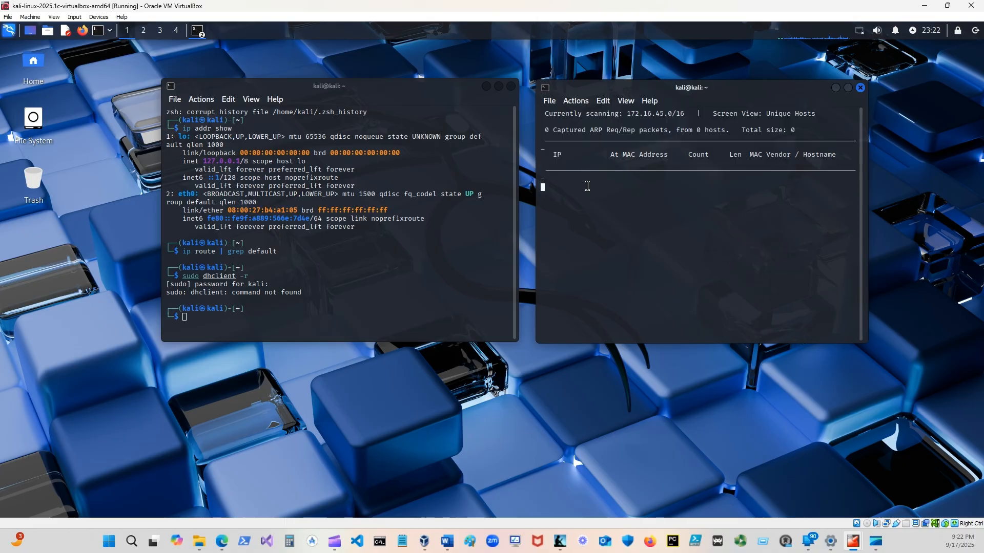
{"action": "key", "text": "ctrl+z"}
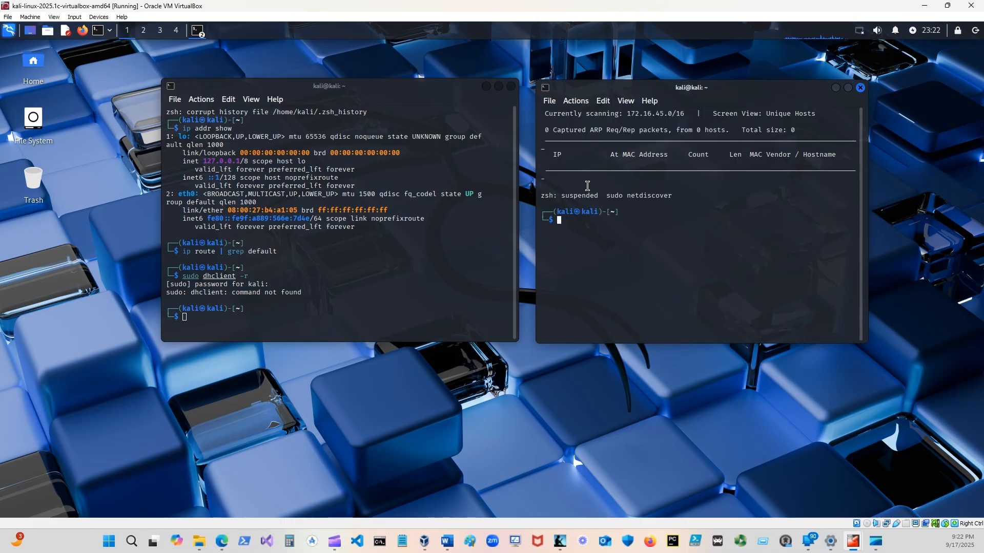
{"action": "type", "text": "sudo net"}
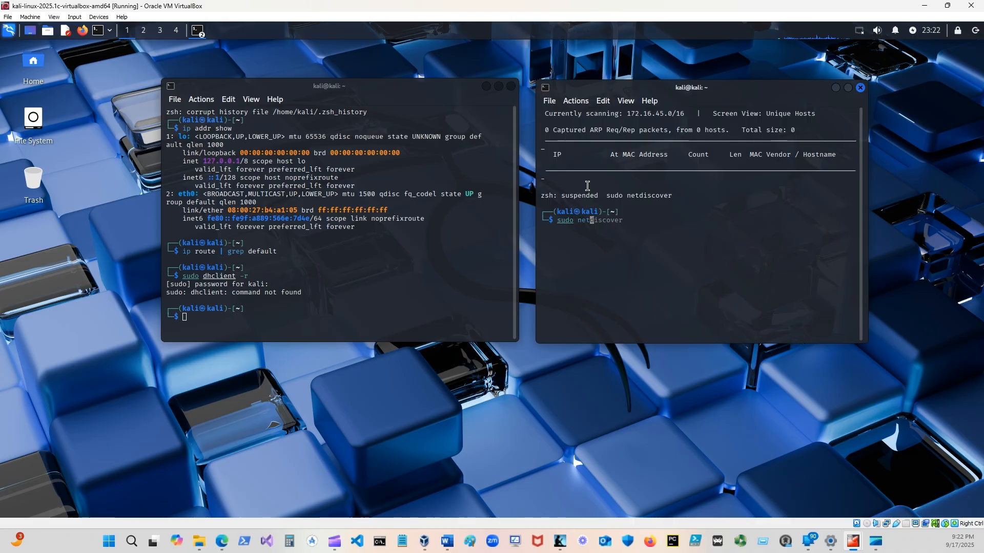
{"action": "type", "text": "discover -r"}
{"action": "key", "text": "Up"}
{"action": "key", "text": "Up"}
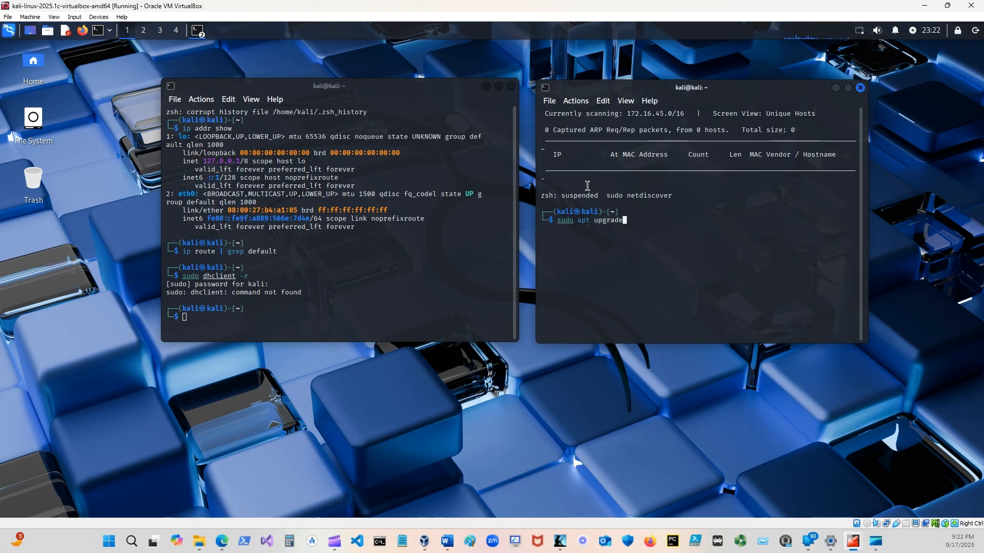
{"action": "key", "text": "Up"}
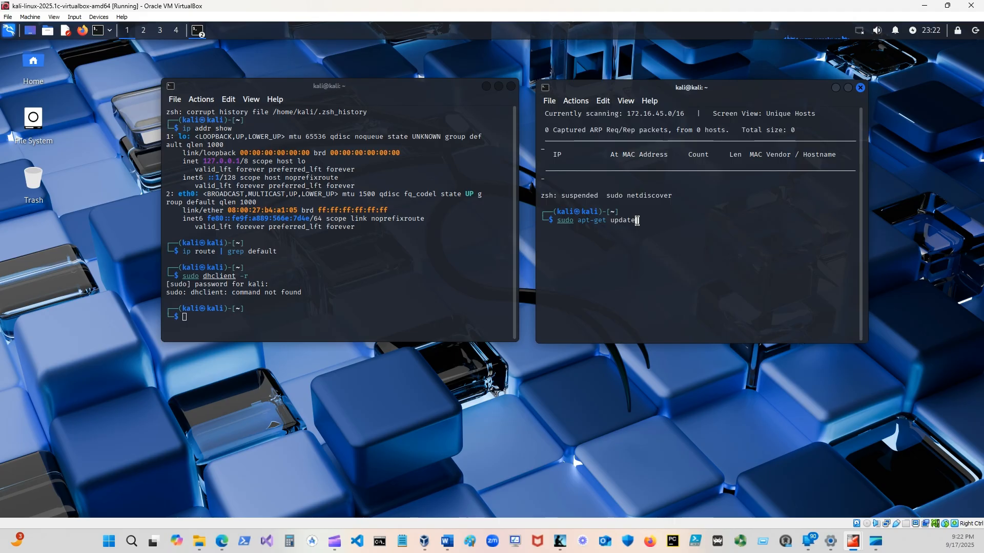
{"action": "key", "text": "BackSpace"}
{"action": "key", "text": "BackSpace"}
{"action": "key", "text": "BackSpace"}
{"action": "key", "text": "BackSpace"}
{"action": "key", "text": "BackSpace"}
{"action": "key", "text": "BackSpace"}
{"action": "key", "text": "BackSpace"}
{"action": "key", "text": "BackSpace"}
{"action": "key", "text": "BackSpace"}
{"action": "key", "text": "BackSpace"}
{"action": "key", "text": "BackSpace"}
{"action": "key", "text": "BackSpace"}
{"action": "key", "text": "BackSpace"}
{"action": "key", "text": "BackSpace"}
{"action": "key", "text": "BackSpace"}
{"action": "key", "text": "BackSpace"}
{"action": "key", "text": "BackSpace"}
{"action": "key", "text": "BackSpace"}
{"action": "key", "text": "BackSpace"}
Scan 192.168.10.1 by running sudo netdiscover with the -r option.
{"action": "type", "text": "sudo net"}
{"action": "key", "text": "Tab"}
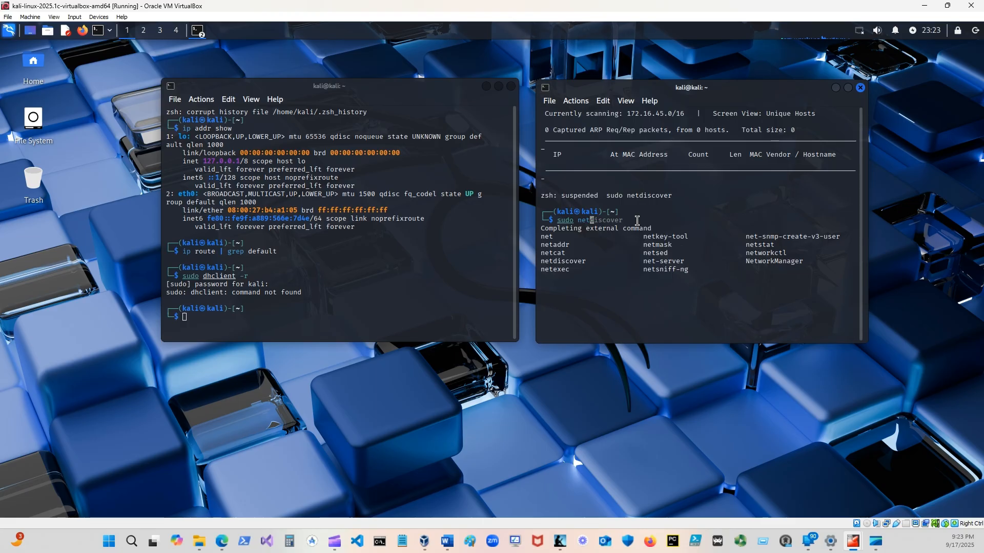
{"action": "key", "text": "BackSpace"}
{"action": "type", "text": "tdis"}
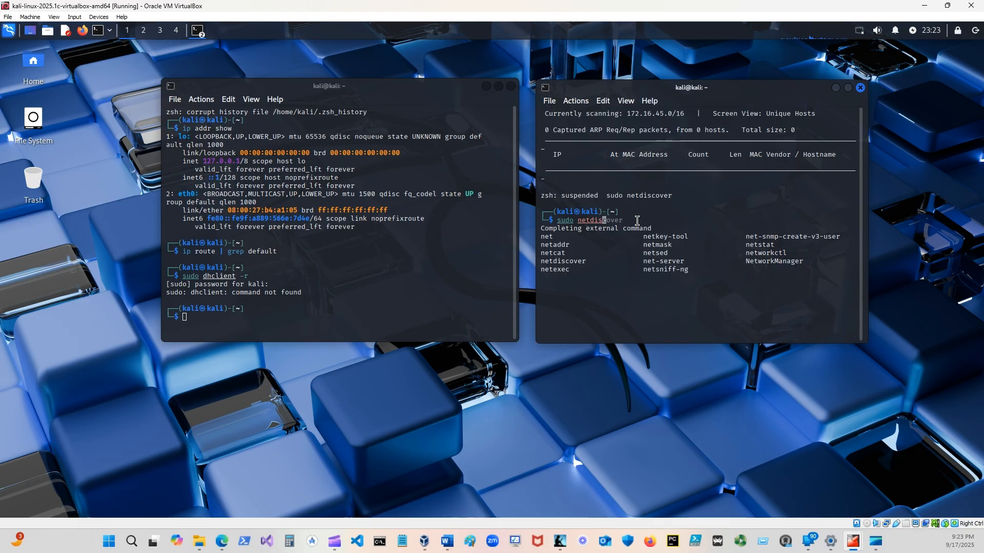
{"action": "type", "text": "cover"}
{"action": "type", "text": "-r 192.168."}
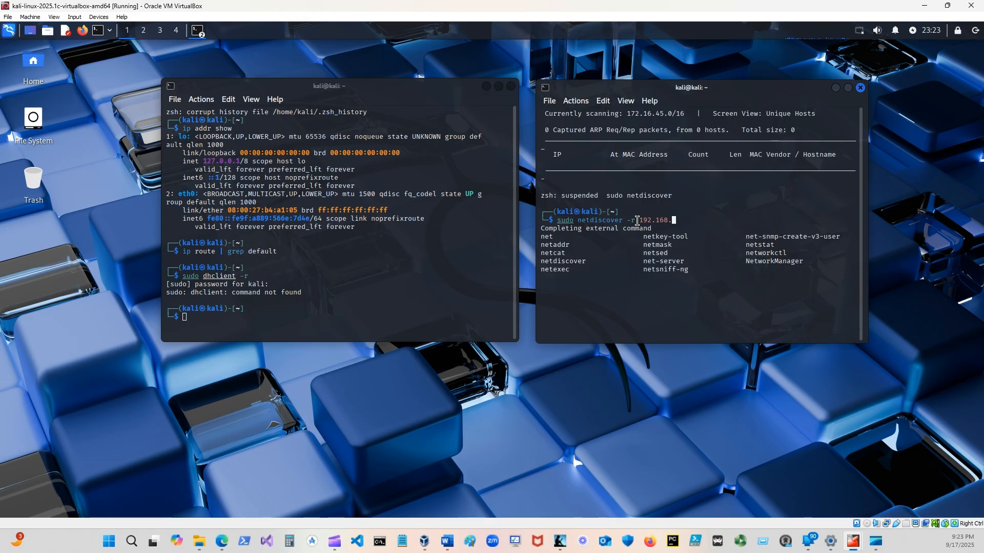
{"action": "type", "text": "10.1"}
{"action": "key", "text": "Return"}
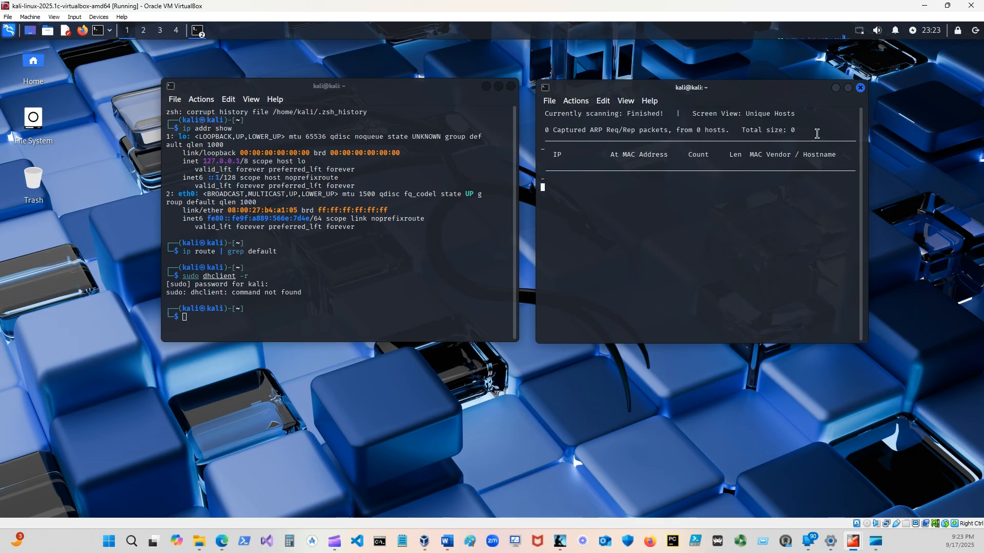
Close the netdiscover terminal and open a fresh terminal in its place.
{"action": "left_click", "coordinate": [860, 87]}
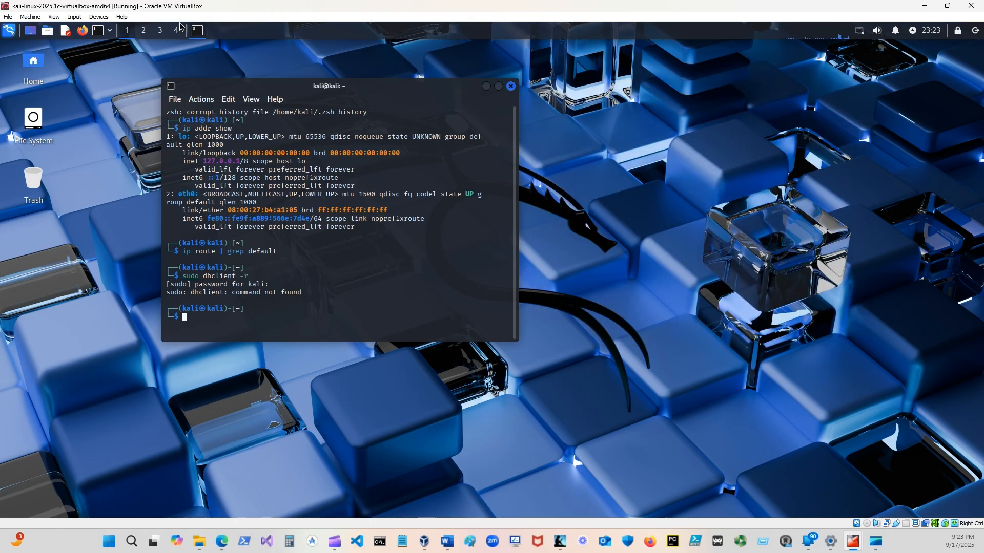
{"action": "left_click", "coordinate": [98, 32]}
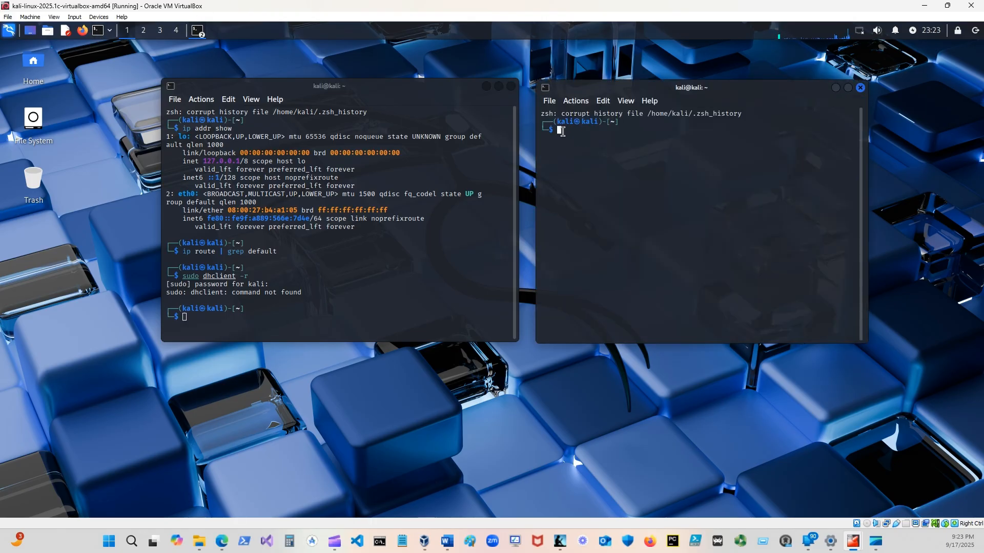
{"action": "key", "text": "Up"}
{"action": "key", "text": "Up"}
{"action": "key", "text": "Down"}
{"action": "key", "text": "Down"}
Scan the first VLAN subnet with sudo netdiscover -r 192.168.10.0/24, entering the sudo password.
{"action": "type", "text": "sudo netdi"}
{"action": "type", "text": "scover"}
{"action": "type", "text": " -r "}
{"action": "type", "text": "192.168."}
{"action": "type", "text": "10.1"}
{"action": "key", "text": "BackSpace"}
{"action": "type", "text": "0"}
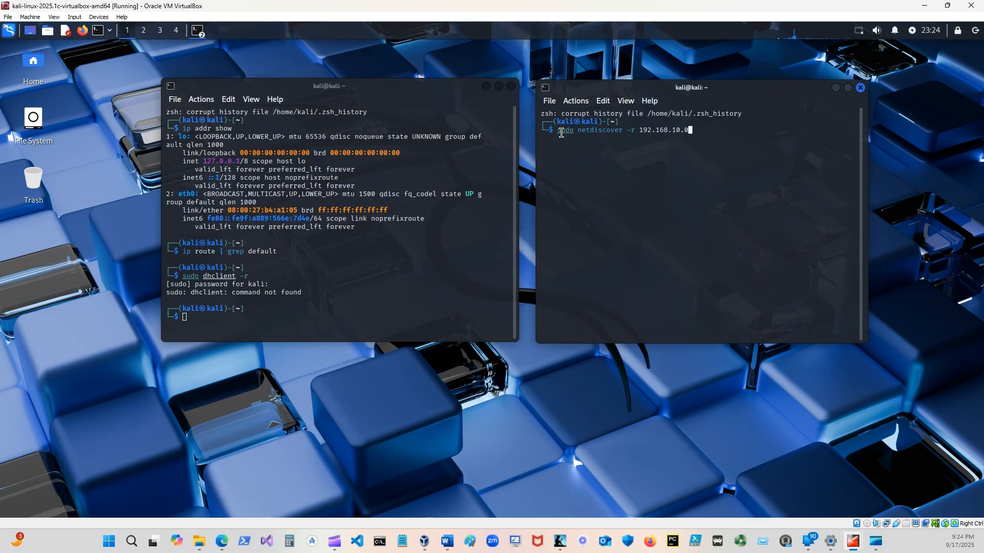
{"action": "type", "text": "/24"}
{"action": "key", "text": "Return"}
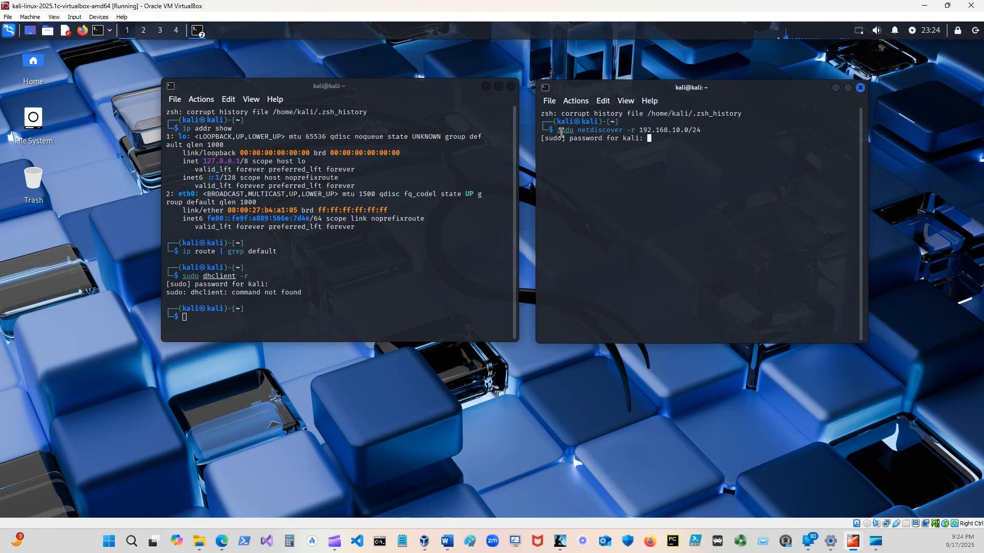
{"action": "key", "text": "Return"}
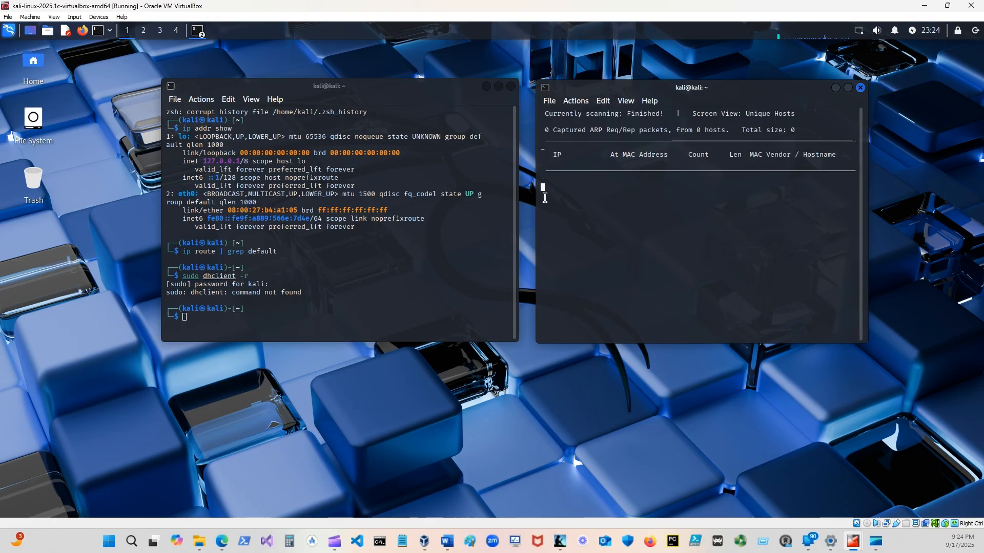
Minimize the terminal showing the interface addresses, then open another terminal and place it beside the netdiscover window.
{"action": "left_click", "coordinate": [485, 86]}
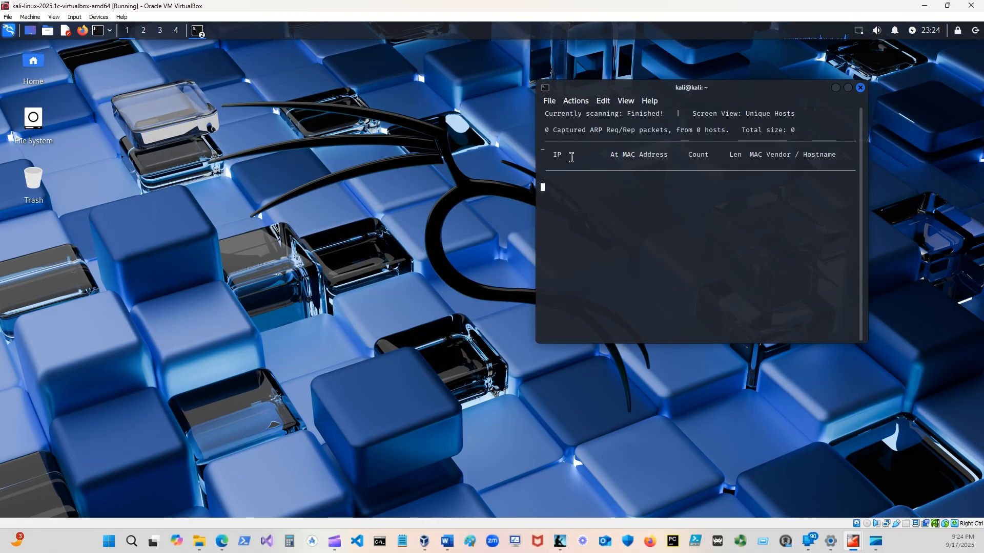
{"action": "left_click", "coordinate": [97, 30]}
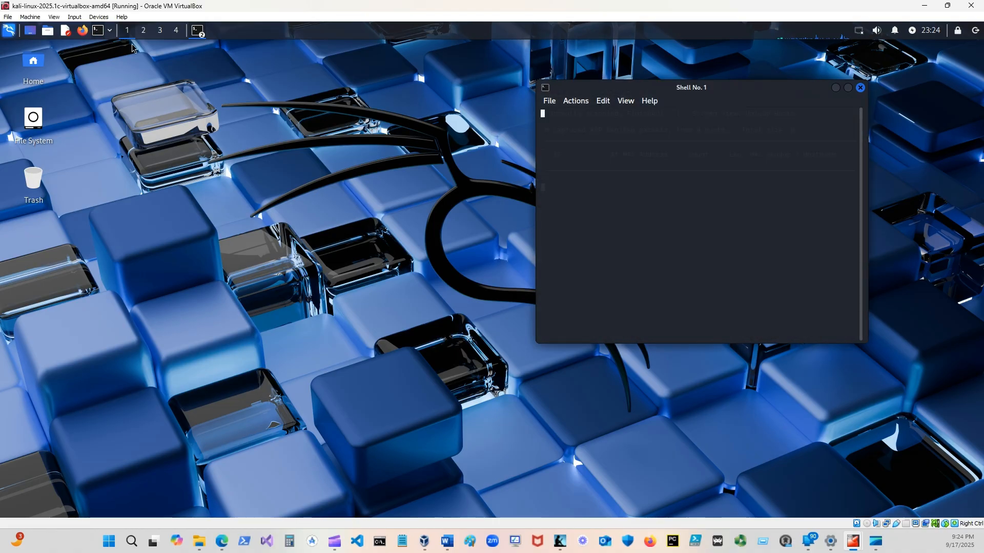
{"action": "left_click_drag", "start_coordinate": [742, 88], "coordinate": [408, 85]}
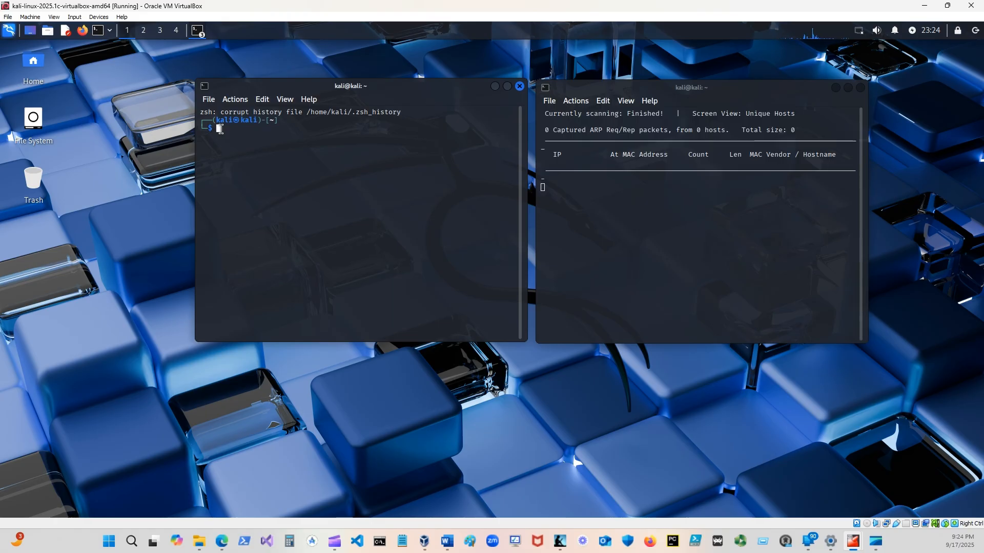
Run sudo nmap -sn 192.168.20.0/24 in the new terminal, entering the sudo password, and review the whole scan output.
{"action": "type", "text": "sudo nmap"}
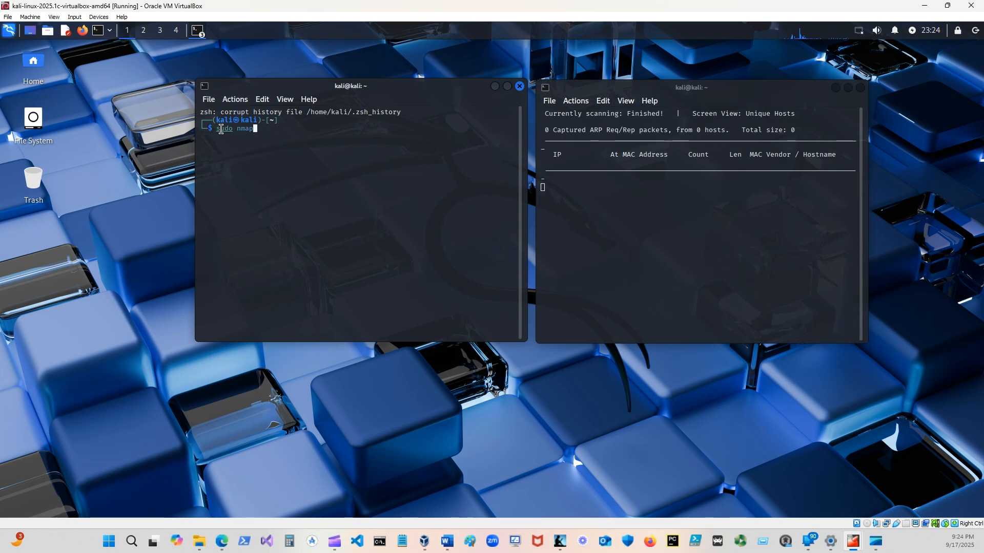
{"action": "type", "text": " -sn"}
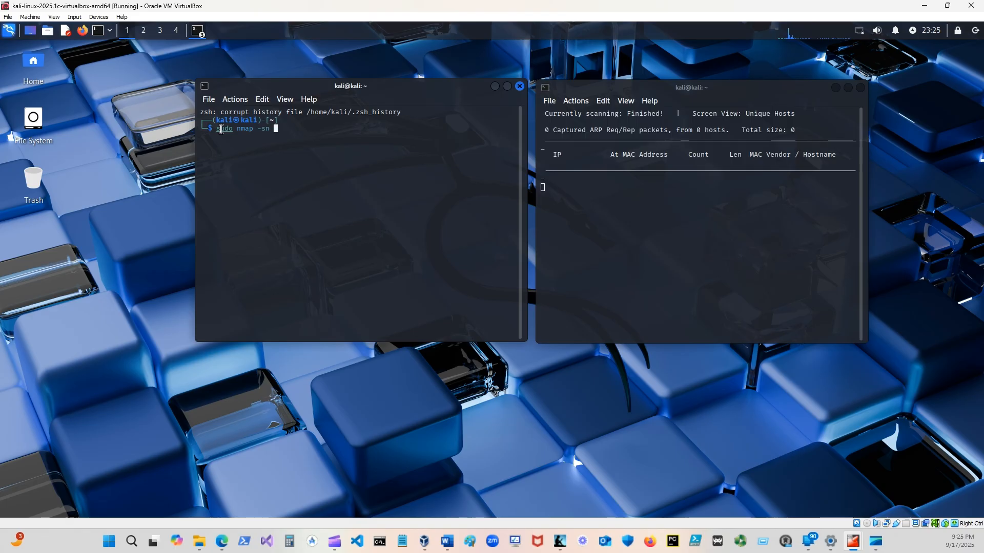
{"action": "type", "text": " 192.168.20.0"}
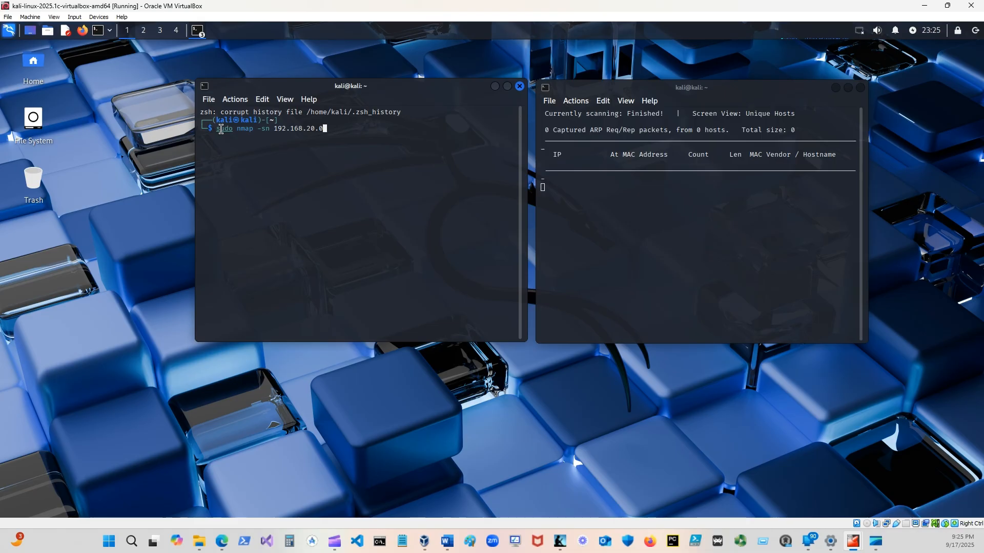
{"action": "type", "text": "/24"}
{"action": "key", "text": "Return"}
{"action": "key", "text": "Return"}
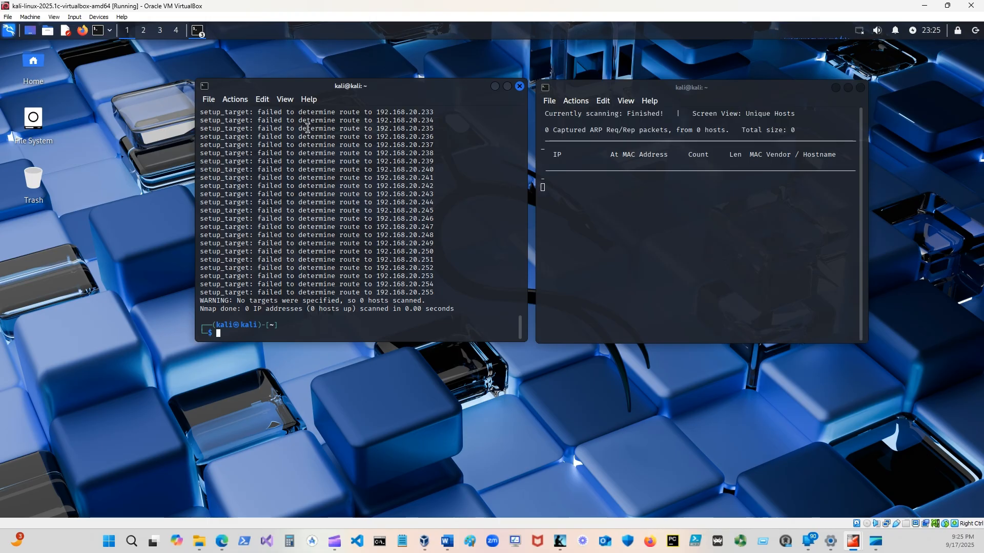
{"action": "scroll", "coordinate": [281, 205], "scroll_direction": "up", "scroll_amount": 8}
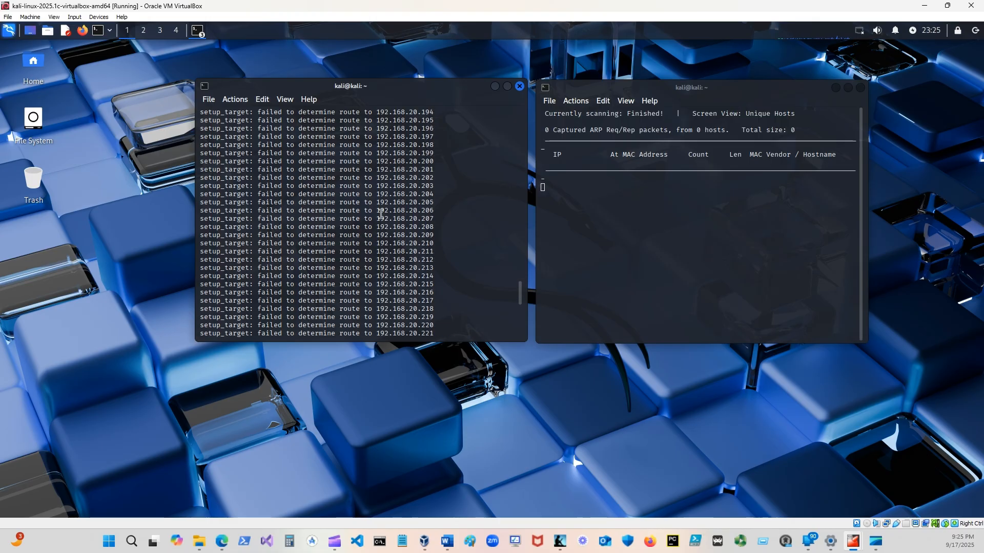
{"action": "left_click_drag", "start_coordinate": [520, 287], "coordinate": [523, 108]}
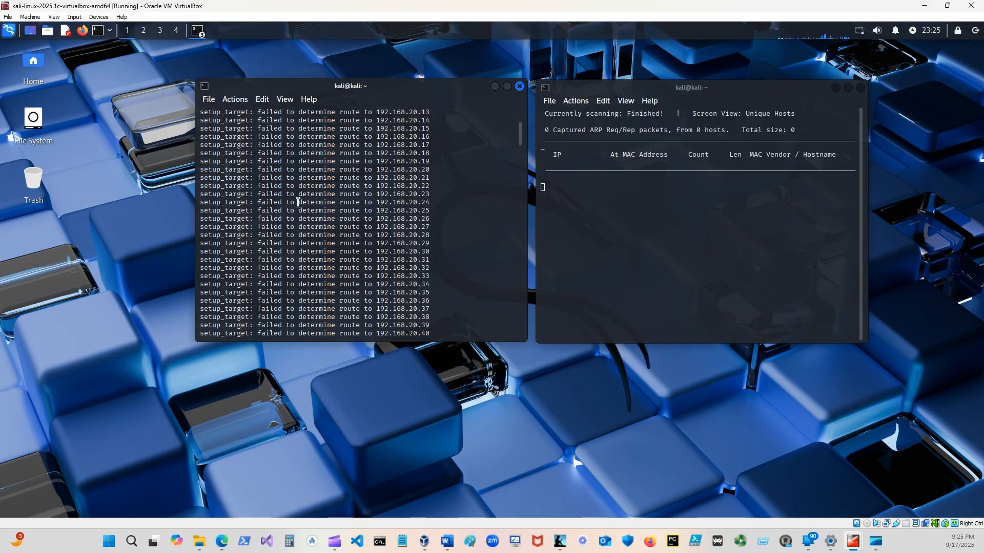
{"action": "scroll", "coordinate": [298, 202], "scroll_direction": "down", "scroll_amount": 11}
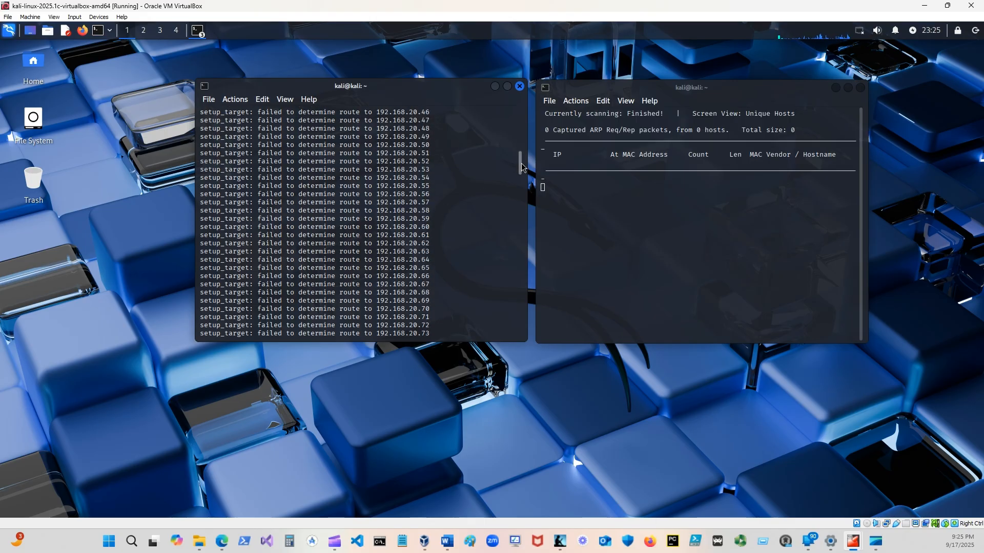
{"action": "left_click_drag", "start_coordinate": [521, 163], "coordinate": [525, 332]}
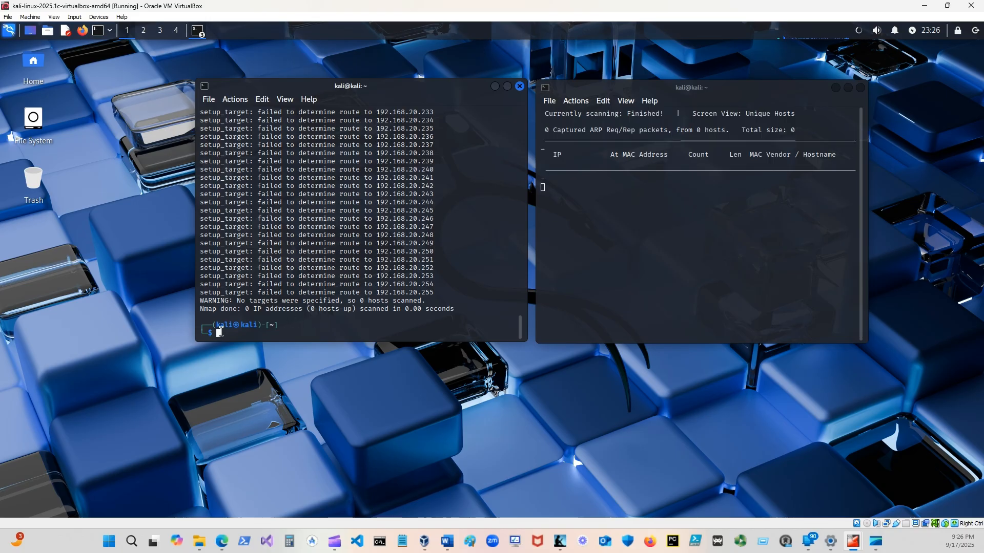
Run sudo nmap -sn 192.168.99.0/24 and review the scan output.
{"action": "type", "text": "sudo nmap"}
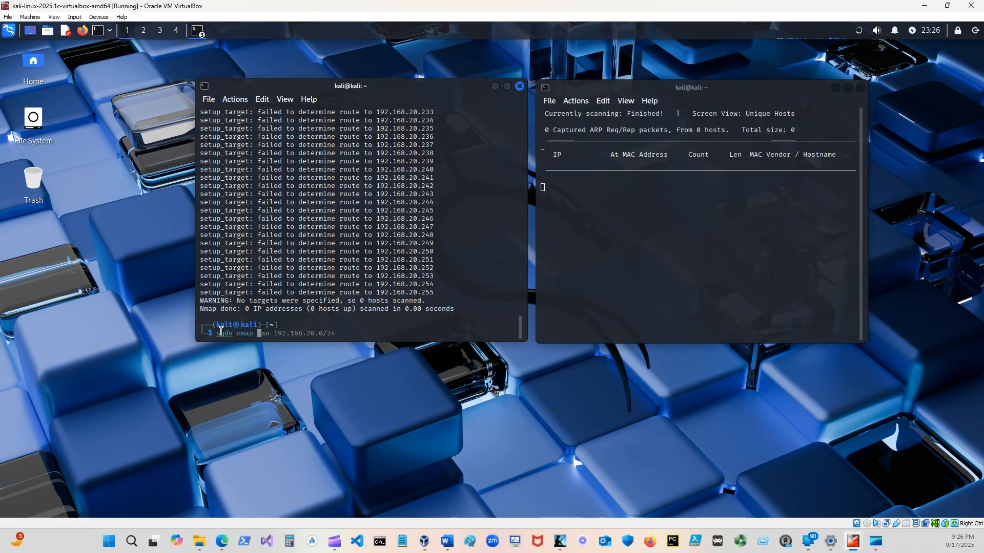
{"action": "type", "text": "-sn 192.168."}
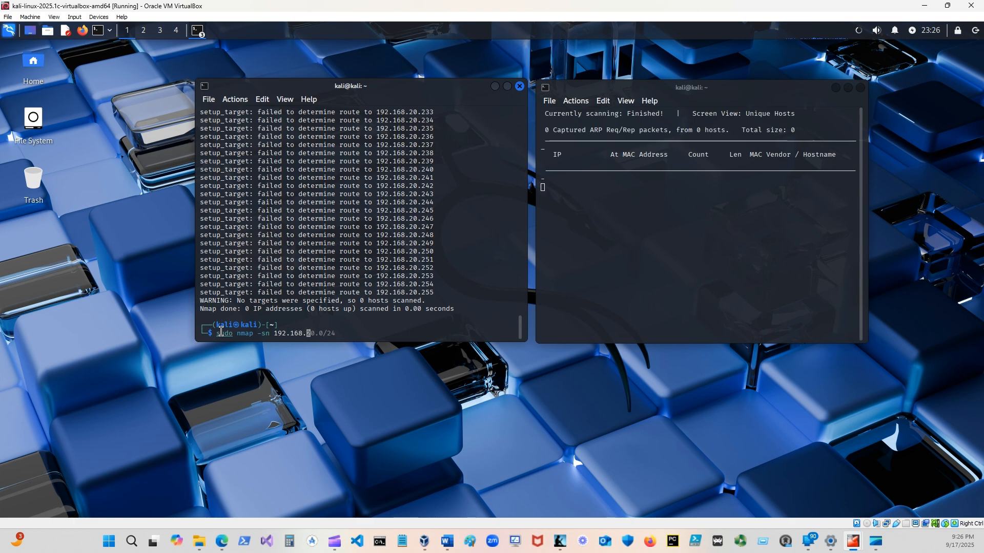
{"action": "type", "text": "99."}
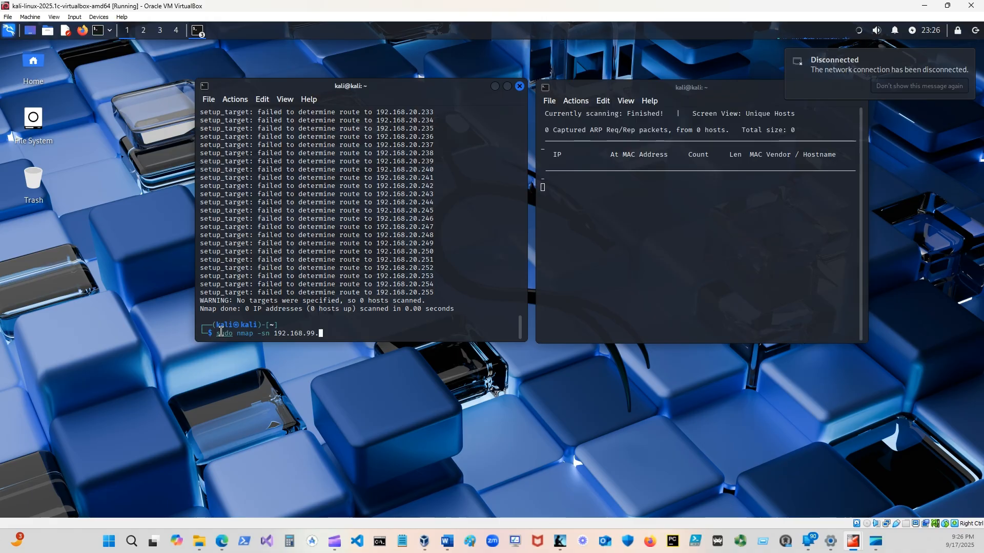
{"action": "type", "text": "0/24"}
{"action": "key", "text": "Return"}
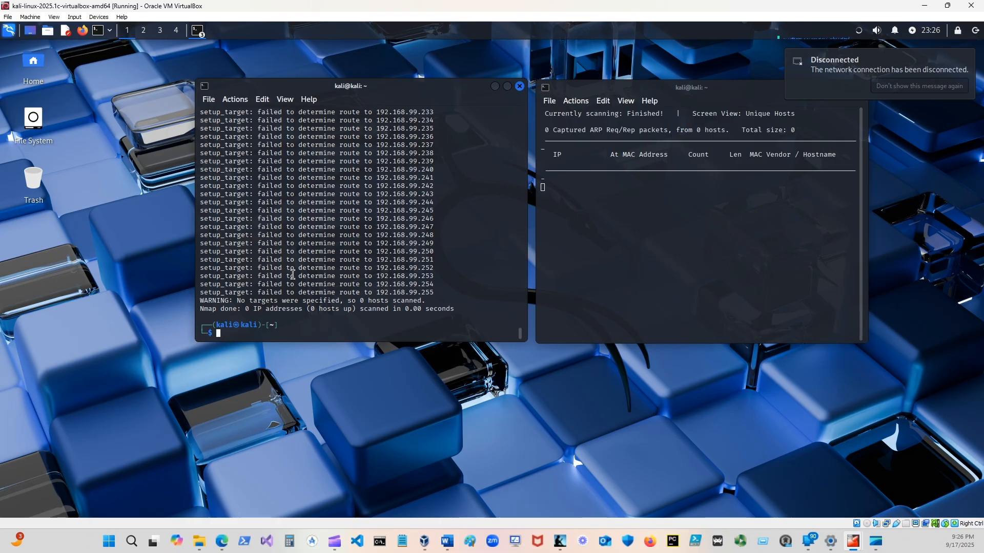
{"action": "scroll", "coordinate": [293, 272], "scroll_direction": "up", "scroll_amount": 3}
{"action": "scroll", "coordinate": [293, 272], "scroll_direction": "up", "scroll_amount": 20}
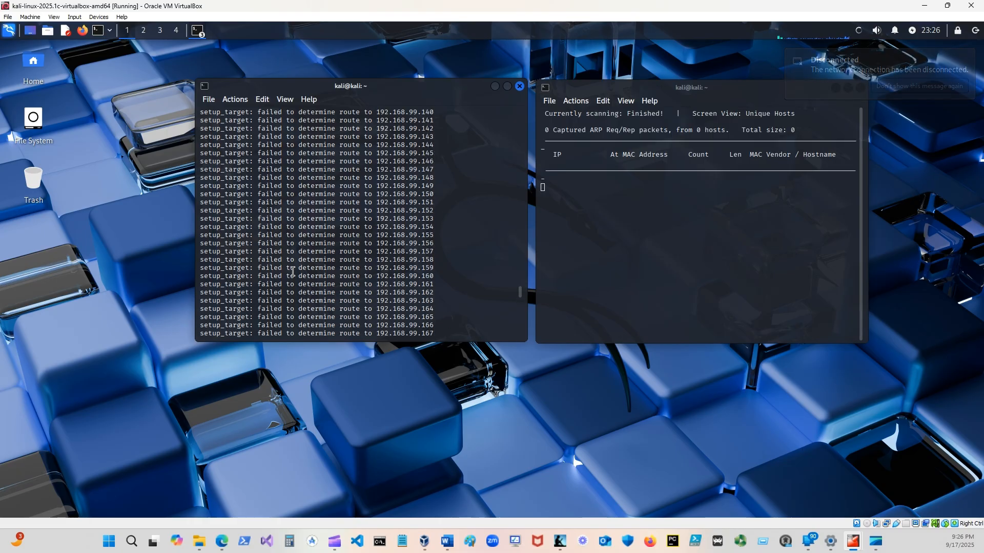
{"action": "scroll", "coordinate": [292, 277], "scroll_direction": "down", "scroll_amount": 1}
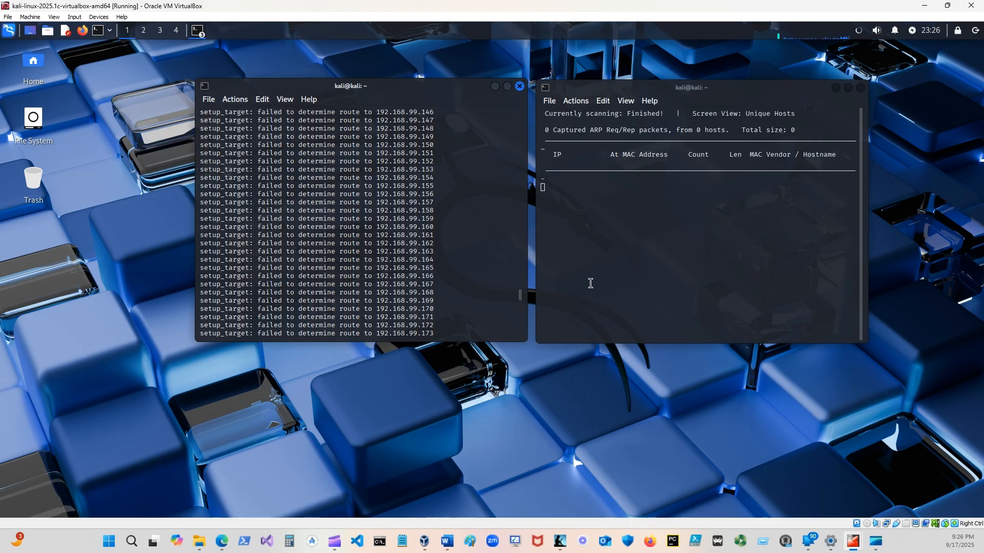
{"action": "left_click_drag", "start_coordinate": [521, 297], "coordinate": [523, 349]}
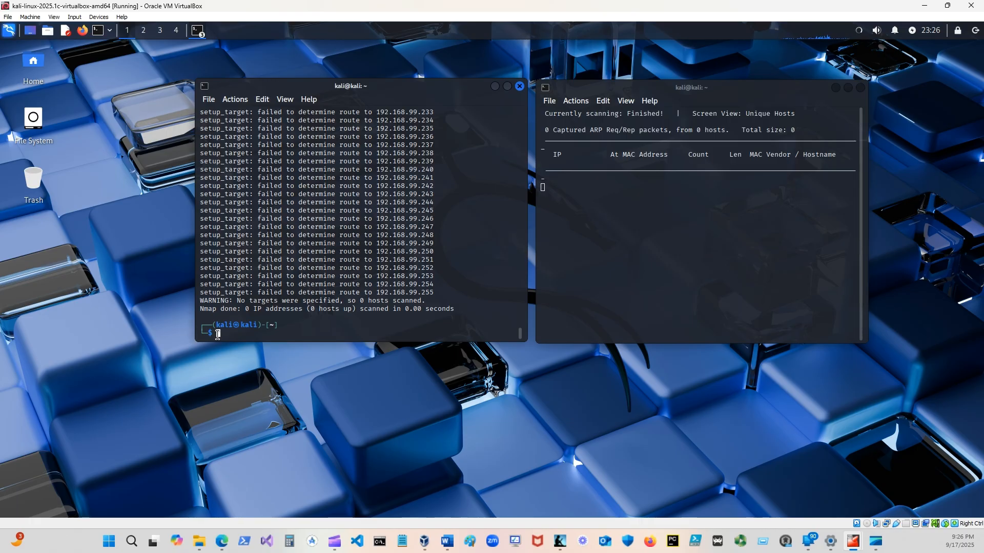
Test internet access by running ping -c 3 8.8.8.8.8 in the terminal that ran the nmap scans.
{"action": "type", "text": "ping -c "}
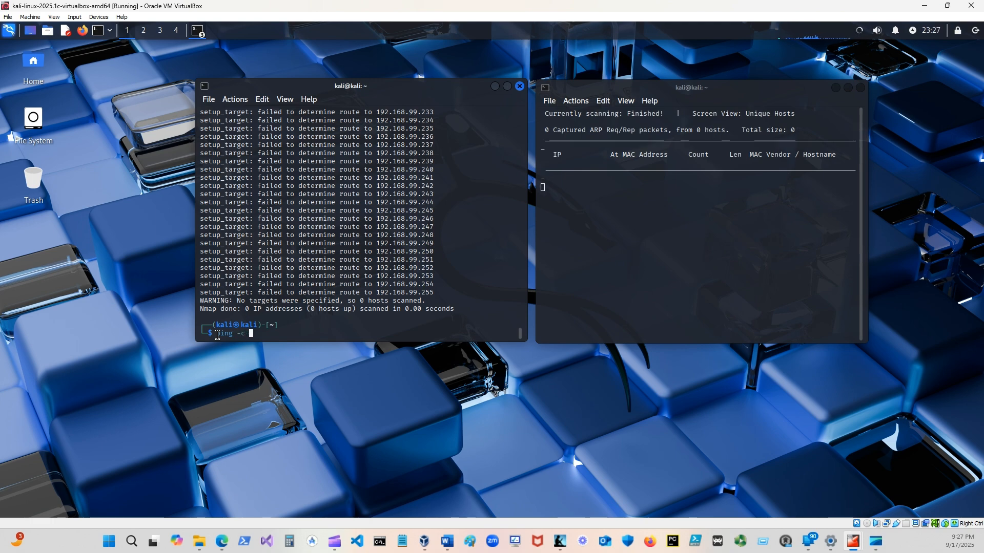
{"action": "type", "text": "3"}
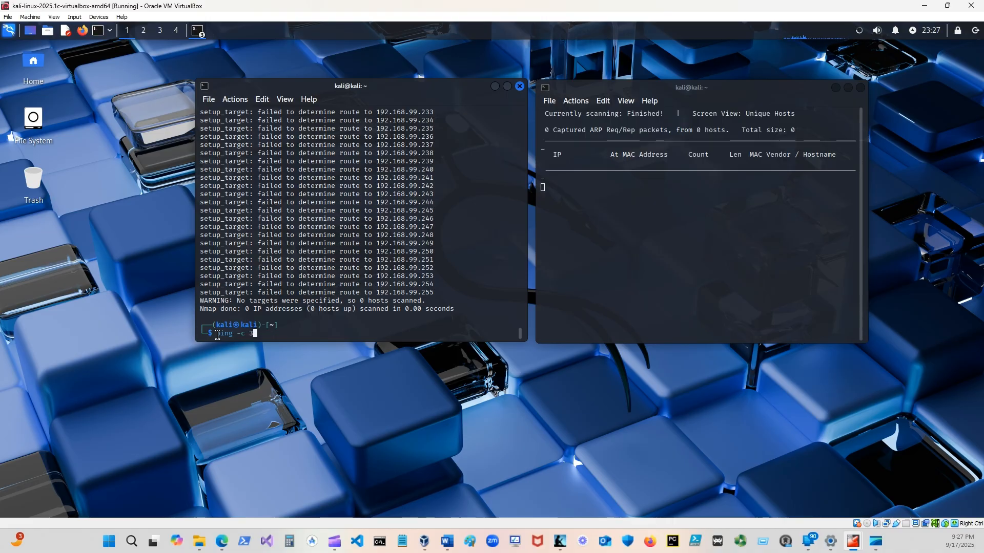
{"action": "type", "text": "8.8.8.8.8"}
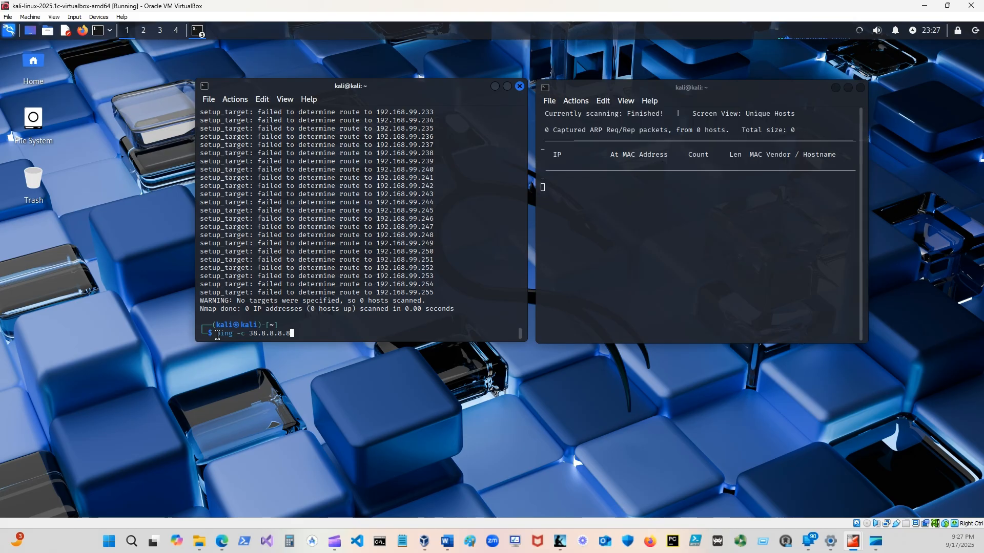
{"action": "key", "text": "Left"}
{"action": "key", "text": "Left"}
{"action": "key", "text": "Left"}
{"action": "key", "text": "Left"}
{"action": "key", "text": "Left"}
{"action": "key", "text": "Left"}
{"action": "key", "text": "Left"}
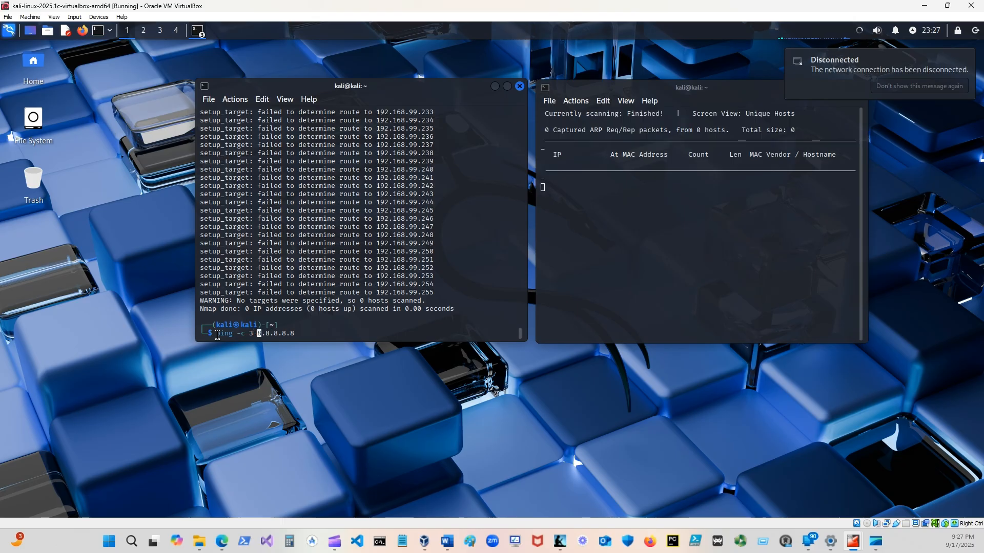
{"action": "key", "text": "Right"}
{"action": "key", "text": "Right"}
{"action": "key", "text": "Right"}
{"action": "key", "text": "Right"}
{"action": "key", "text": "Right"}
{"action": "key", "text": "Right"}
{"action": "key", "text": "Right"}
{"action": "key", "text": "Return"}
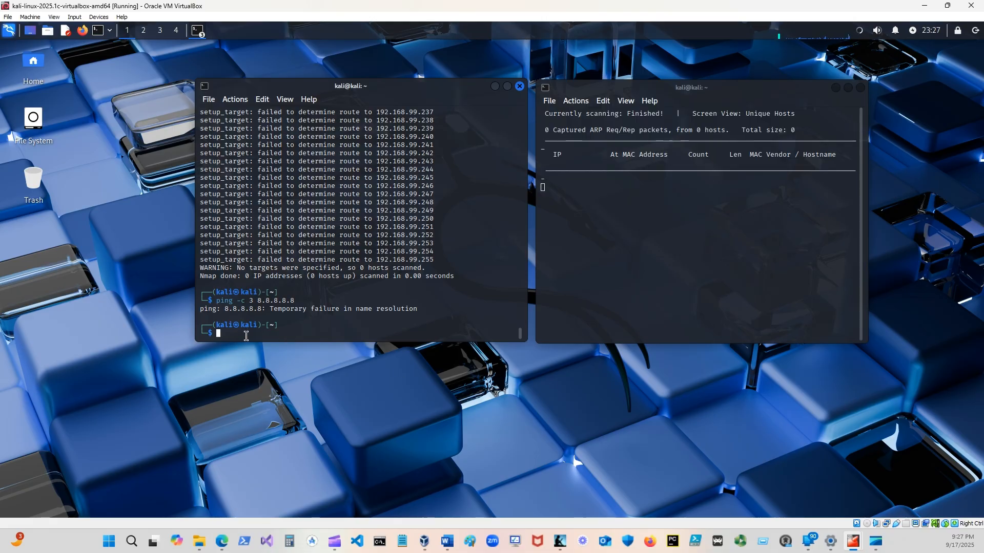
Try to ping the first VLAN gateway by reworking the previous command into ping -c 192.168.10.1.
{"action": "key", "text": "Up"}
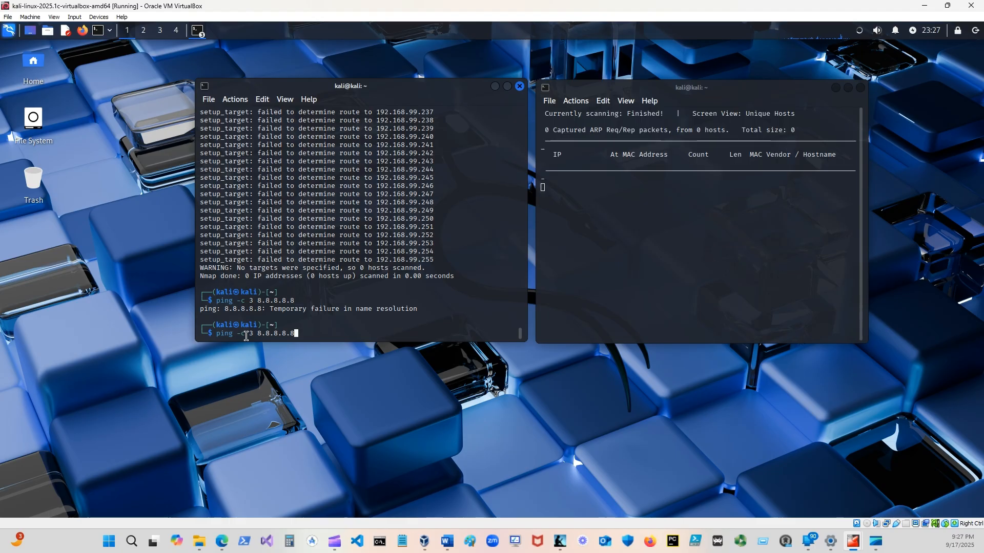
{"action": "key", "text": "Left"}
{"action": "key", "text": "Left"}
{"action": "key", "text": "Left"}
{"action": "key", "text": "Left"}
{"action": "key", "text": "Left"}
{"action": "key", "text": "Left"}
{"action": "key", "text": "Left"}
{"action": "key", "text": "Left"}
{"action": "key", "text": "Left"}
{"action": "key", "text": "Left"}
{"action": "key", "text": "Left"}
{"action": "key", "text": "ctrl+k"}
{"action": "type", "text": "192.168."}
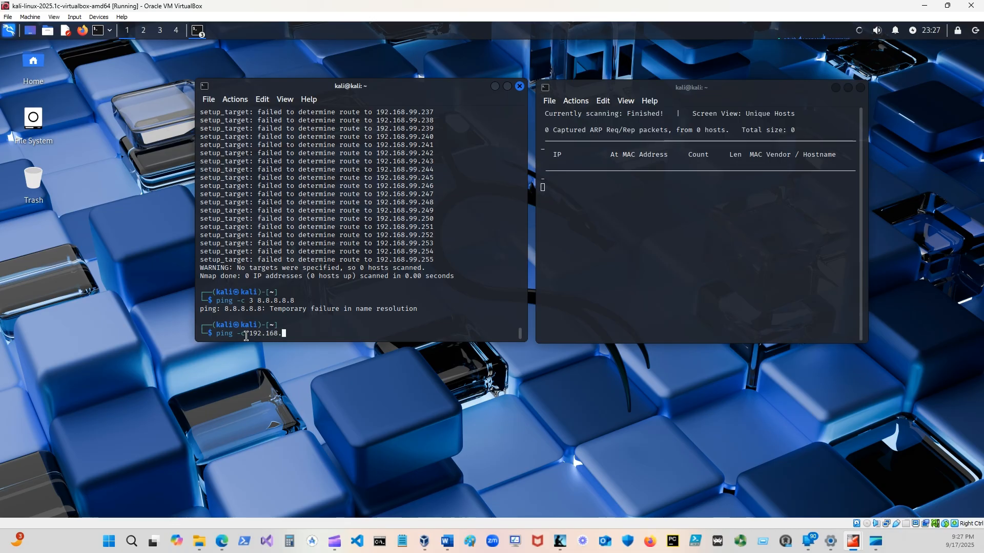
{"action": "type", "text": "10.1"}
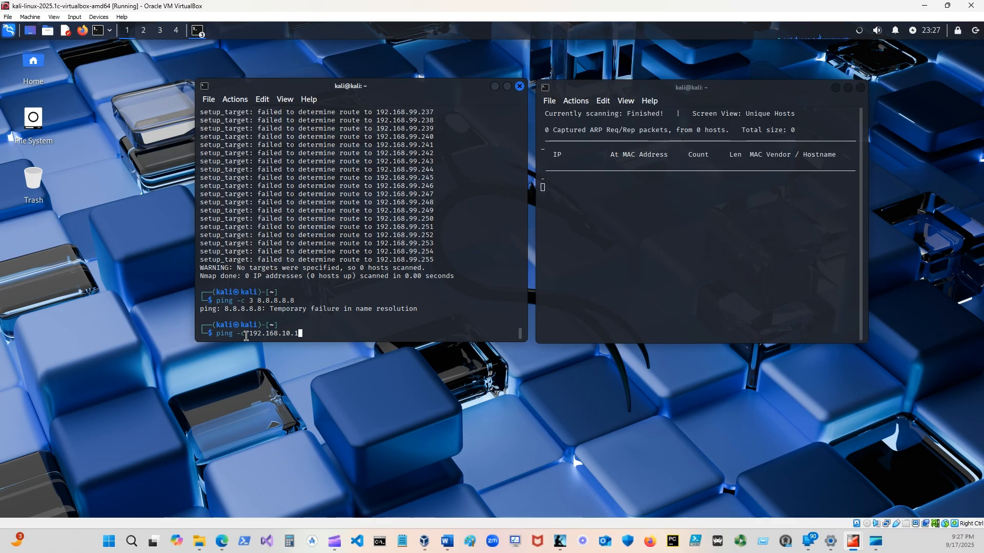
{"action": "key", "text": "Return"}
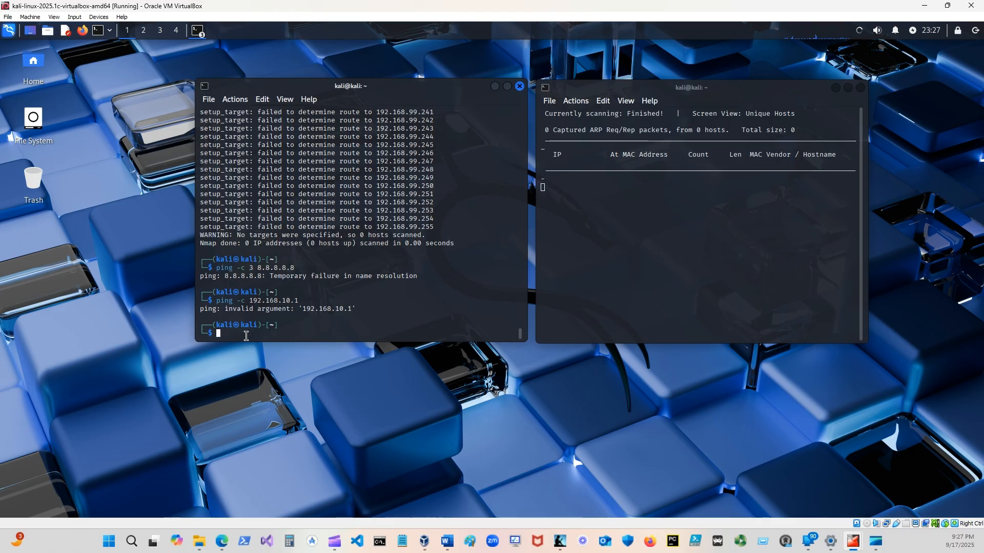
Add the packet count 3 to the recalled command and run ping -c 3 192.168.10.1.
{"action": "key", "text": "Up"}
{"action": "key", "text": "Left"}
{"action": "key", "text": "Left"}
{"action": "key", "text": "Left"}
{"action": "key", "text": "Left"}
{"action": "key", "text": "Left"}
{"action": "key", "text": "Left"}
{"action": "key", "text": "Left"}
{"action": "key", "text": "Left"}
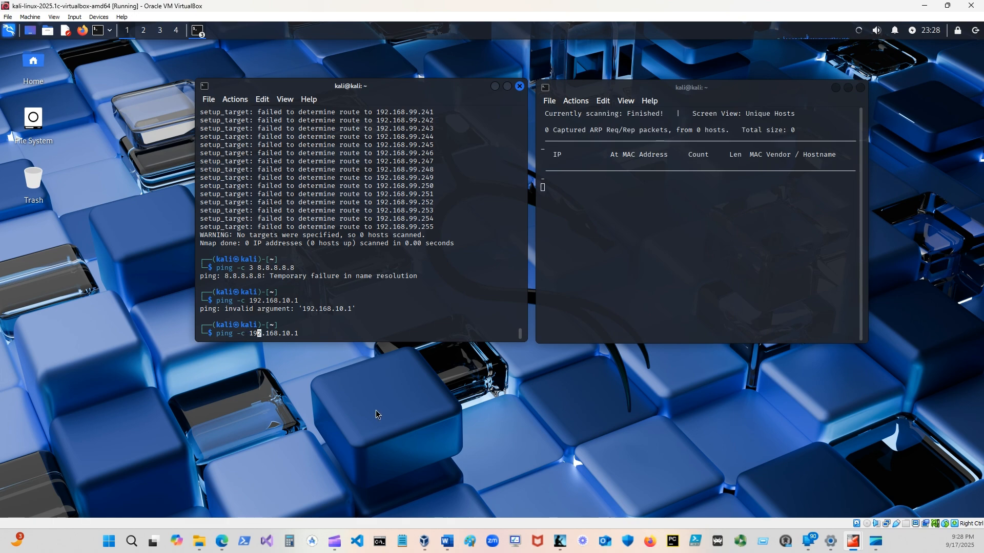
{"action": "key", "text": "Left"}
{"action": "key", "text": "Left"}
{"action": "key", "text": "Left"}
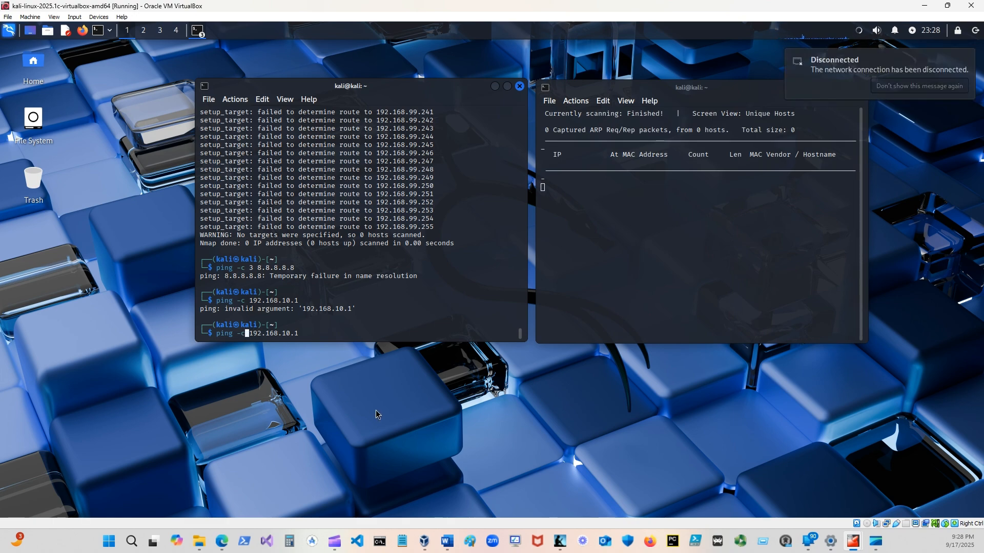
{"action": "type", "text": "3"}
{"action": "key", "text": "Right"}
{"action": "key", "text": "Right"}
{"action": "key", "text": "Right"}
{"action": "key", "text": "Right"}
{"action": "key", "text": "Right"}
{"action": "key", "text": "Right"}
{"action": "key", "text": "Right"}
{"action": "key", "text": "Right"}
{"action": "key", "text": "Right"}
{"action": "key", "text": "Right"}
{"action": "key", "text": "Right"}
{"action": "key", "text": "Right"}
{"action": "key", "text": "Right"}
{"action": "key", "text": "Return"}
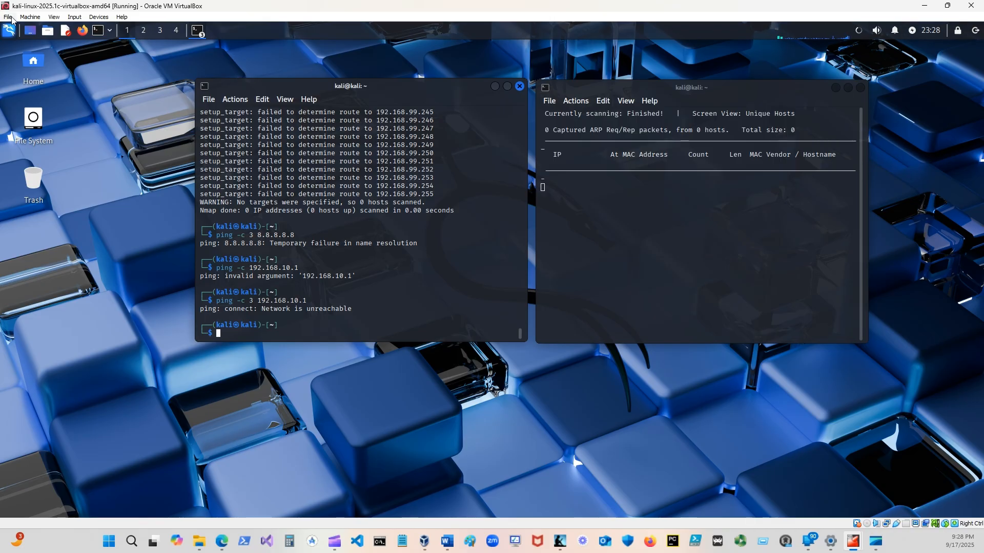
Shut down the Kali virtual machine and switch from the browser to Word.
{"action": "left_click", "coordinate": [975, 32]}
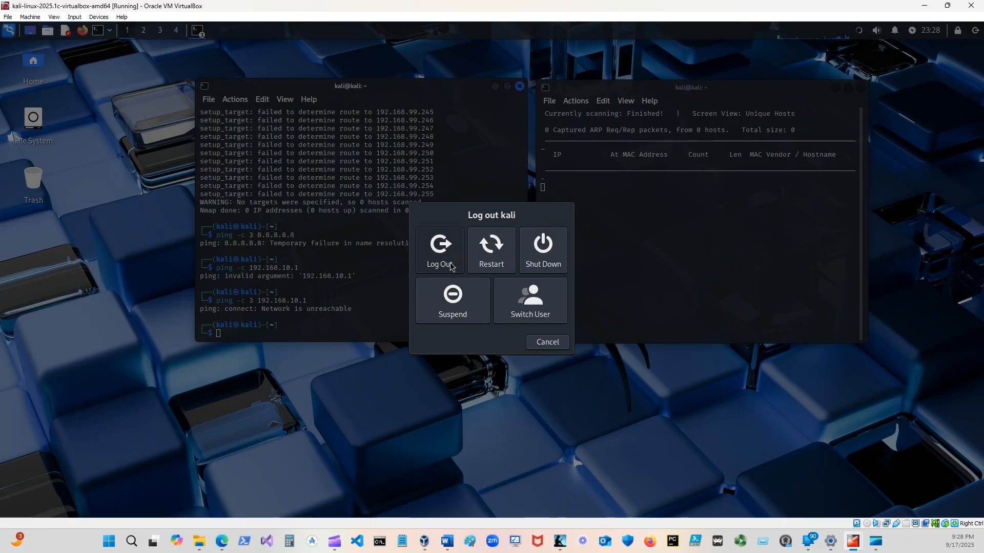
{"action": "left_click", "coordinate": [527, 265]}
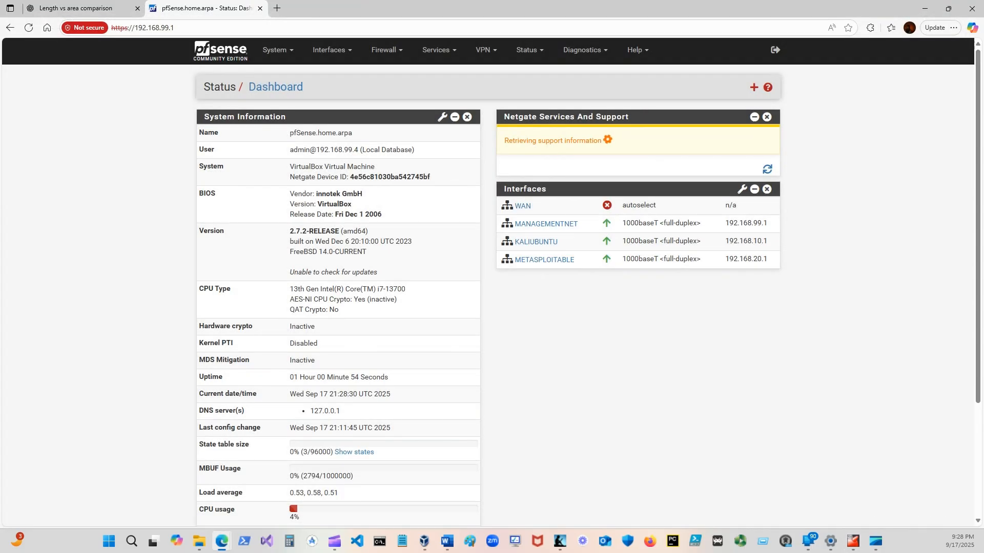
{"action": "key", "text": "alt+Tab"}
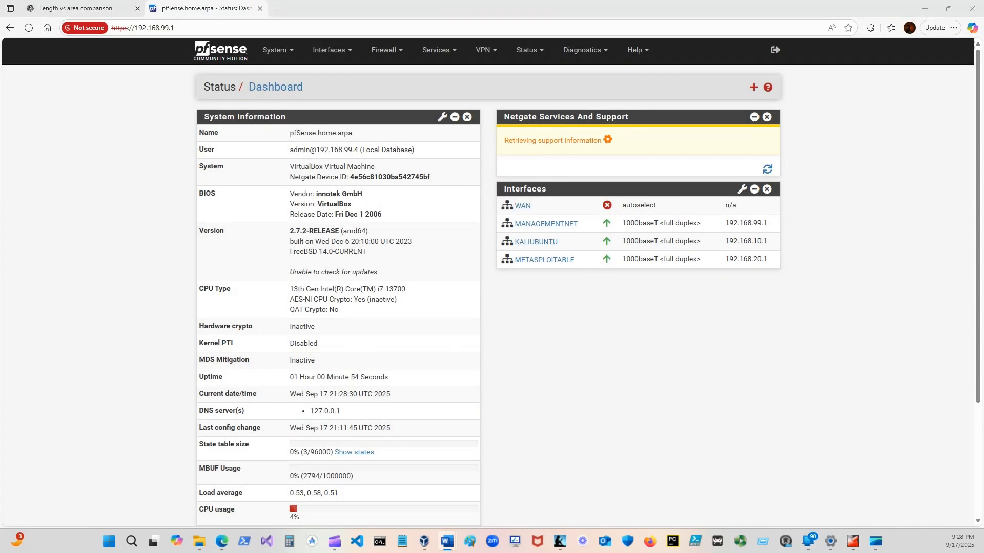